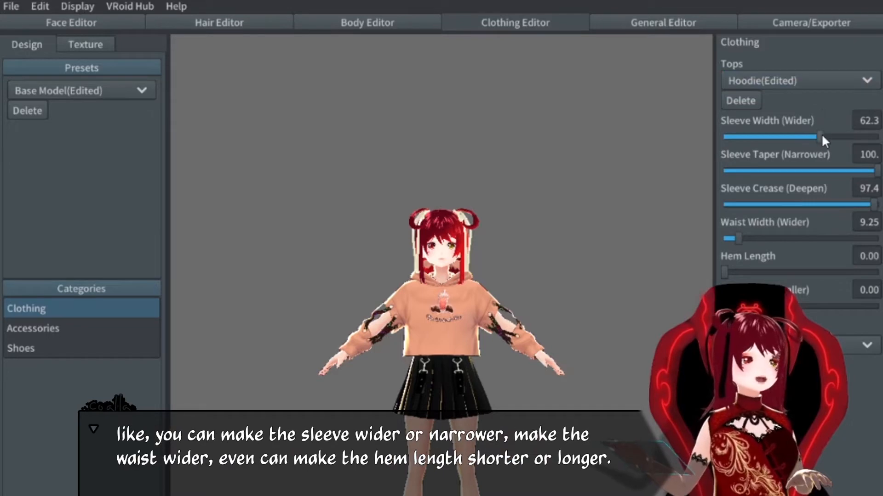
- Set the hoodie's sleeve width to 60.3 and its hem length to 0
{"action": "mouse_move", "coordinate": [821, 133]}
{"action": "left_mouse_down"}
{"action": "mouse_move", "coordinate": [805, 135]}
{"action": "mouse_move", "coordinate": [832, 134]}
{"action": "mouse_move", "coordinate": [817, 137]}
{"action": "left_mouse_up"}
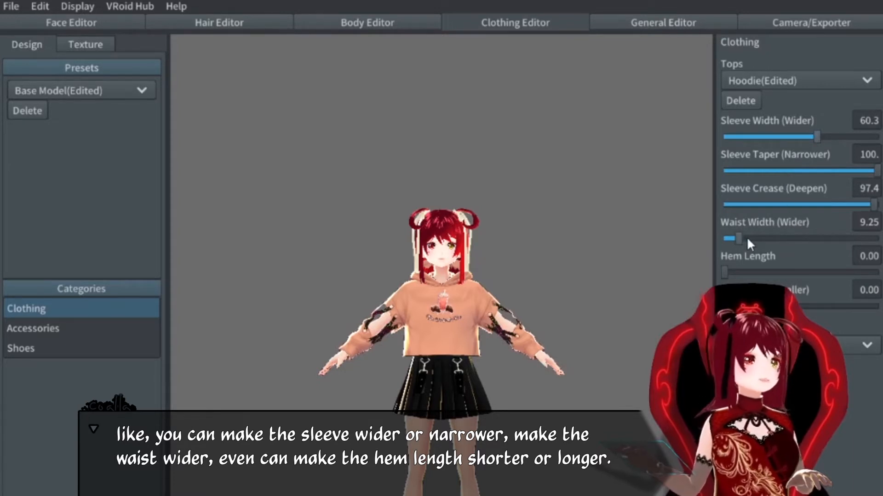
{"action": "left_click_drag", "start_coordinate": [725, 271], "coordinate": [688, 271]}
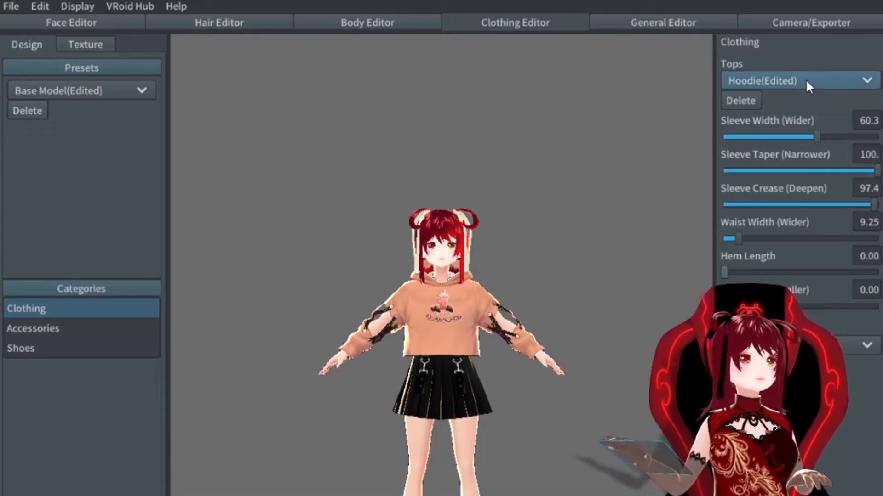
- Look through the available tops and the clothing presets without choosing any
{"action": "left_click", "coordinate": [806, 81]}
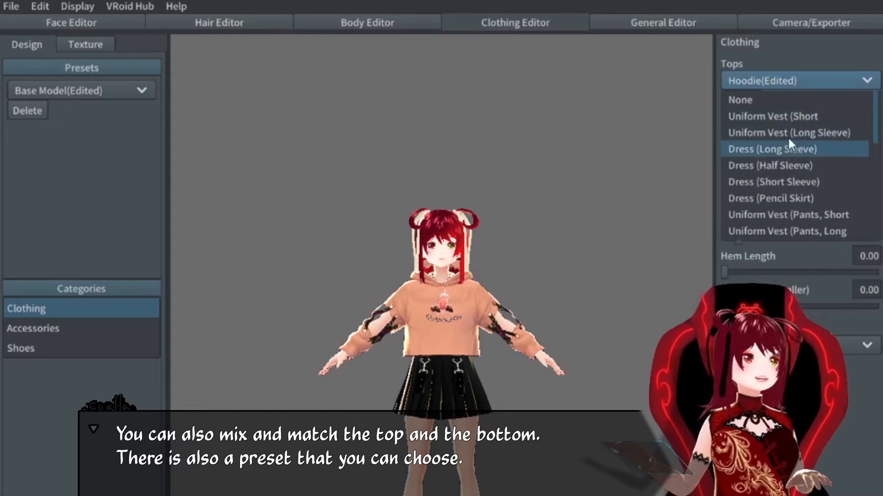
{"action": "scroll", "coordinate": [790, 131], "scroll_direction": "down", "scroll_amount": 5}
{"action": "scroll", "coordinate": [792, 120], "scroll_direction": "down", "scroll_amount": 3}
{"action": "left_click", "coordinate": [800, 79]}
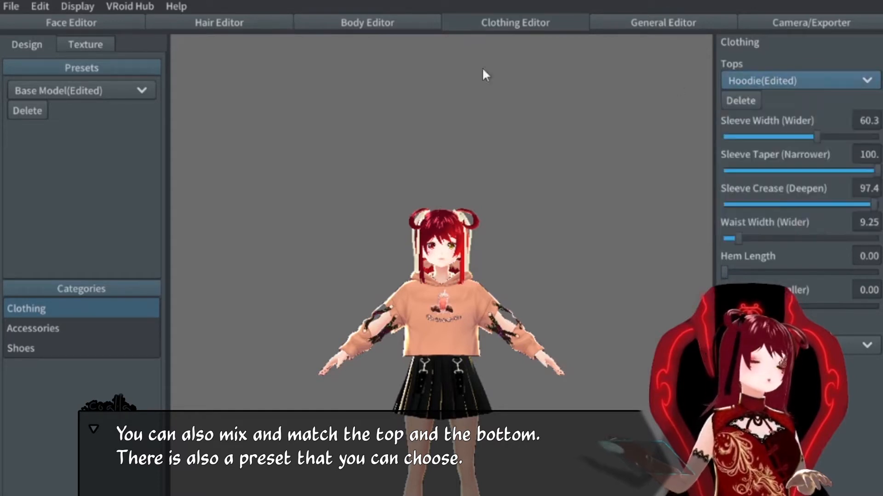
{"action": "left_click", "coordinate": [109, 91]}
{"action": "scroll", "coordinate": [85, 182], "scroll_direction": "down", "scroll_amount": 3}
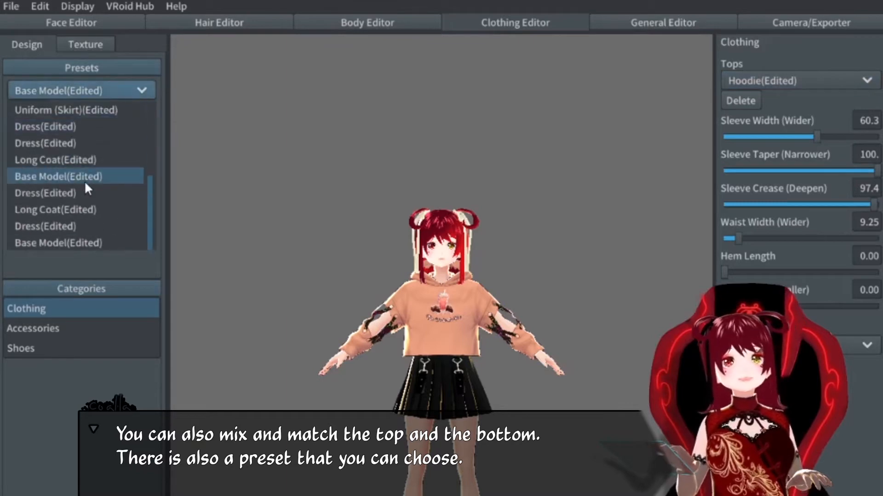
{"action": "scroll", "coordinate": [84, 180], "scroll_direction": "up", "scroll_amount": 3}
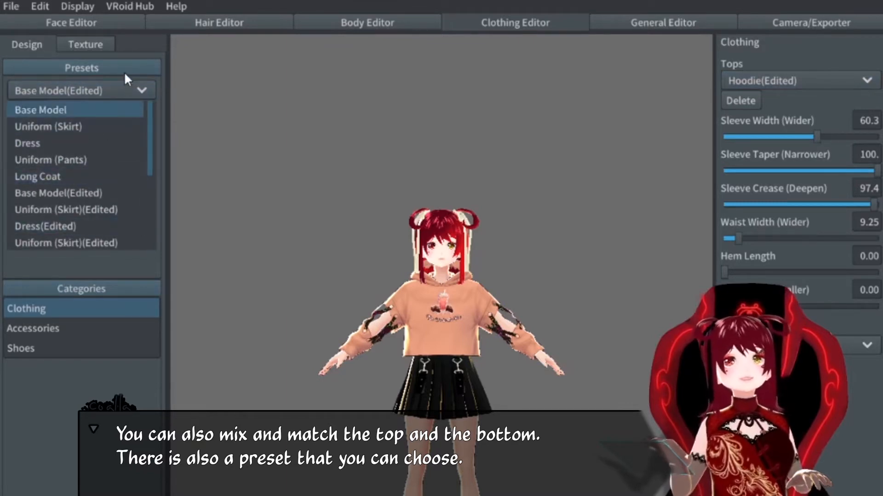
{"action": "left_click", "coordinate": [118, 89]}
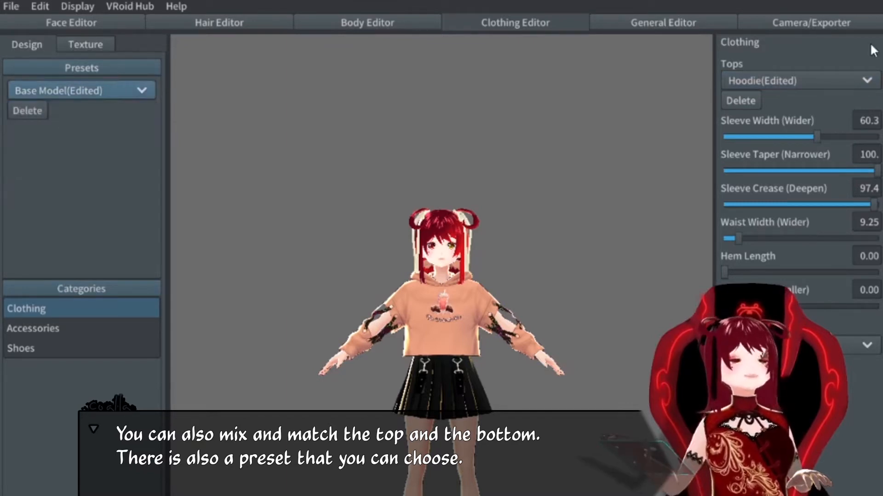
- Try the Dress (Short Sleeve) top on the character, and replace it with the Mini T-Shirt
{"action": "left_click", "coordinate": [827, 81]}
{"action": "left_click", "coordinate": [787, 182]}
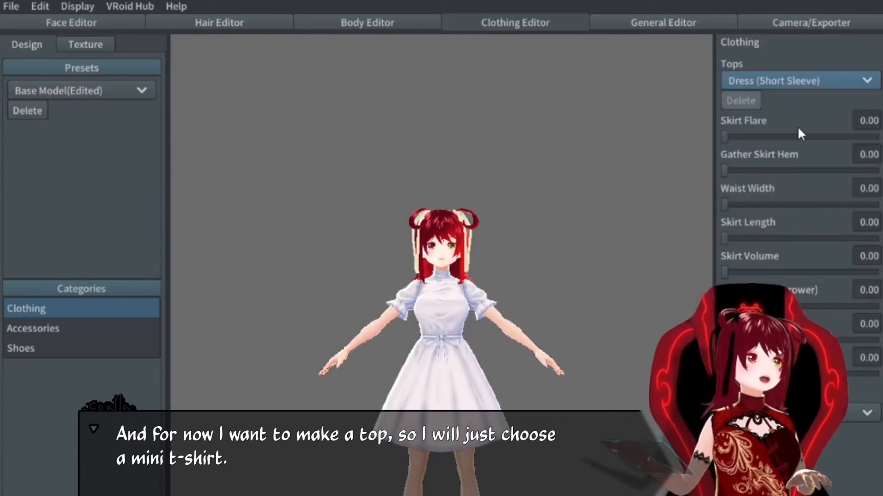
{"action": "left_click", "coordinate": [798, 81]}
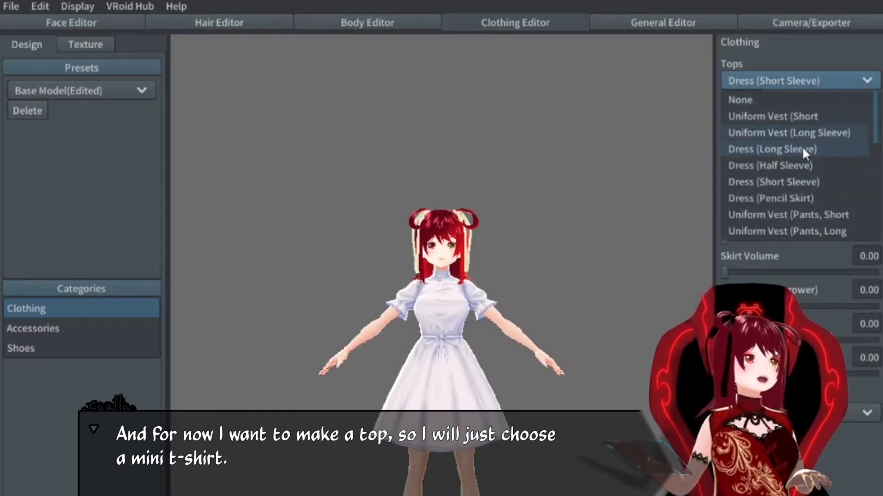
{"action": "scroll", "coordinate": [802, 170], "scroll_direction": "down", "scroll_amount": 2}
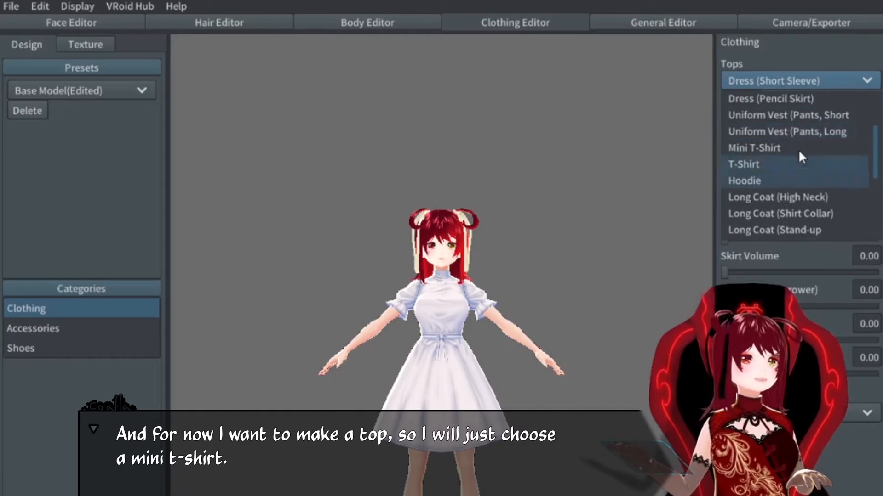
{"action": "left_click", "coordinate": [799, 147]}
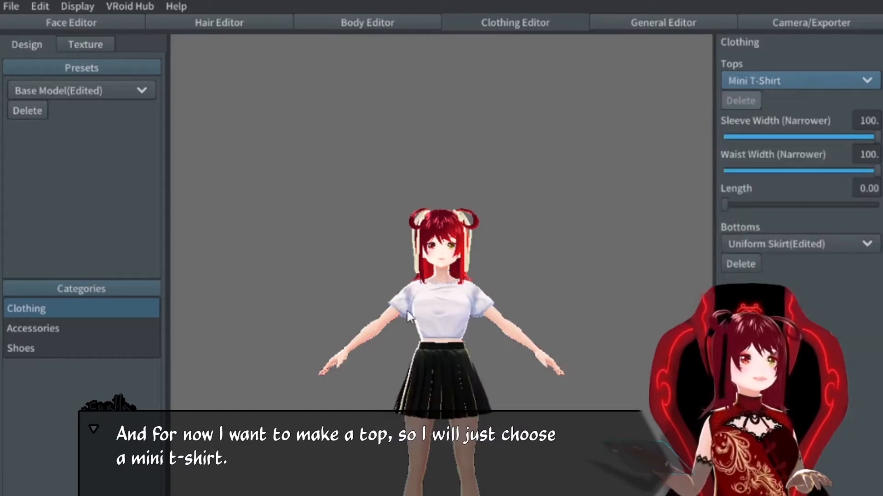
{"action": "scroll", "coordinate": [454, 341], "scroll_direction": "up", "scroll_amount": 5}
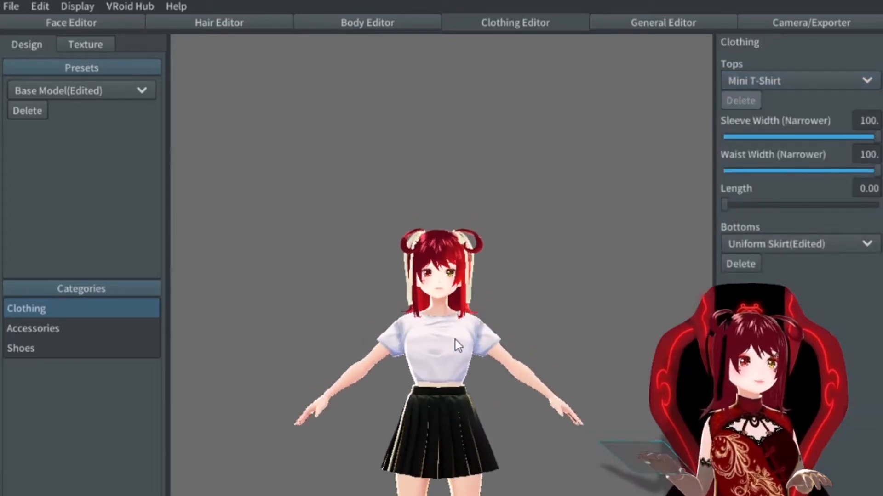
{"action": "left_click_drag", "start_coordinate": [432, 175], "coordinate": [411, 221]}
{"action": "scroll", "coordinate": [407, 209], "scroll_direction": "up", "scroll_amount": 6}
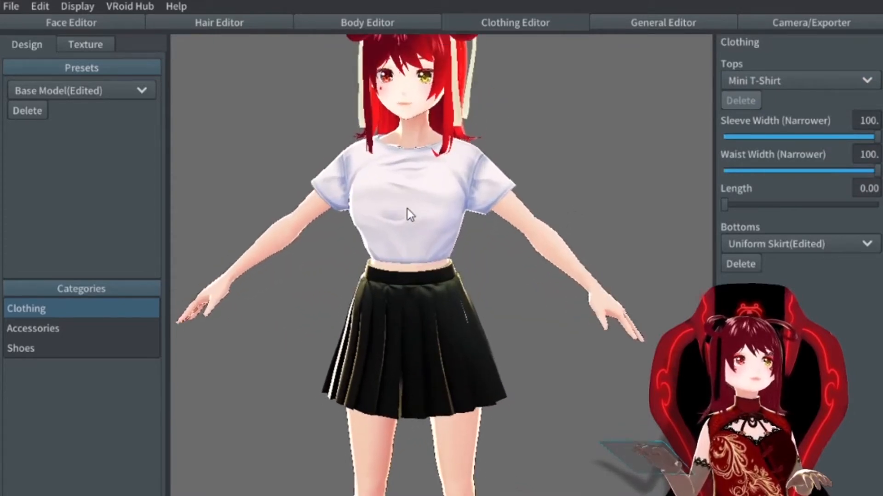
{"action": "scroll", "coordinate": [415, 227], "scroll_direction": "down", "scroll_amount": 6}
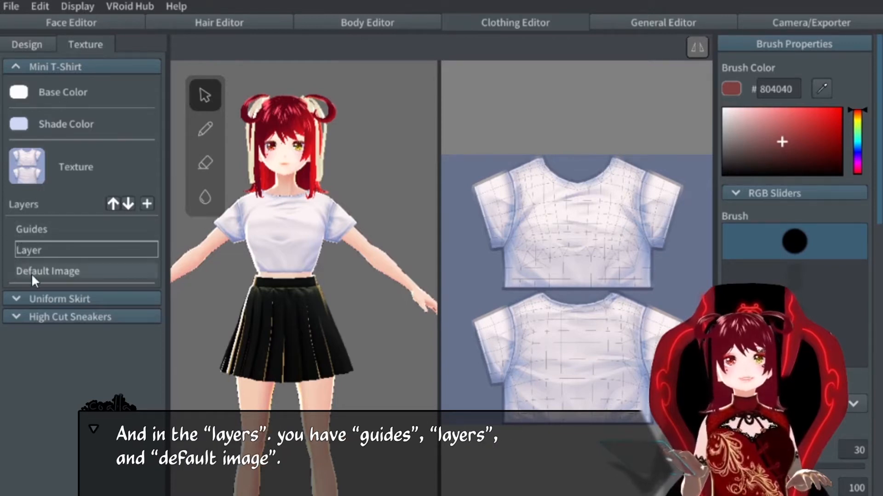
- Hide the Guides layer of the Mini T-Shirt texture and show it again
{"action": "left_click", "coordinate": [35, 228]}
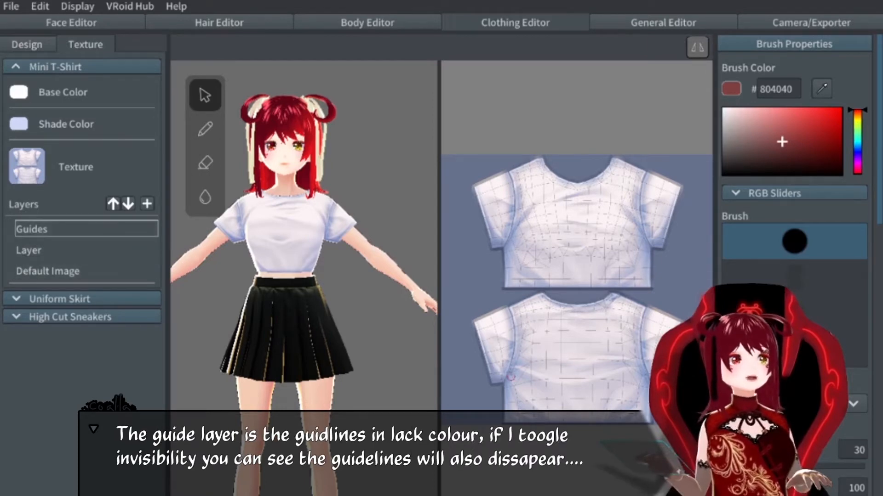
{"action": "right_click", "coordinate": [81, 228]}
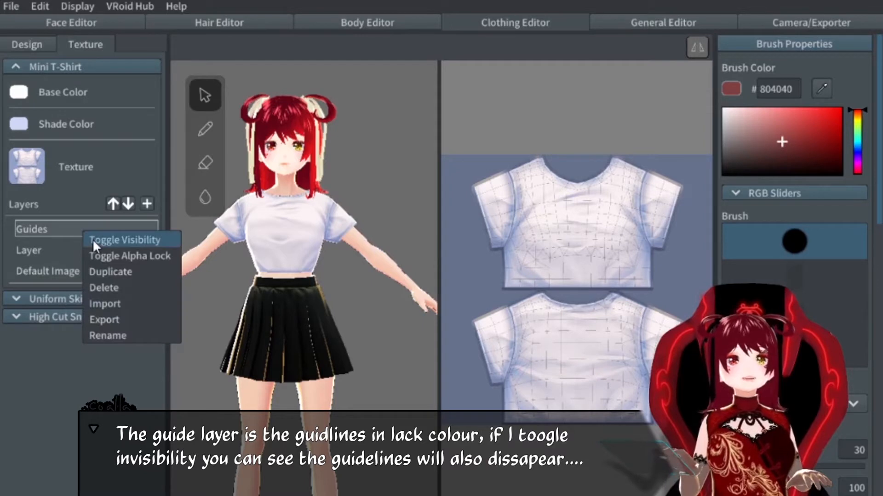
{"action": "left_click", "coordinate": [93, 240]}
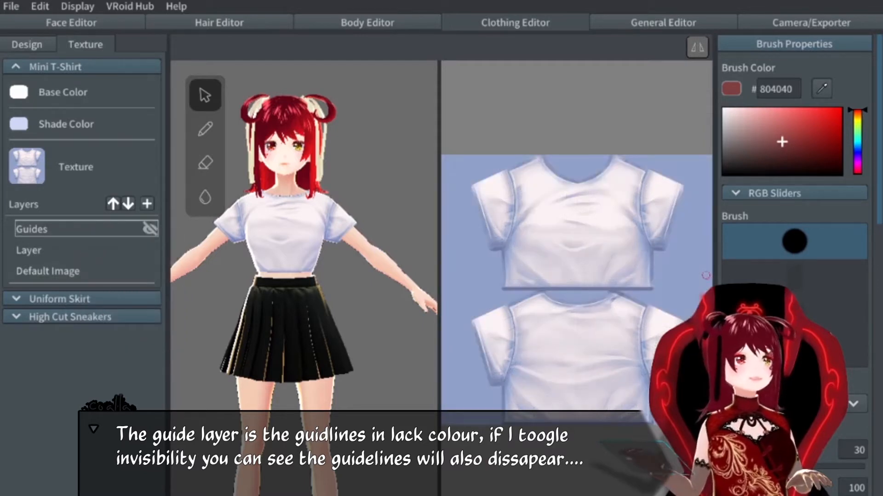
{"action": "right_click", "coordinate": [37, 227]}
{"action": "left_click", "coordinate": [55, 237]}
- Move the Default Image layer above the drawing layer and back below it
{"action": "left_click", "coordinate": [55, 253]}
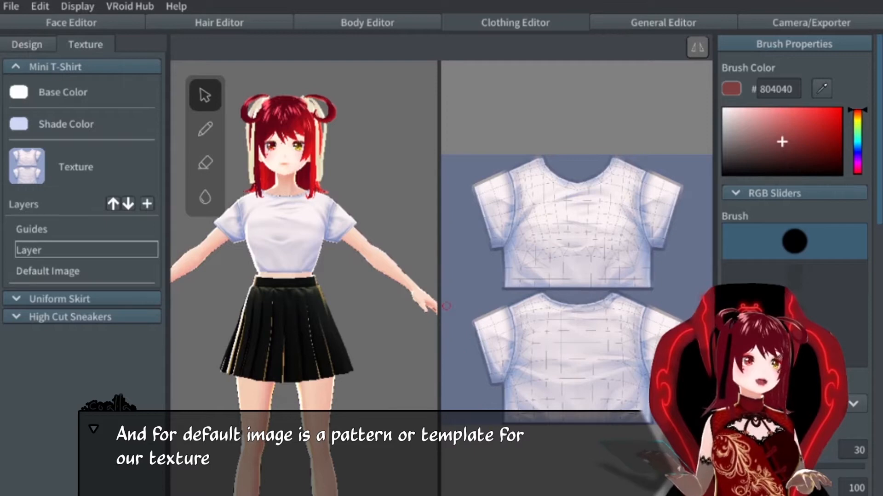
{"action": "left_click", "coordinate": [87, 269]}
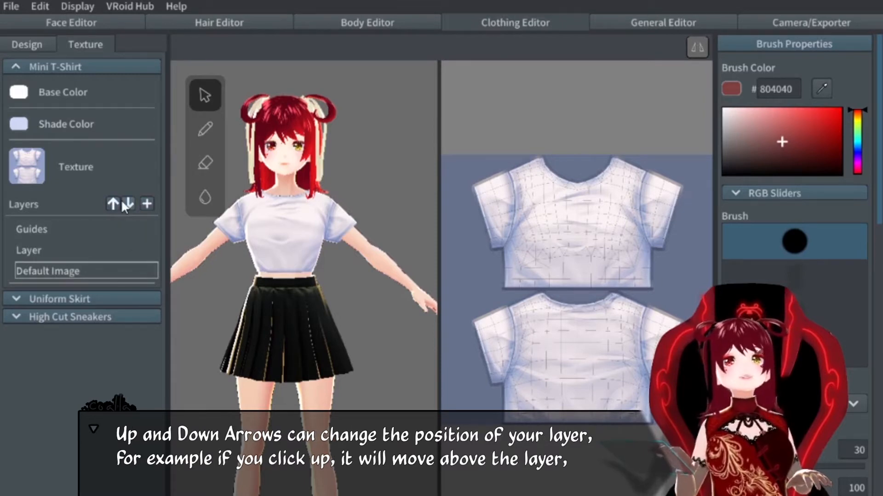
{"action": "left_click", "coordinate": [82, 250]}
{"action": "left_click", "coordinate": [84, 271]}
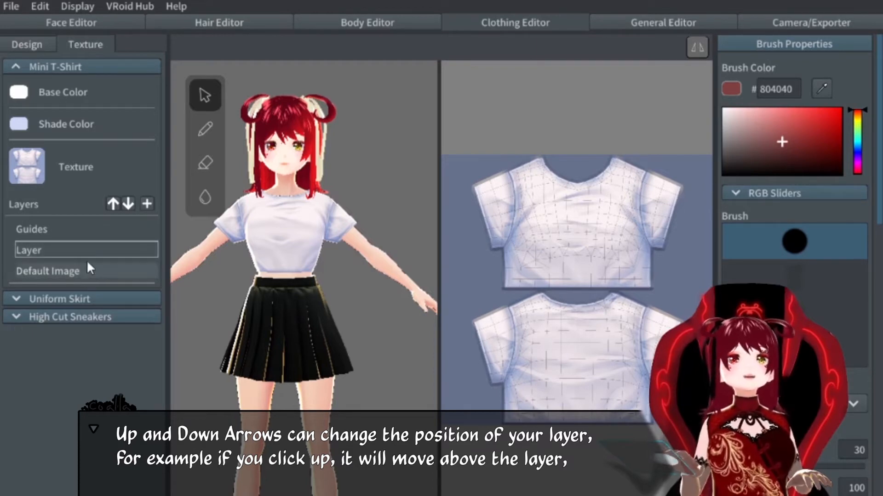
{"action": "left_click", "coordinate": [113, 204]}
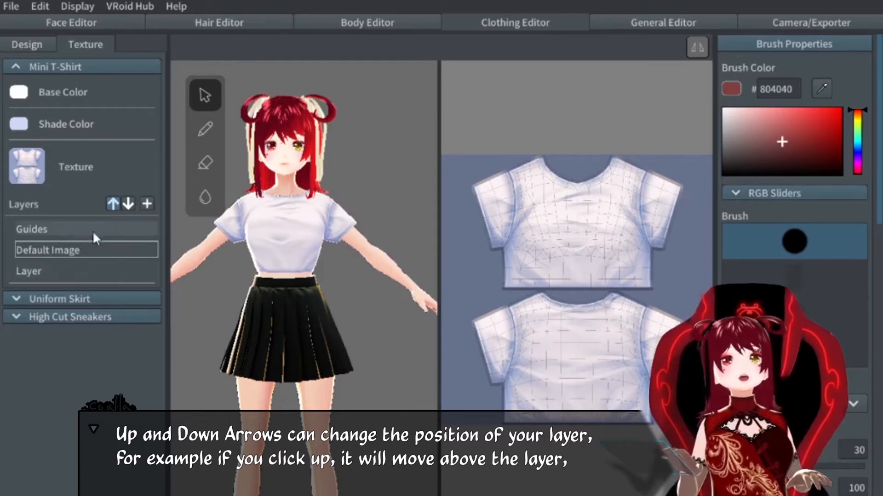
{"action": "left_click", "coordinate": [128, 203]}
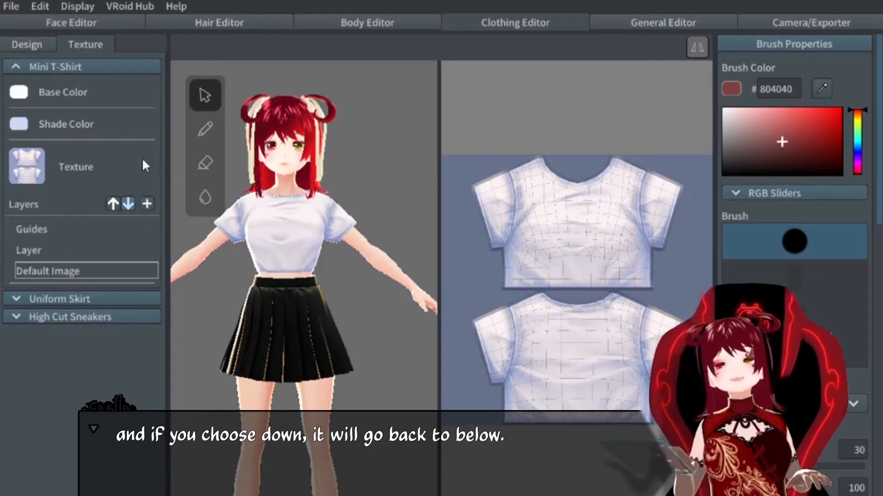
- Add an empty layer to the Mini T-Shirt texture and delete it again
{"action": "left_click", "coordinate": [147, 203]}
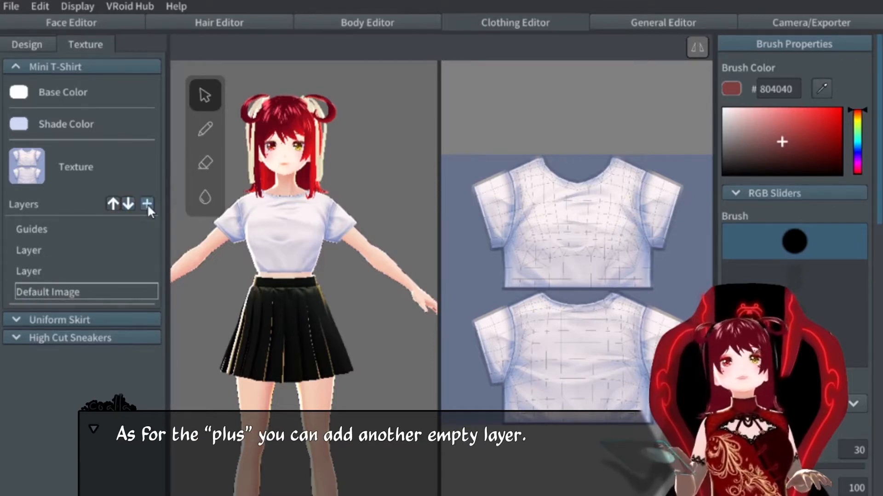
{"action": "left_click", "coordinate": [65, 270]}
{"action": "right_click", "coordinate": [65, 270]}
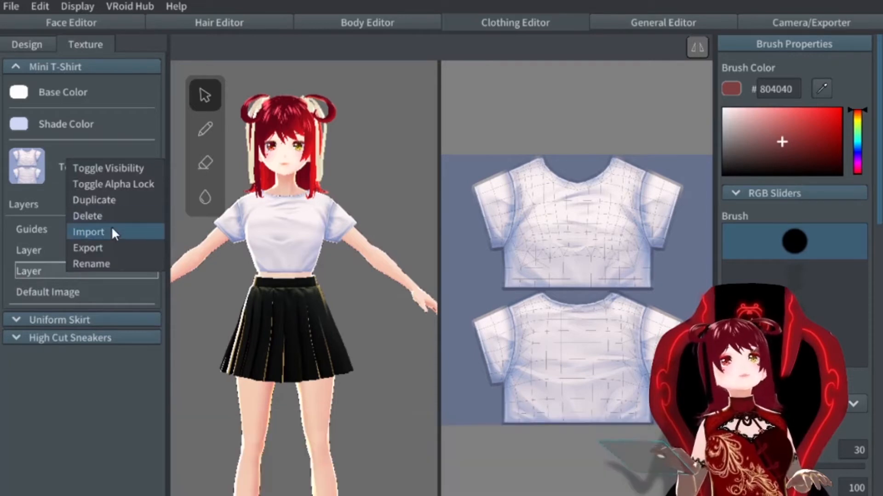
{"action": "left_click", "coordinate": [110, 217]}
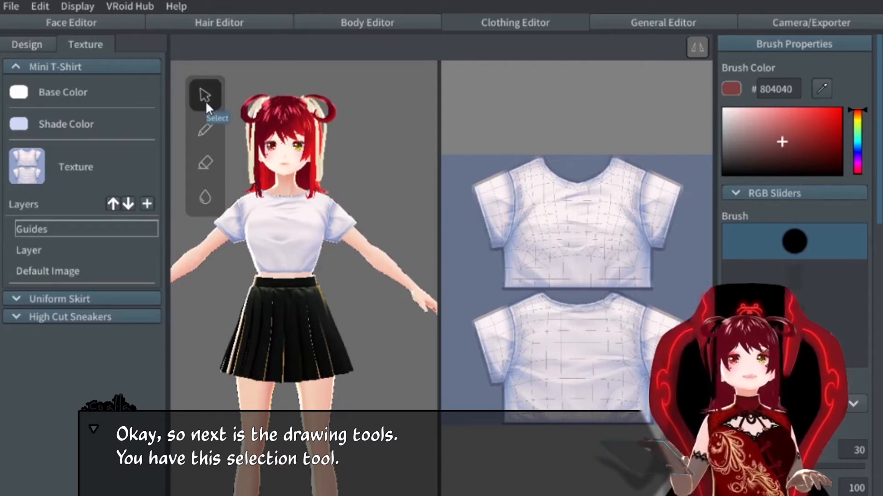
- Paint a test stroke on the shirt's front with the Brush tool on the drawing layer, and undo it
{"action": "scroll", "coordinate": [226, 166], "scroll_direction": "up", "scroll_amount": 5}
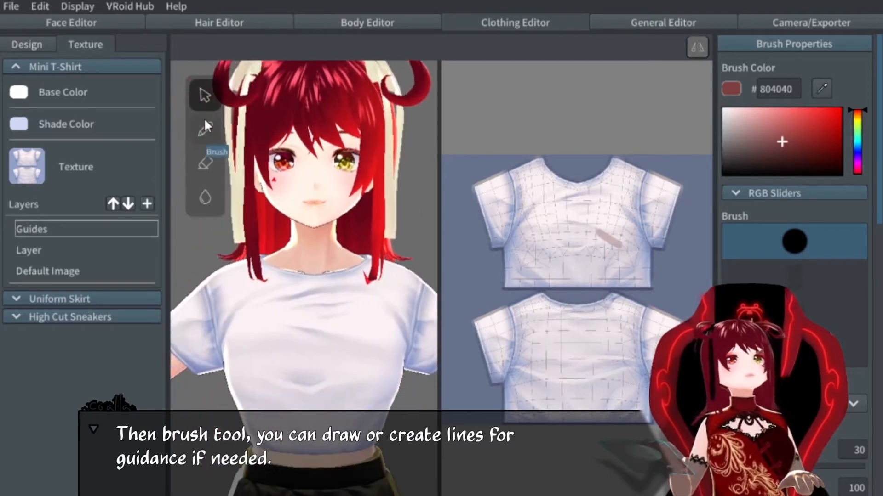
{"action": "left_click", "coordinate": [214, 131]}
{"action": "left_click", "coordinate": [52, 248]}
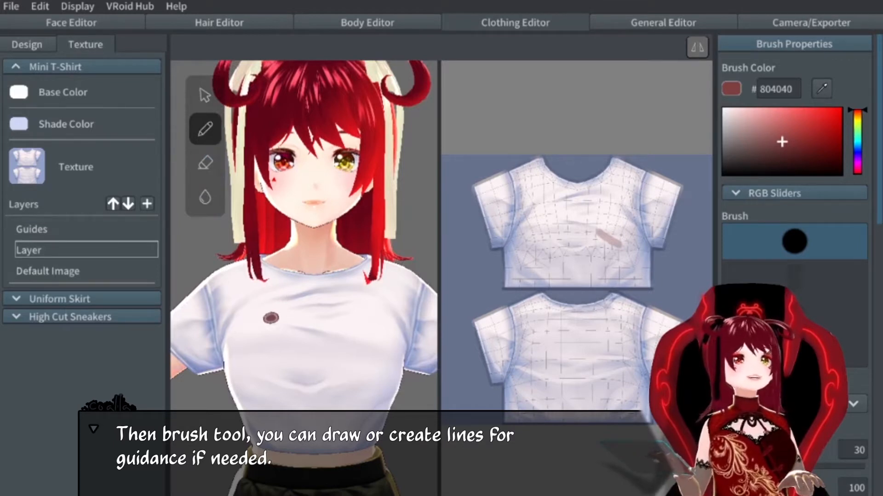
{"action": "mouse_move", "coordinate": [302, 348]}
{"action": "left_mouse_down"}
{"action": "mouse_move", "coordinate": [300, 305]}
{"action": "mouse_move", "coordinate": [360, 349]}
{"action": "mouse_move", "coordinate": [304, 329]}
{"action": "mouse_move", "coordinate": [289, 361]}
{"action": "left_mouse_up"}
{"action": "key", "text": "ctrl+z"}
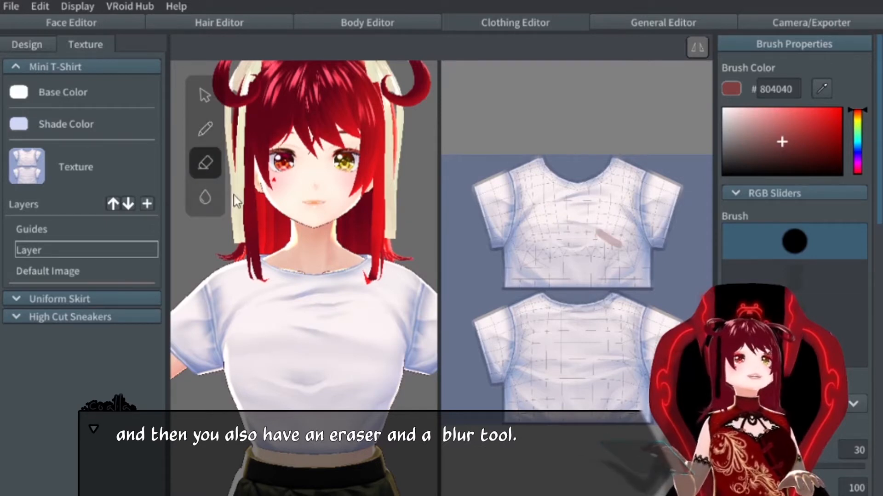
- Try the Blur tool, return to the Brush, and set the brush colour to purple 670E71 with the RGB sliders shown
{"action": "left_click", "coordinate": [202, 195]}
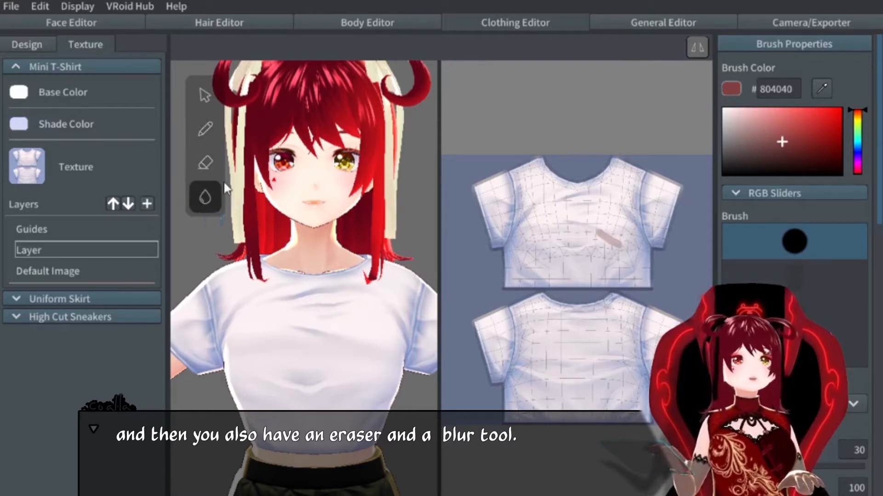
{"action": "left_click", "coordinate": [205, 130]}
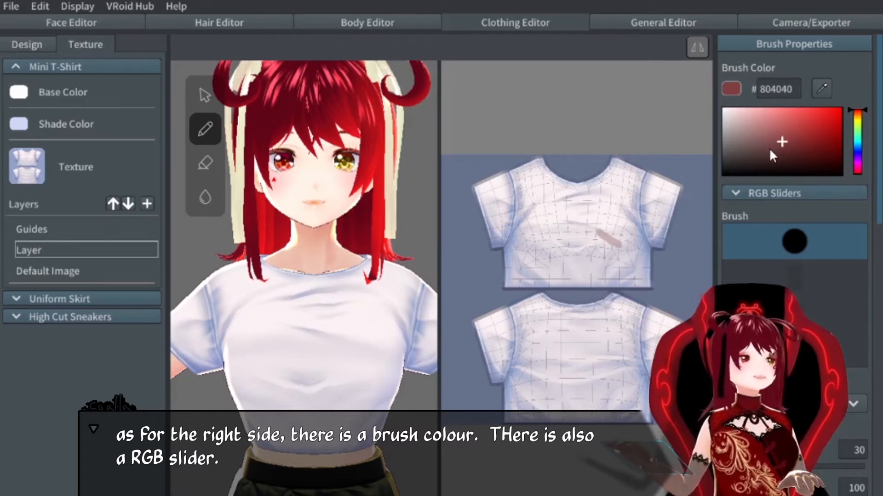
{"action": "left_click", "coordinate": [738, 191]}
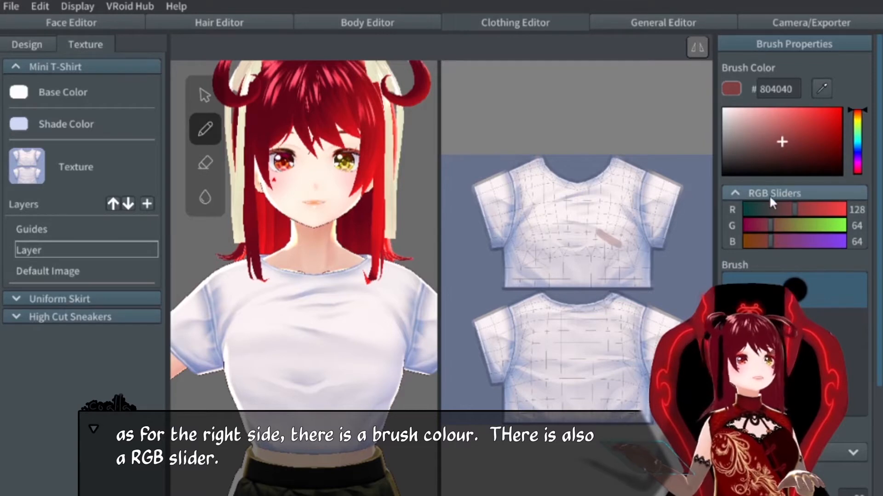
{"action": "mouse_move", "coordinate": [798, 208]}
{"action": "left_mouse_down"}
{"action": "mouse_move", "coordinate": [835, 207]}
{"action": "mouse_move", "coordinate": [814, 210]}
{"action": "mouse_move", "coordinate": [803, 226]}
{"action": "mouse_move", "coordinate": [815, 246]}
{"action": "mouse_move", "coordinate": [846, 246]}
{"action": "mouse_move", "coordinate": [748, 229]}
{"action": "mouse_move", "coordinate": [828, 209]}
{"action": "left_mouse_up"}
{"action": "left_click_drag", "start_coordinate": [839, 138], "coordinate": [827, 146]}
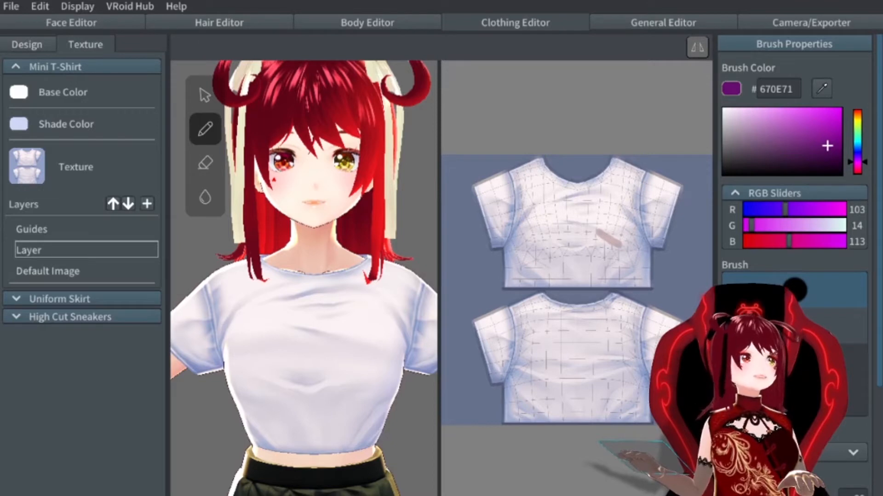
- Paint purple test strokes across the shirt's chest with the second brush type, and undo them
{"action": "left_click", "coordinate": [795, 326]}
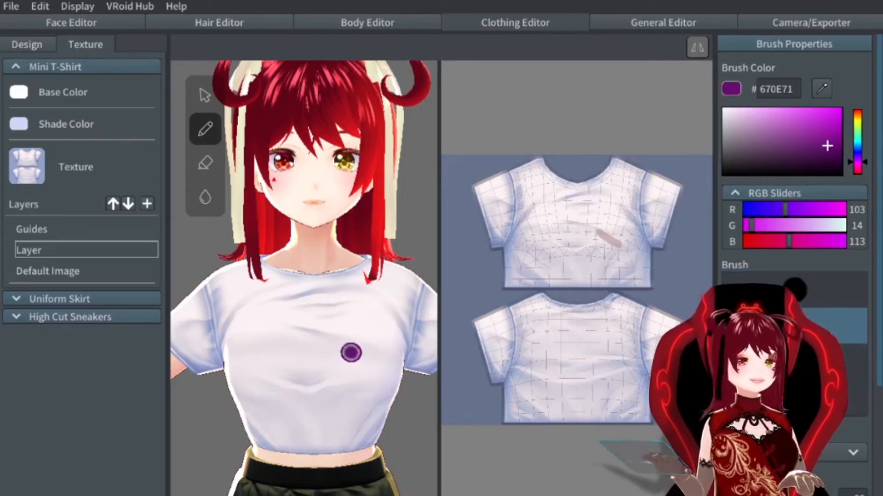
{"action": "mouse_move", "coordinate": [298, 360]}
{"action": "left_mouse_down"}
{"action": "mouse_move", "coordinate": [257, 338]}
{"action": "mouse_move", "coordinate": [285, 382]}
{"action": "mouse_move", "coordinate": [340, 390]}
{"action": "left_mouse_up"}
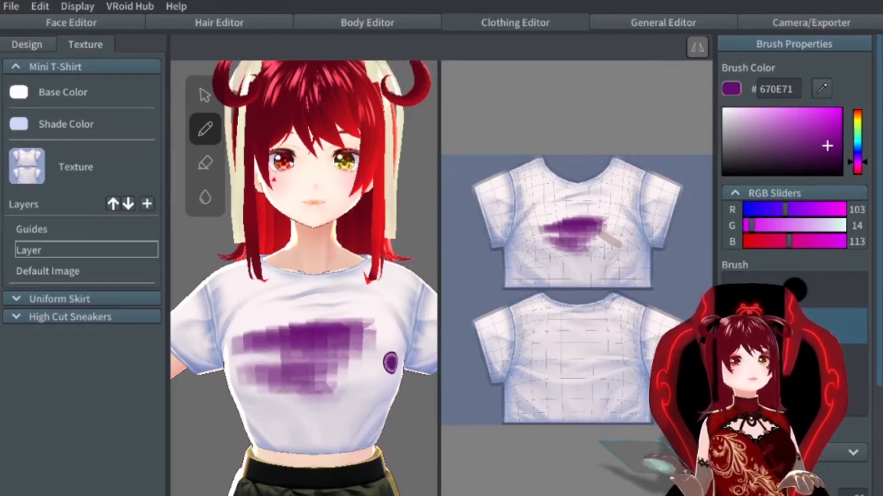
{"action": "key", "text": "ctrl+z"}
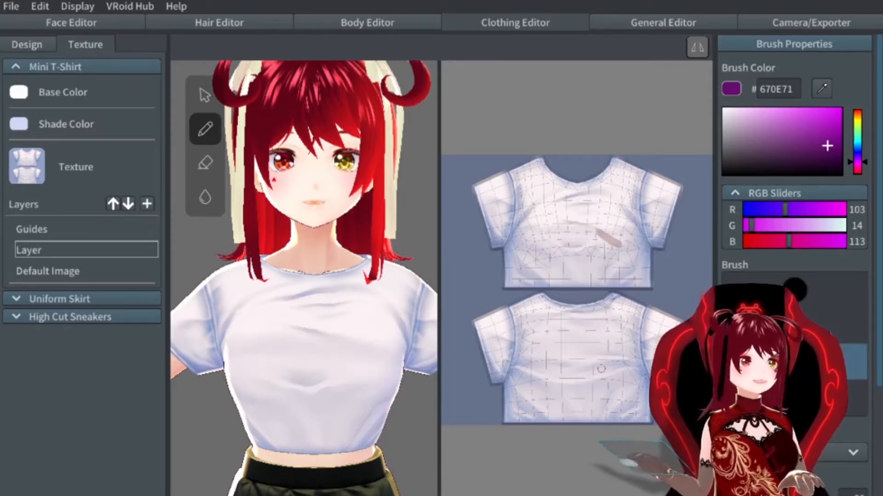
- Paint purple test strokes across the shirt's front with the third and fourth brush types, and undo them
{"action": "mouse_move", "coordinate": [283, 339]}
{"action": "left_mouse_down"}
{"action": "mouse_move", "coordinate": [289, 319]}
{"action": "mouse_move", "coordinate": [282, 339]}
{"action": "mouse_move", "coordinate": [314, 321]}
{"action": "left_mouse_up"}
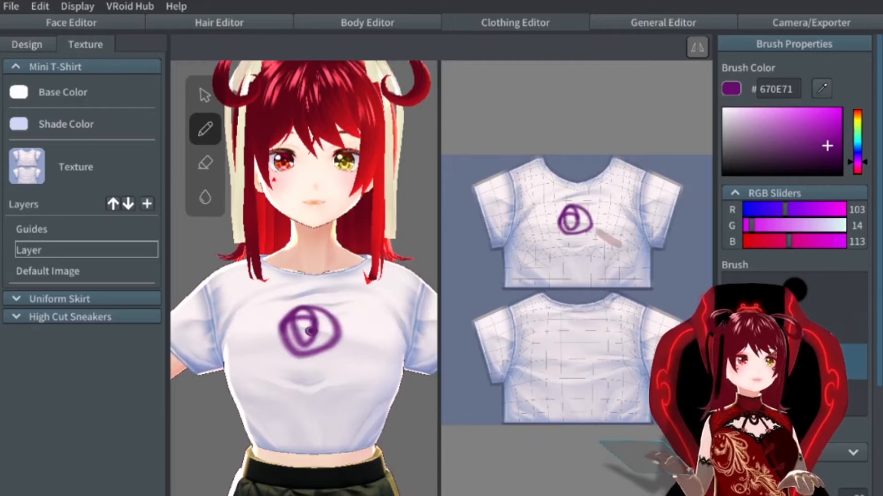
{"action": "key", "text": "ctrl+z"}
{"action": "mouse_move", "coordinate": [229, 284]}
{"action": "left_mouse_down"}
{"action": "mouse_move", "coordinate": [292, 302]}
{"action": "mouse_move", "coordinate": [370, 361]}
{"action": "mouse_move", "coordinate": [331, 416]}
{"action": "mouse_move", "coordinate": [248, 429]}
{"action": "left_mouse_up"}
{"action": "left_click_drag", "start_coordinate": [195, 355], "coordinate": [309, 350]}
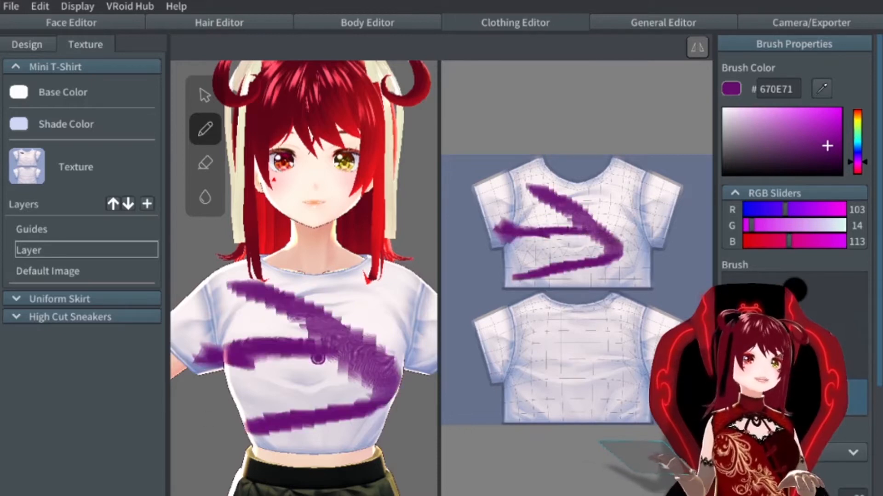
{"action": "key", "text": "ctrl+z"}
{"action": "key", "text": "ctrl+z"}
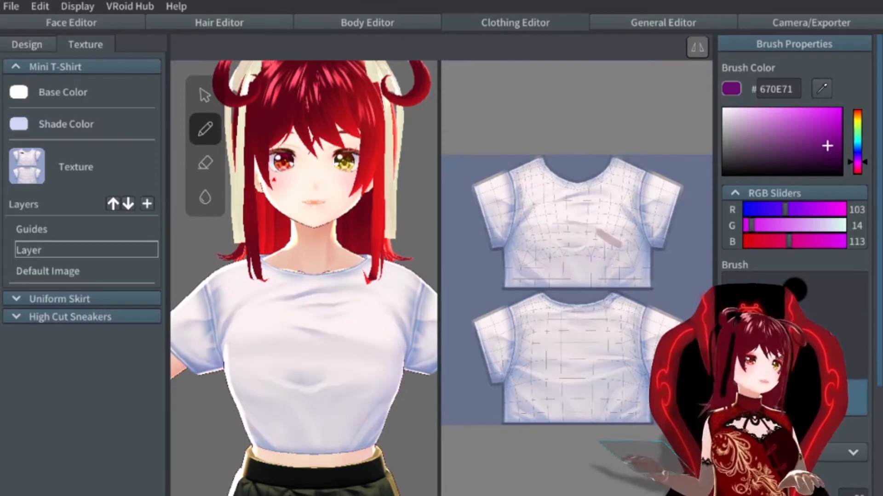
- Try different brush sizes and switch between Eraser and Brush, setting the size to 54 and the opacity to 74 with UV size mapping
{"action": "scroll", "coordinate": [794, 183], "scroll_direction": "down", "scroll_amount": 3}
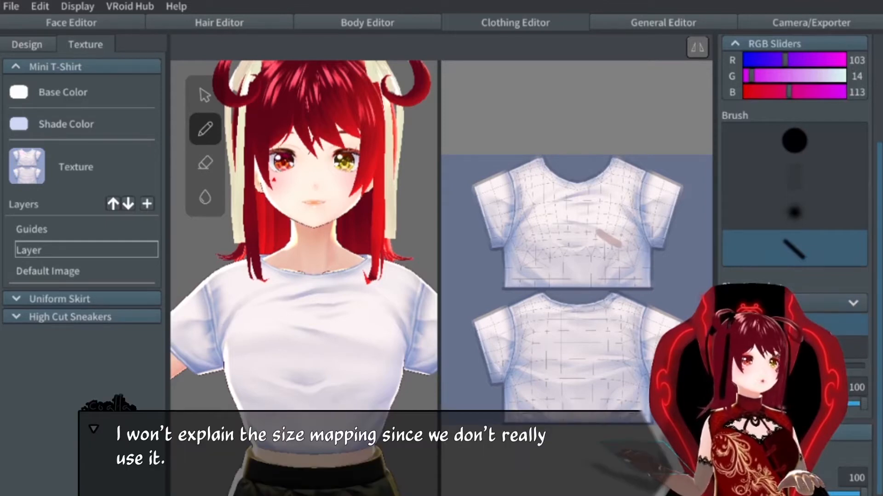
{"action": "left_click", "coordinate": [863, 285]}
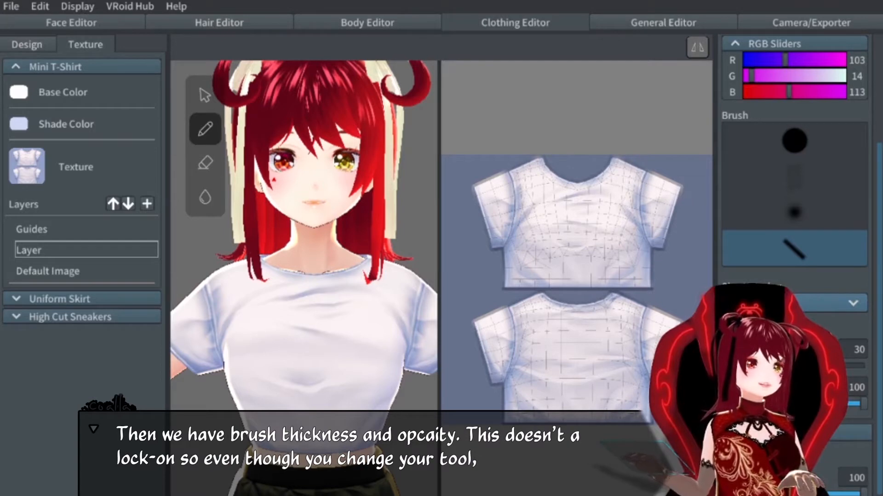
{"action": "scroll", "coordinate": [794, 304], "scroll_direction": "down", "scroll_amount": 1}
{"action": "left_click_drag", "start_coordinate": [742, 332], "coordinate": [794, 332]}
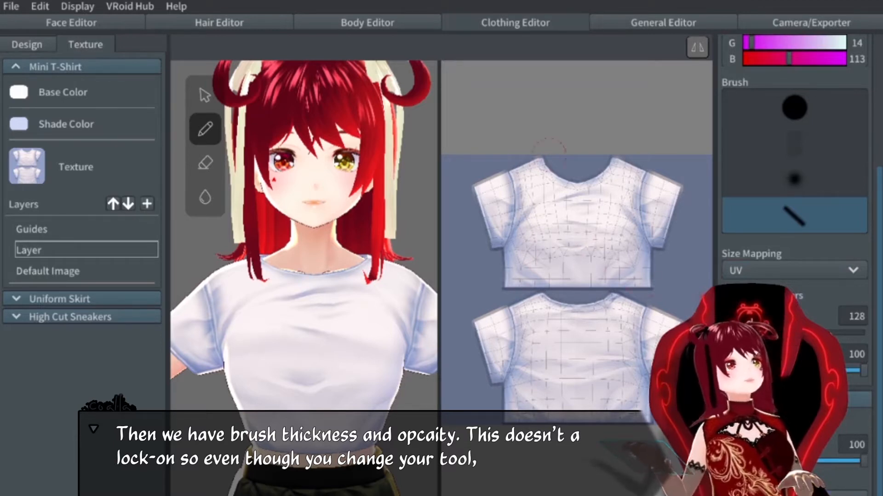
{"action": "left_click", "coordinate": [203, 165]}
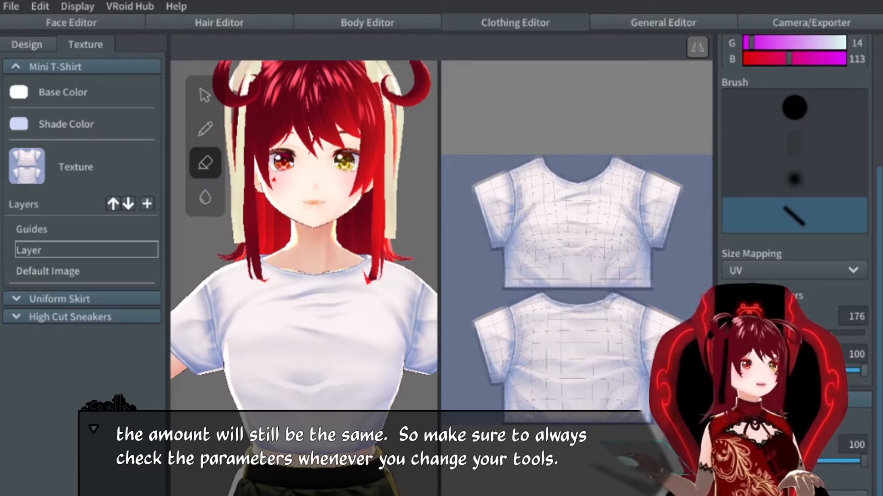
{"action": "left_click", "coordinate": [208, 122]}
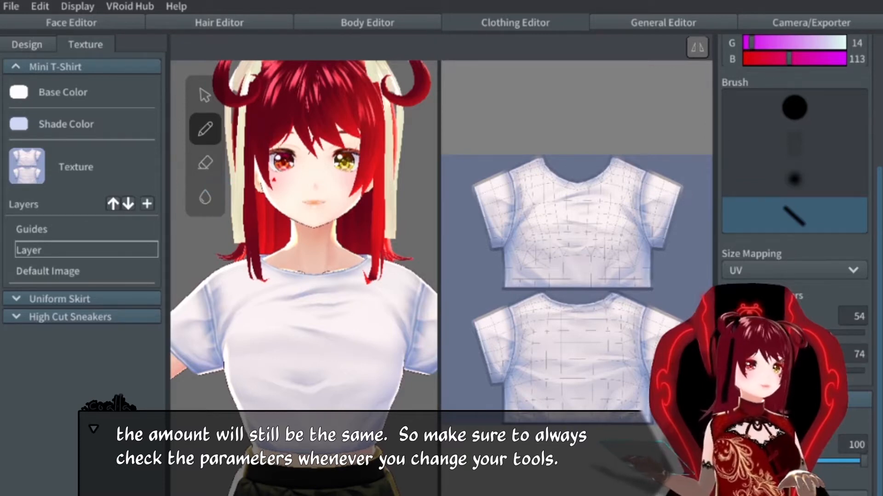
- Paint a purple band across the shirt's chest and try lowering the layer's opacity, returning it to 100
{"action": "left_click_drag", "start_coordinate": [862, 461], "coordinate": [736, 461]}
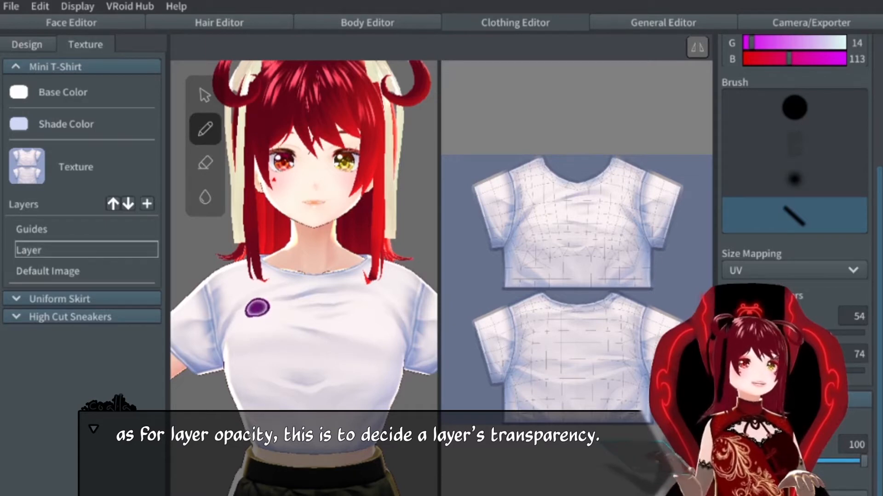
{"action": "mouse_move", "coordinate": [295, 315]}
{"action": "left_mouse_down"}
{"action": "mouse_move", "coordinate": [344, 320]}
{"action": "mouse_move", "coordinate": [289, 322]}
{"action": "mouse_move", "coordinate": [363, 329]}
{"action": "mouse_move", "coordinate": [257, 340]}
{"action": "left_mouse_up"}
{"action": "mouse_move", "coordinate": [819, 462]}
{"action": "left_mouse_down"}
{"action": "mouse_move", "coordinate": [745, 461]}
{"action": "mouse_move", "coordinate": [846, 461]}
{"action": "mouse_move", "coordinate": [763, 461]}
{"action": "mouse_move", "coordinate": [832, 462]}
{"action": "mouse_move", "coordinate": [872, 480]}
{"action": "left_mouse_up"}
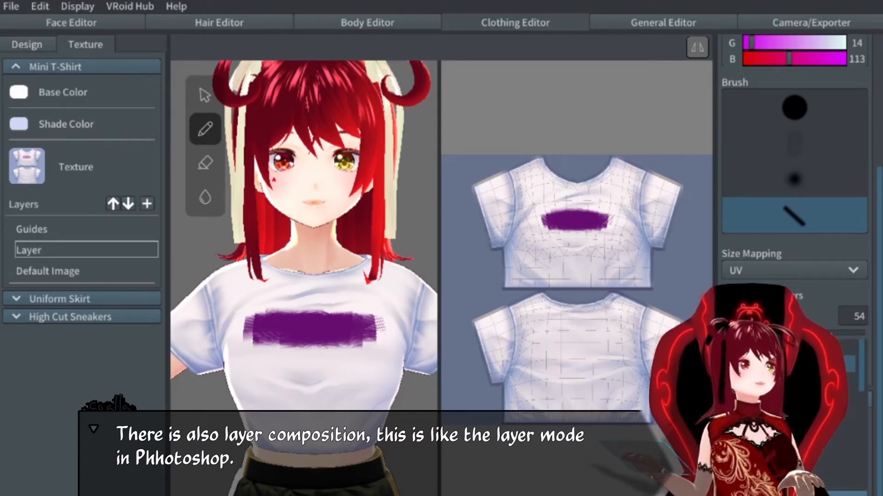
- Try different layer composition modes on the drawing layer, choosing one that turns the chest band bright pink
{"action": "left_click", "coordinate": [791, 364]}
{"action": "left_click", "coordinate": [794, 494]}
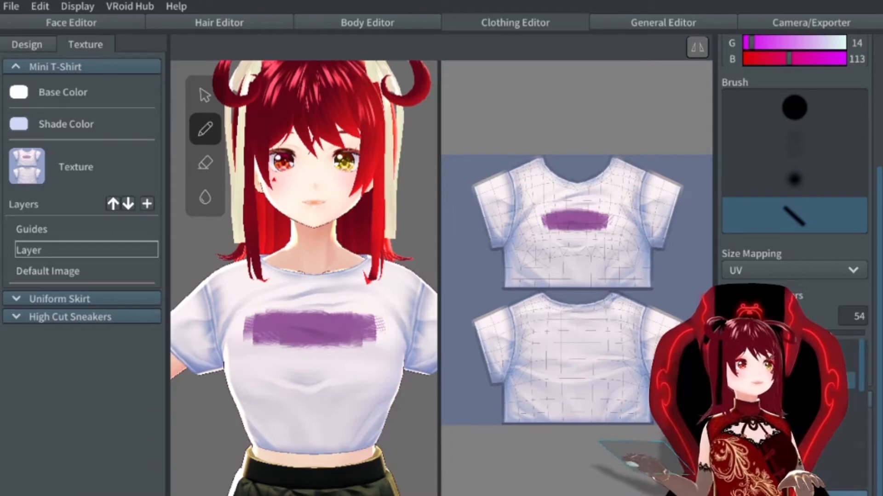
{"action": "left_click", "coordinate": [809, 398]}
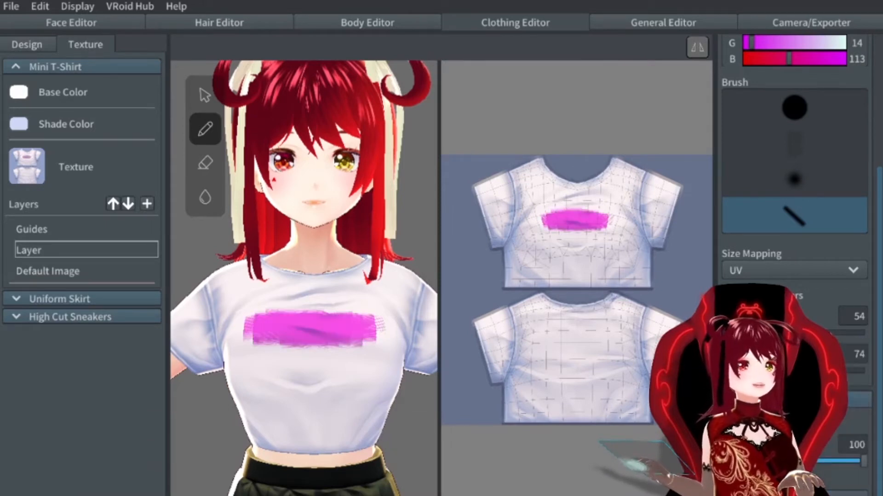
{"action": "left_click", "coordinate": [794, 494]}
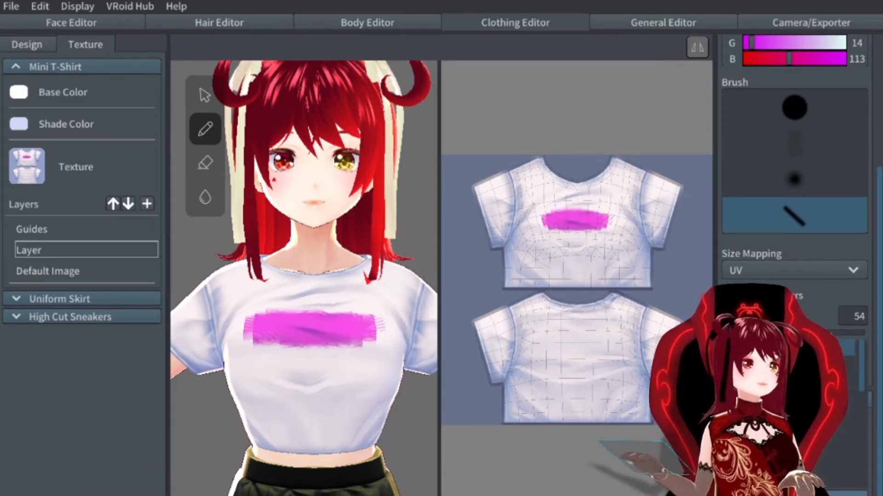
- Erase the painted chest band with the Eraser at size 105 and opacity 100
{"action": "scroll", "coordinate": [794, 184], "scroll_direction": "up", "scroll_amount": 5}
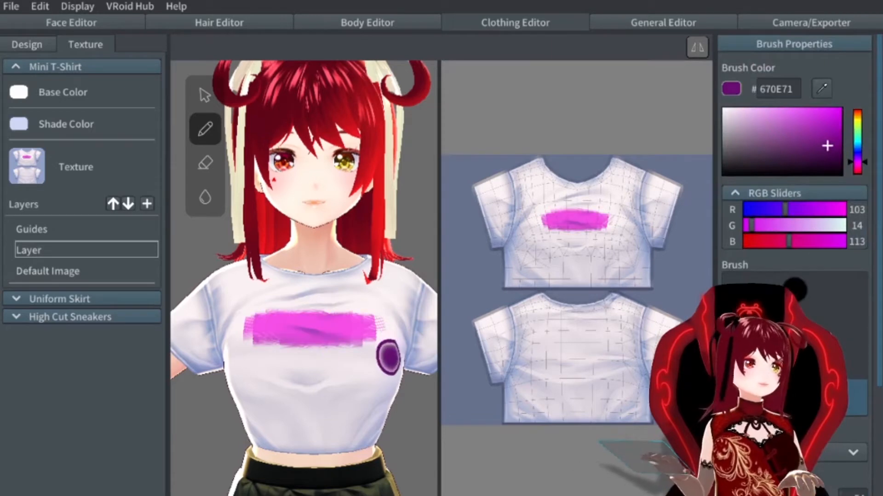
{"action": "left_click", "coordinate": [195, 161]}
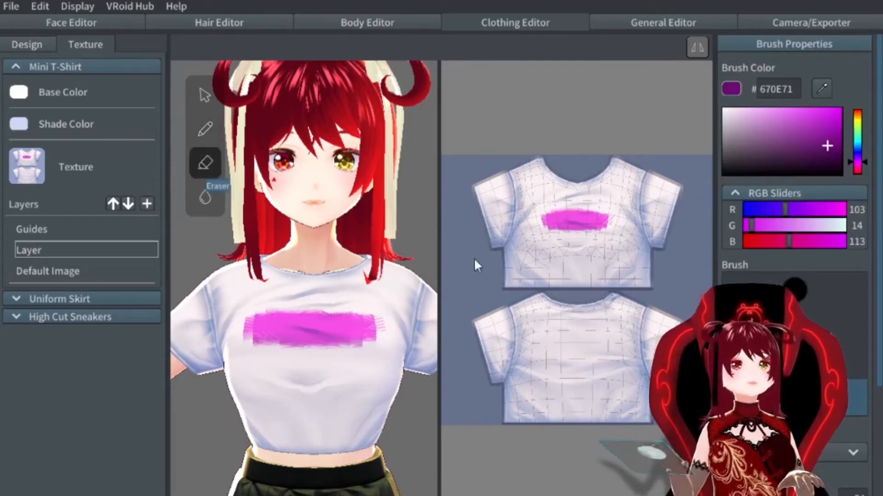
{"action": "scroll", "coordinate": [794, 207], "scroll_direction": "down", "scroll_amount": 3}
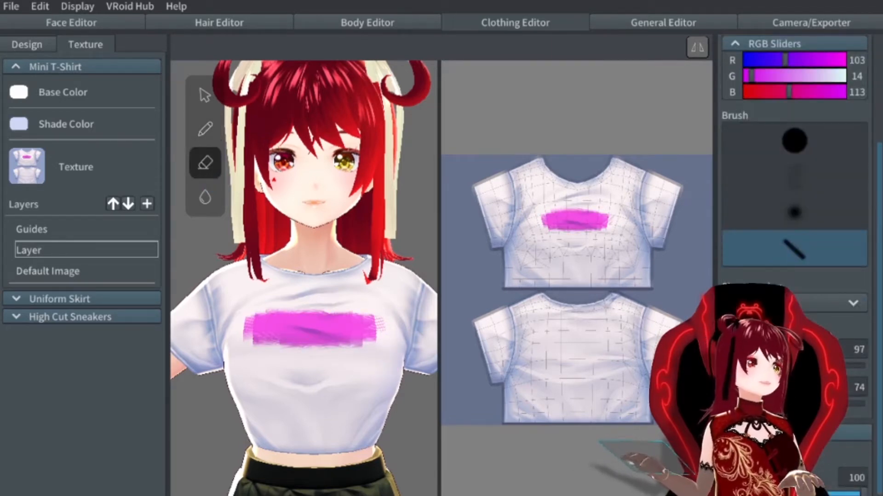
{"action": "mouse_move", "coordinate": [382, 326]}
{"action": "left_mouse_down"}
{"action": "mouse_move", "coordinate": [279, 320]}
{"action": "mouse_move", "coordinate": [351, 361]}
{"action": "left_mouse_up"}
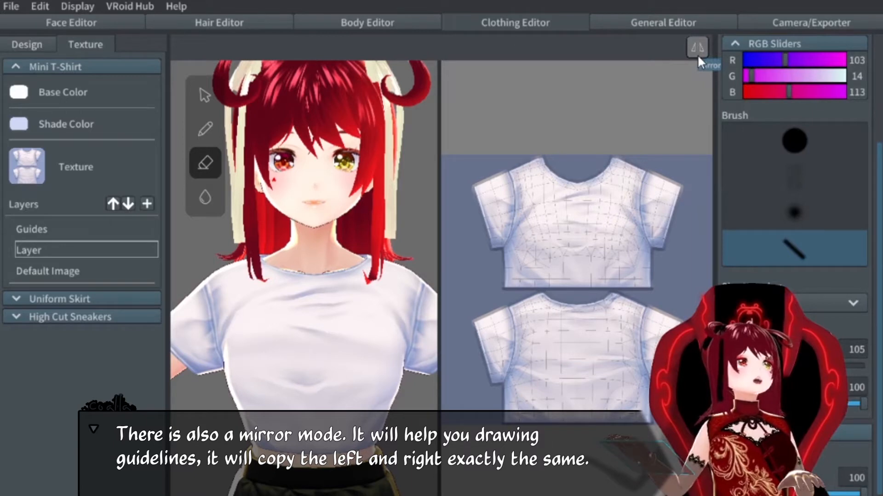
- Turn on mirror mode, paint symmetrical test strokes on the neckline and centre with the Brush at size 15, choose the first brush type, and undo the strokes
{"action": "left_click", "coordinate": [204, 129]}
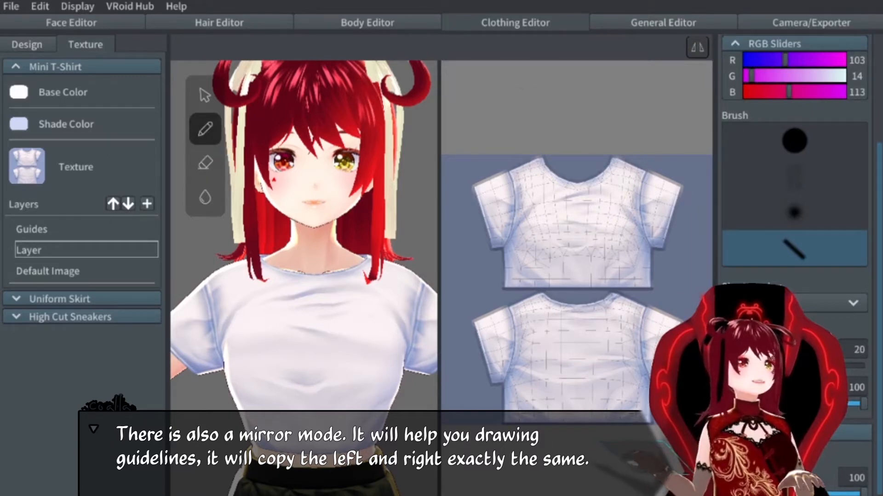
{"action": "mouse_move", "coordinate": [269, 266]}
{"action": "left_mouse_down"}
{"action": "mouse_move", "coordinate": [313, 283]}
{"action": "mouse_move", "coordinate": [314, 444]}
{"action": "left_mouse_up"}
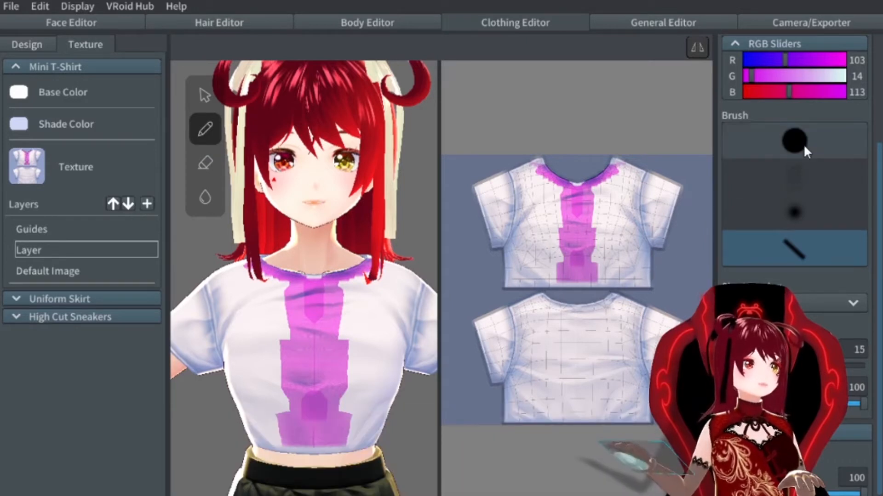
{"action": "left_click", "coordinate": [800, 144]}
{"action": "key", "text": "ctrl+z"}
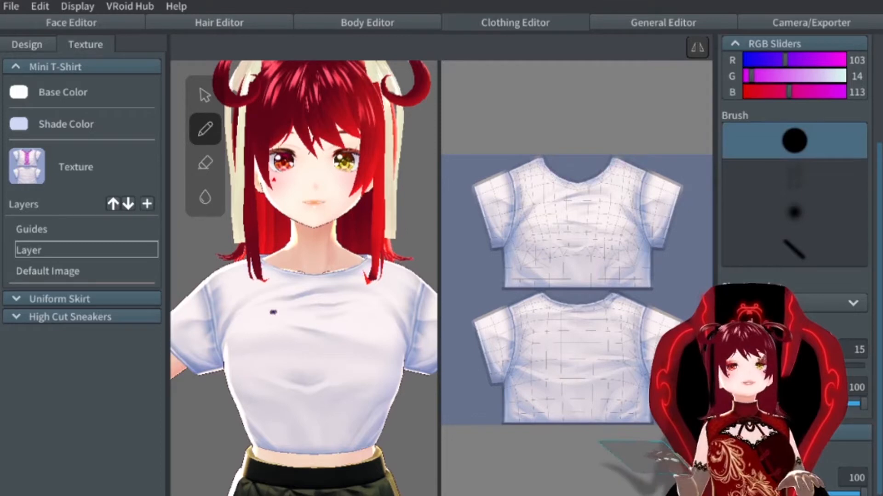
- Select the Eraser and duplicate the Default Image layer of the Mini T-Shirt texture
{"action": "mouse_move", "coordinate": [302, 238]}
{"action": "middle_mouse_down"}
{"action": "mouse_move", "coordinate": [267, 299]}
{"action": "mouse_move", "coordinate": [238, 198]}
{"action": "middle_mouse_up"}
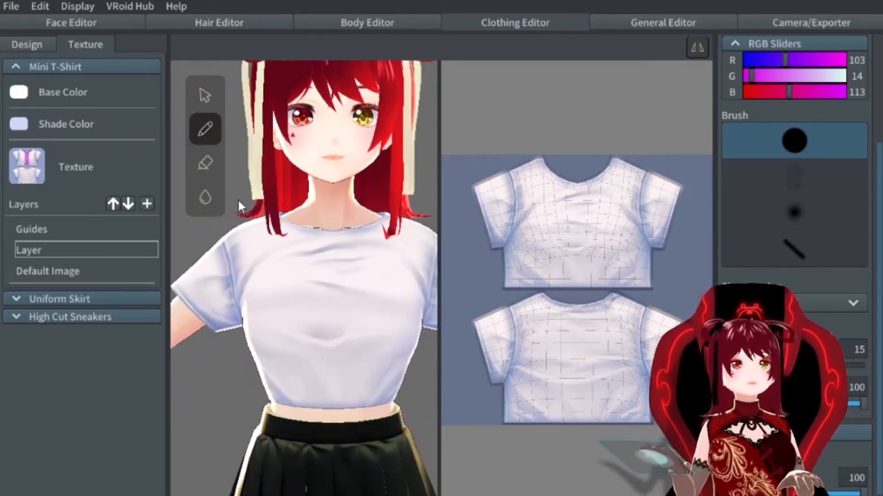
{"action": "left_click", "coordinate": [206, 163]}
{"action": "left_click", "coordinate": [70, 272]}
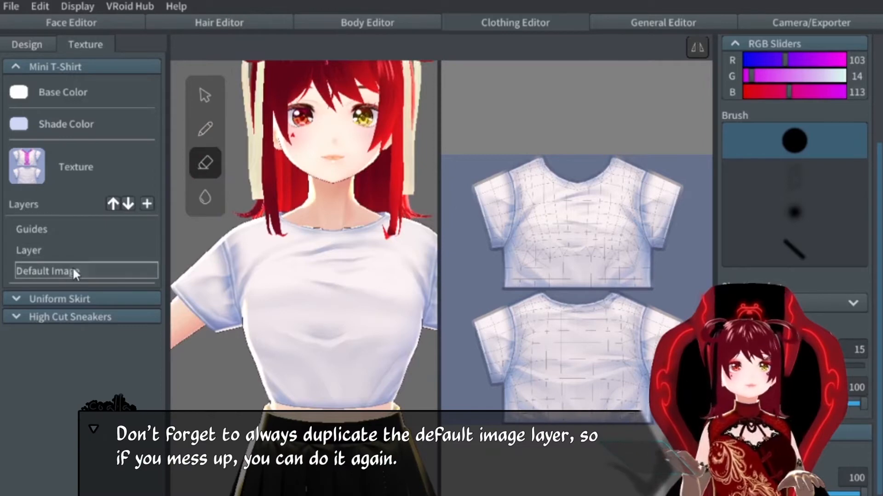
{"action": "right_click", "coordinate": [73, 267]}
{"action": "left_click", "coordinate": [101, 198]}
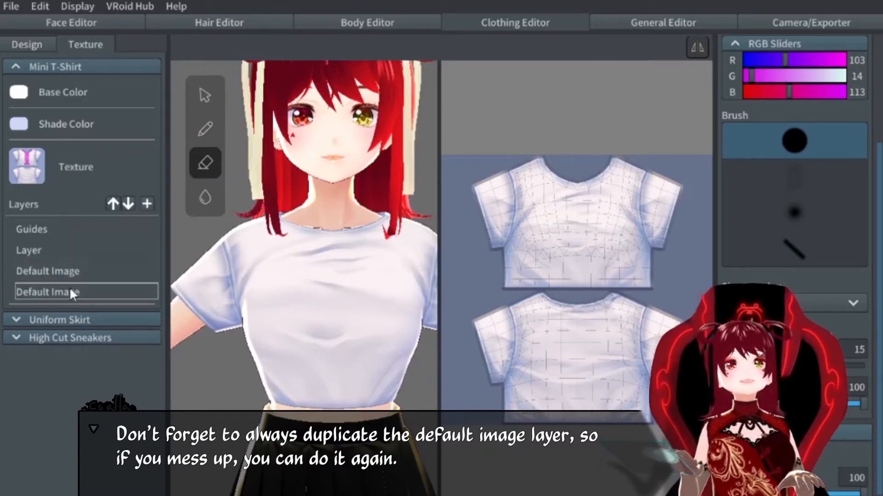
- Hide the lower Default Image layer as a backup and select the upper copy for editing
{"action": "right_click", "coordinate": [66, 295]}
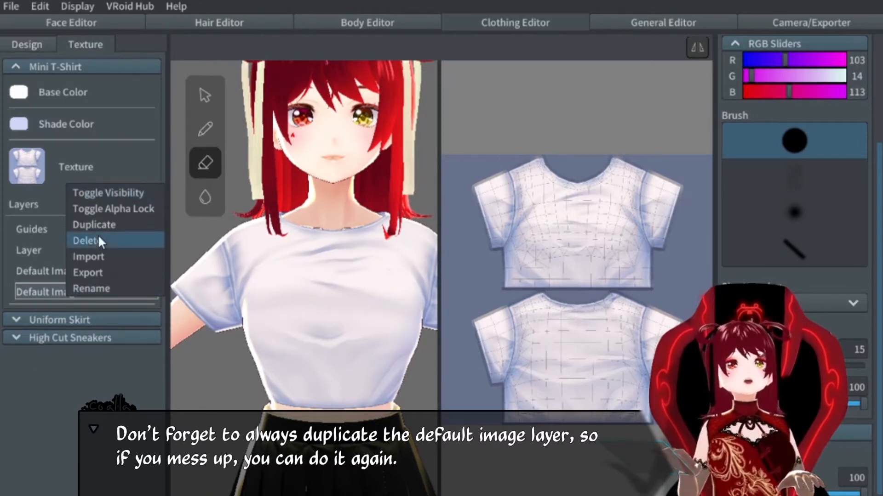
{"action": "left_click", "coordinate": [43, 271]}
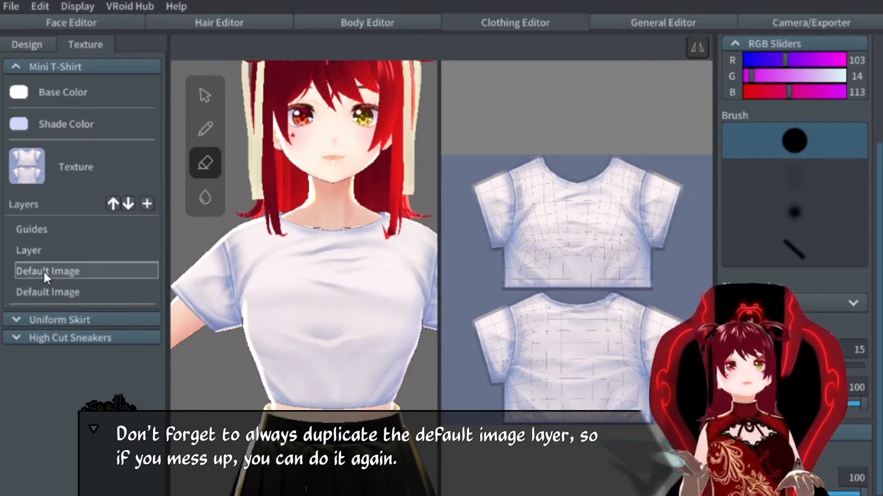
{"action": "left_click", "coordinate": [79, 292]}
{"action": "right_click", "coordinate": [79, 291]}
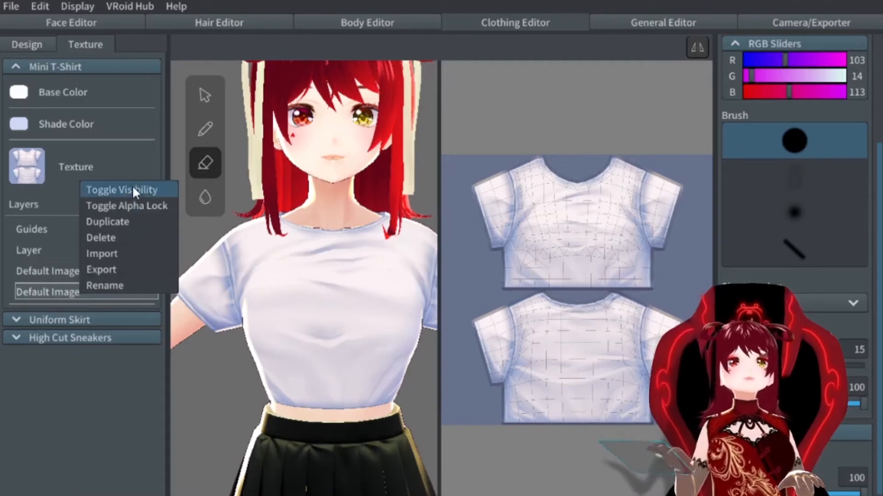
{"action": "left_click", "coordinate": [123, 190]}
{"action": "left_click", "coordinate": [66, 274]}
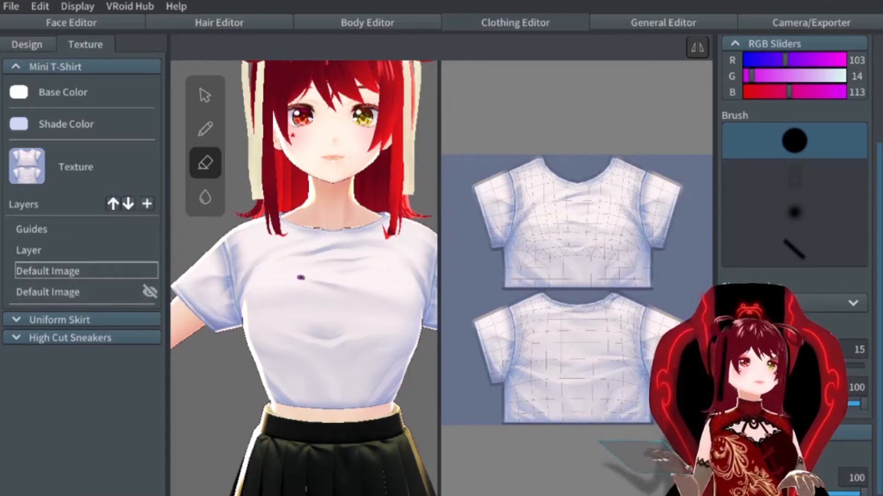
- Examine the T-shirt on the model from the side and front before cutting it into a backless tank top
{"action": "right_click_drag", "start_coordinate": [269, 298], "coordinate": [363, 333]}
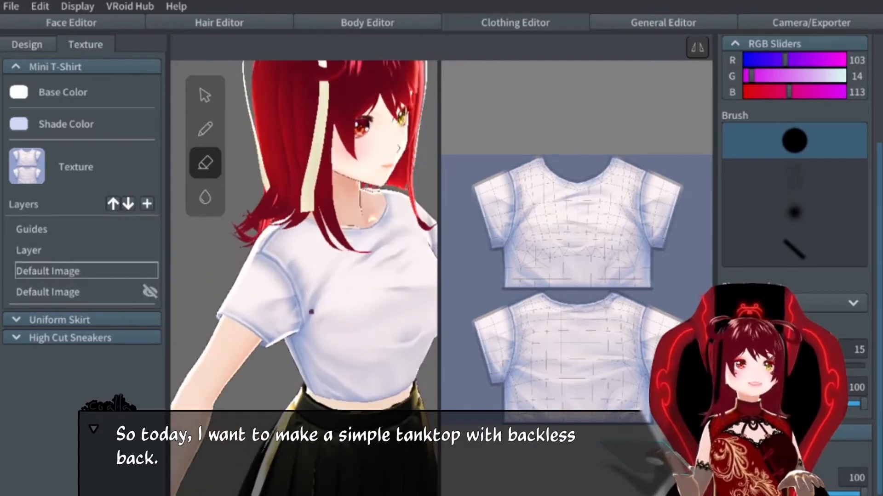
{"action": "right_click_drag", "start_coordinate": [314, 316], "coordinate": [231, 265]}
{"action": "middle_click_drag", "start_coordinate": [244, 262], "coordinate": [180, 173]}
{"action": "right_click_drag", "start_coordinate": [225, 250], "coordinate": [199, 246]}
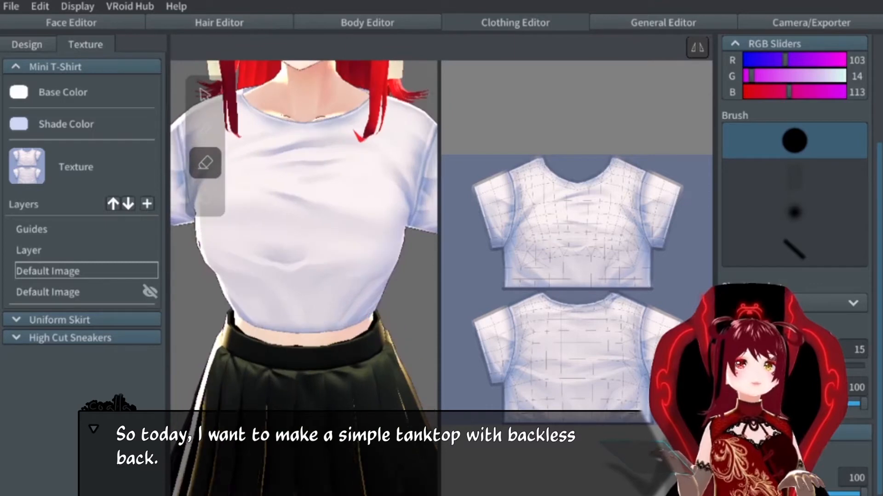
{"action": "scroll", "coordinate": [250, 276], "scroll_direction": "down", "scroll_amount": 3}
{"action": "middle_click_drag", "start_coordinate": [250, 275], "coordinate": [414, 480]}
{"action": "scroll", "coordinate": [414, 480], "scroll_direction": "up", "scroll_amount": 2}
{"action": "scroll", "coordinate": [297, 293], "scroll_direction": "down", "scroll_amount": 1}
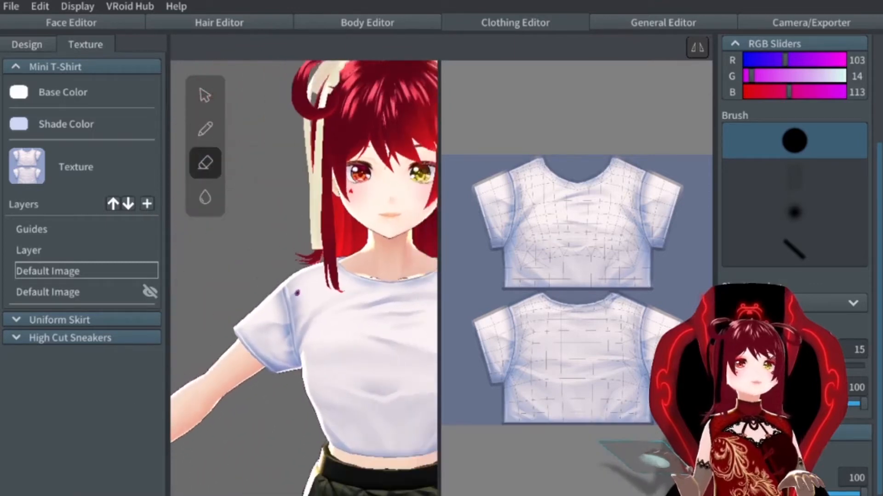
{"action": "right_click_drag", "start_coordinate": [297, 294], "coordinate": [280, 295]}
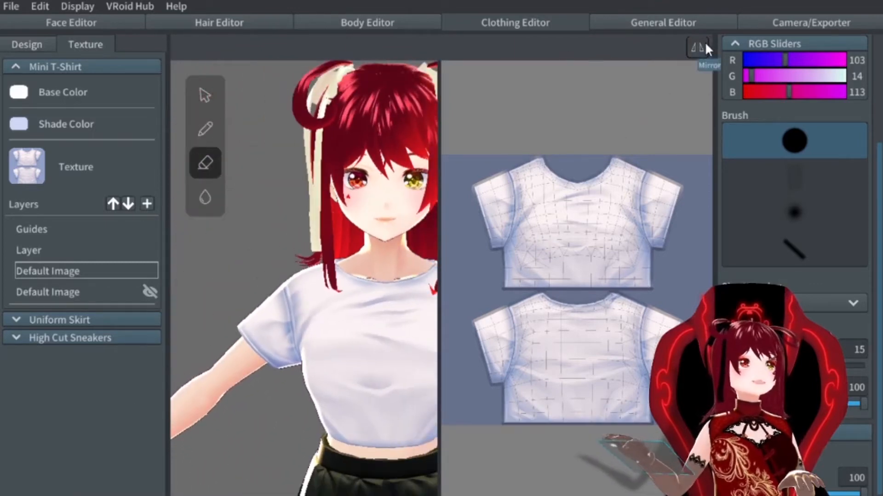
- Erase the front of both sleeves on the upper Default Image layer with the mirrored Eraser at size 60
{"action": "middle_click_drag", "start_coordinate": [341, 257], "coordinate": [296, 243]}
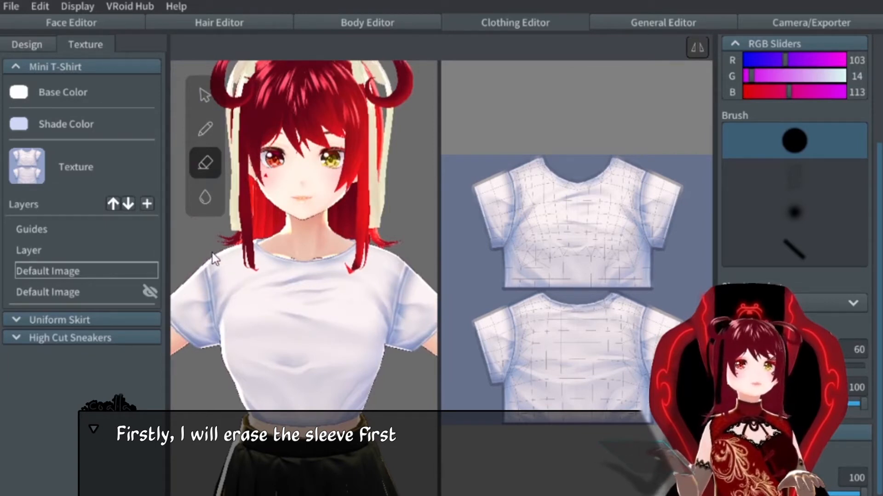
{"action": "mouse_move", "coordinate": [213, 292]}
{"action": "left_mouse_down"}
{"action": "mouse_move", "coordinate": [211, 336]}
{"action": "mouse_move", "coordinate": [177, 296]}
{"action": "left_mouse_up"}
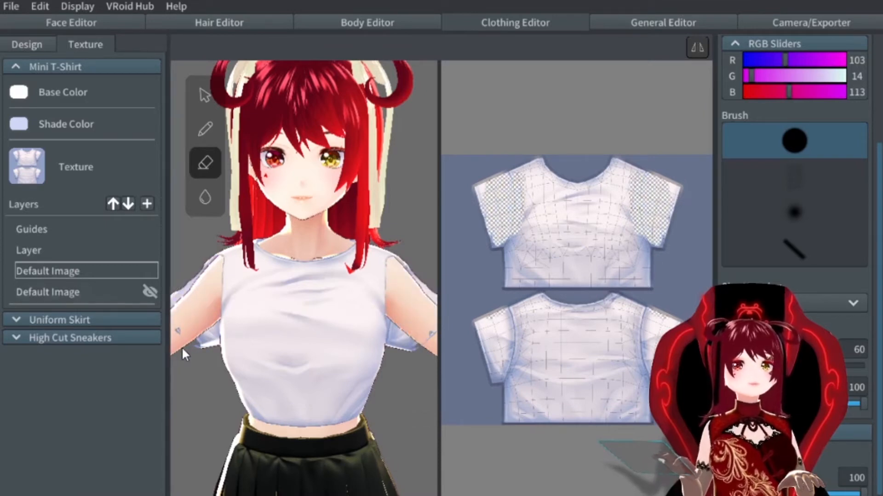
{"action": "mouse_move", "coordinate": [200, 318]}
{"action": "right_mouse_down"}
{"action": "mouse_move", "coordinate": [390, 347]}
{"action": "mouse_move", "coordinate": [232, 284]}
{"action": "right_mouse_up"}
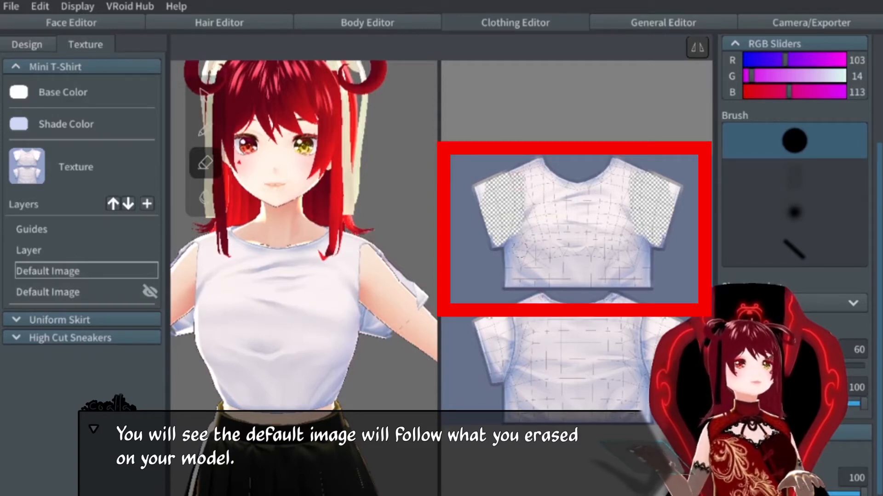
- Try an Eraser stroke on the remaining sleeve while turning the model to its back, and undo it
{"action": "mouse_move", "coordinate": [278, 317]}
{"action": "right_mouse_down"}
{"action": "mouse_move", "coordinate": [366, 308]}
{"action": "mouse_move", "coordinate": [309, 274]}
{"action": "right_mouse_up"}
{"action": "mouse_move", "coordinate": [309, 275]}
{"action": "left_mouse_down"}
{"action": "mouse_move", "coordinate": [347, 311]}
{"action": "mouse_move", "coordinate": [339, 292]}
{"action": "mouse_move", "coordinate": [322, 335]}
{"action": "mouse_move", "coordinate": [358, 360]}
{"action": "left_mouse_up"}
{"action": "middle_click_drag", "start_coordinate": [358, 361], "coordinate": [335, 262]}
{"action": "key", "text": "ctrl+z"}
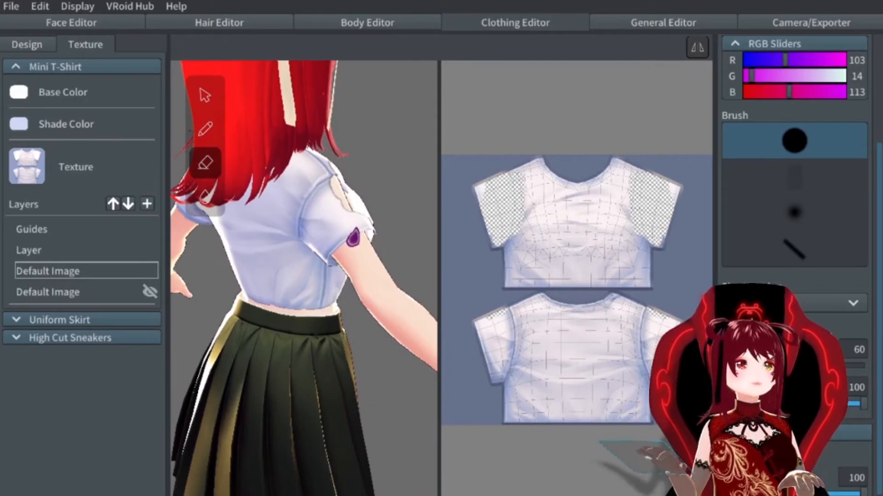
- Erase the remaining back sleeve area on the T-shirt's texture image with the mirrored Eraser
{"action": "middle_click_drag", "start_coordinate": [319, 196], "coordinate": [318, 230]}
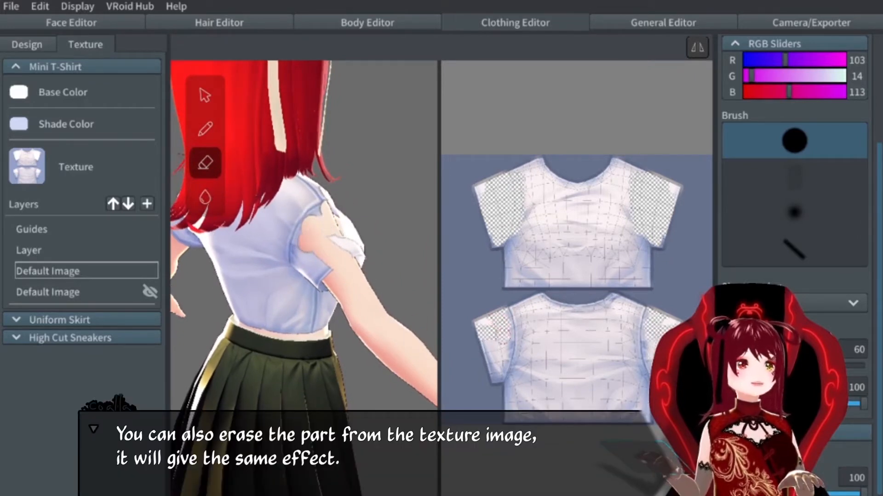
{"action": "mouse_move", "coordinate": [502, 344]}
{"action": "left_mouse_down"}
{"action": "mouse_move", "coordinate": [498, 372]}
{"action": "mouse_move", "coordinate": [481, 318]}
{"action": "left_mouse_up"}
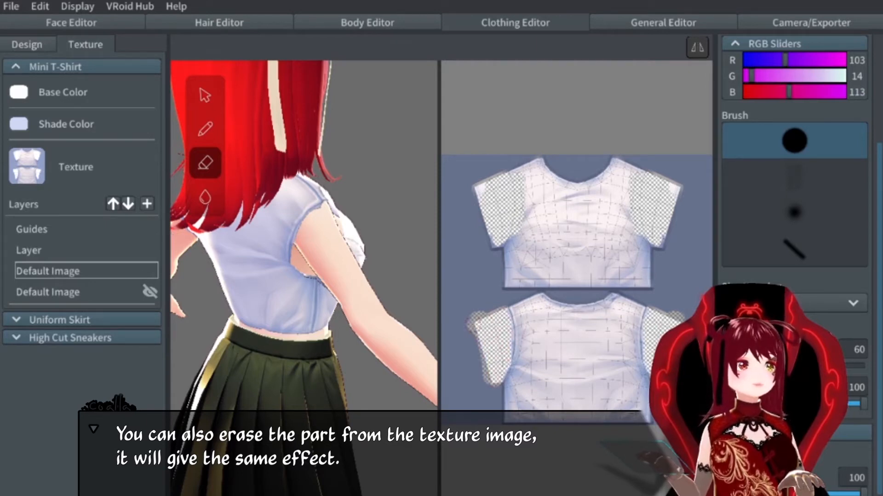
- Examine the erased sleeves and armholes from the side, close up and from the front
{"action": "right_click_drag", "start_coordinate": [384, 301], "coordinate": [230, 372]}
{"action": "right_click_drag", "start_coordinate": [414, 322], "coordinate": [311, 270]}
{"action": "scroll", "coordinate": [311, 269], "scroll_direction": "up", "scroll_amount": 3}
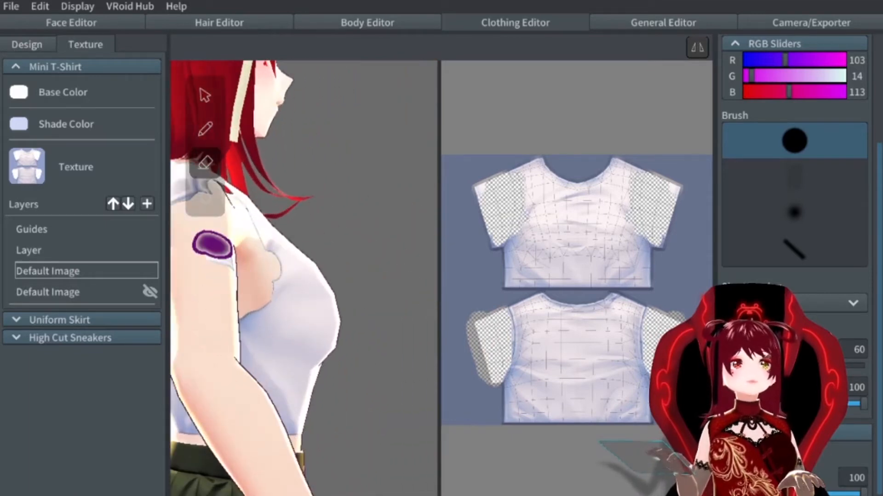
{"action": "middle_click_drag", "start_coordinate": [295, 341], "coordinate": [444, 276]}
{"action": "mouse_move", "coordinate": [434, 272]}
{"action": "right_mouse_down"}
{"action": "mouse_move", "coordinate": [329, 262]}
{"action": "mouse_move", "coordinate": [374, 356]}
{"action": "mouse_move", "coordinate": [311, 358]}
{"action": "right_mouse_up"}
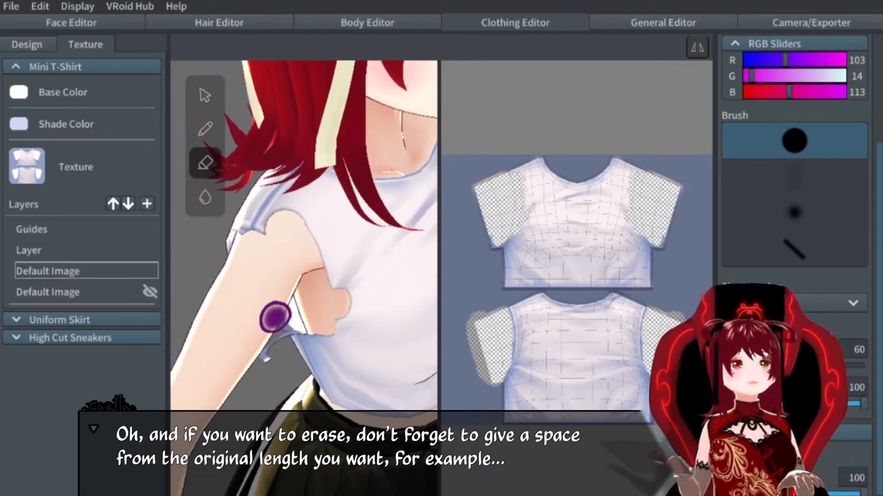
{"action": "middle_click_drag", "start_coordinate": [257, 306], "coordinate": [187, 276]}
{"action": "key", "text": "ctrl+z"}
{"action": "middle_click_drag", "start_coordinate": [315, 307], "coordinate": [315, 298]}
{"action": "right_click_drag", "start_coordinate": [314, 298], "coordinate": [250, 272]}
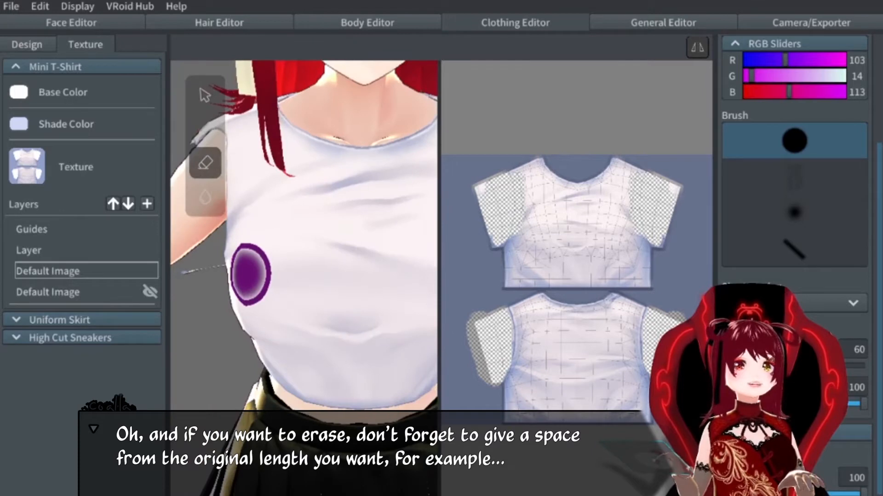
{"action": "scroll", "coordinate": [299, 279], "scroll_direction": "down", "scroll_amount": 3}
{"action": "scroll", "coordinate": [336, 290], "scroll_direction": "up", "scroll_amount": 3}
{"action": "mouse_move", "coordinate": [335, 289]}
{"action": "right_mouse_down"}
{"action": "mouse_move", "coordinate": [270, 268]}
{"action": "mouse_move", "coordinate": [314, 216]}
{"action": "mouse_move", "coordinate": [271, 218]}
{"action": "mouse_move", "coordinate": [222, 253]}
{"action": "mouse_move", "coordinate": [325, 234]}
{"action": "right_mouse_up"}
{"action": "scroll", "coordinate": [353, 191], "scroll_direction": "up", "scroll_amount": 3}
{"action": "middle_click_drag", "start_coordinate": [325, 235], "coordinate": [282, 174]}
{"action": "scroll", "coordinate": [282, 174], "scroll_direction": "down", "scroll_amount": 5}
{"action": "right_click_drag", "start_coordinate": [282, 174], "coordinate": [347, 317]}
{"action": "middle_click_drag", "start_coordinate": [346, 318], "coordinate": [349, 351]}
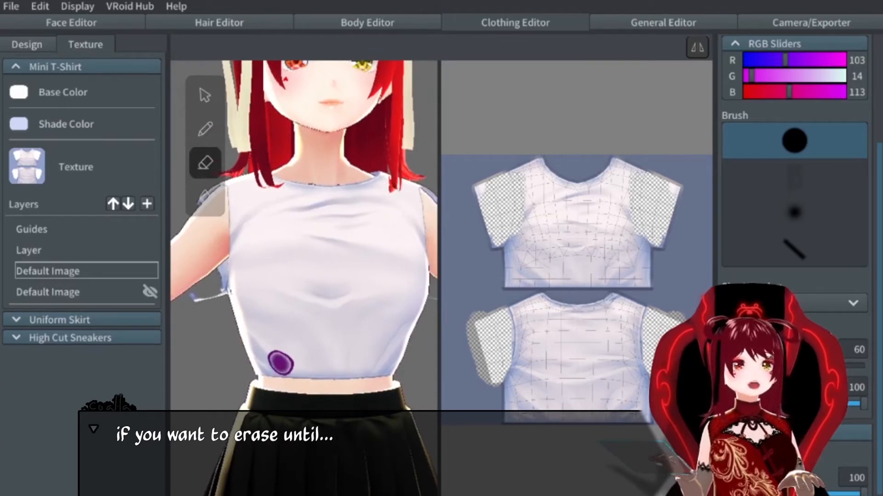
- Paint a mirrored purple #6A3371 guide band across the shirt's lower front on the separate Layer
{"action": "left_click", "coordinate": [213, 125]}
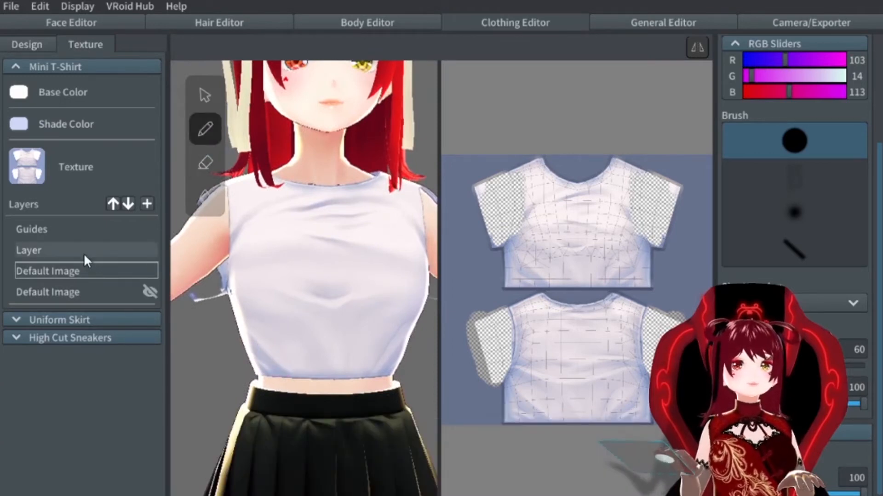
{"action": "left_click", "coordinate": [83, 251]}
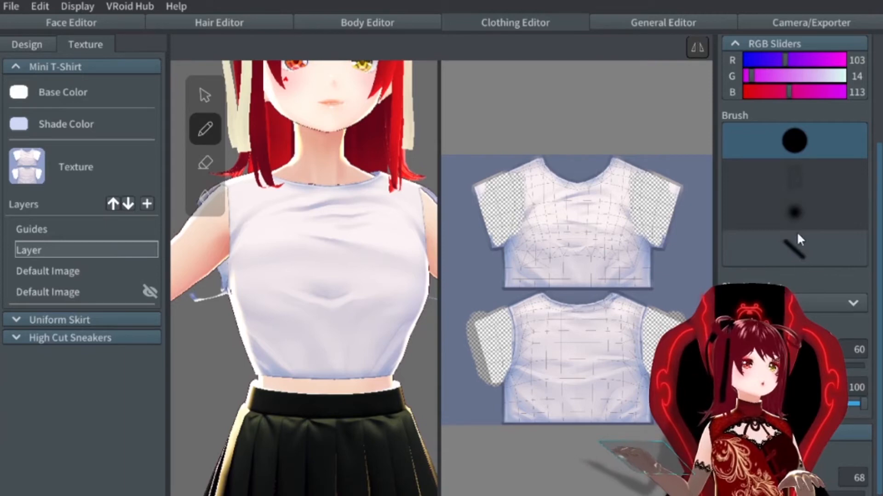
{"action": "scroll", "coordinate": [770, 87], "scroll_direction": "up", "scroll_amount": 3}
{"action": "left_click", "coordinate": [788, 146]}
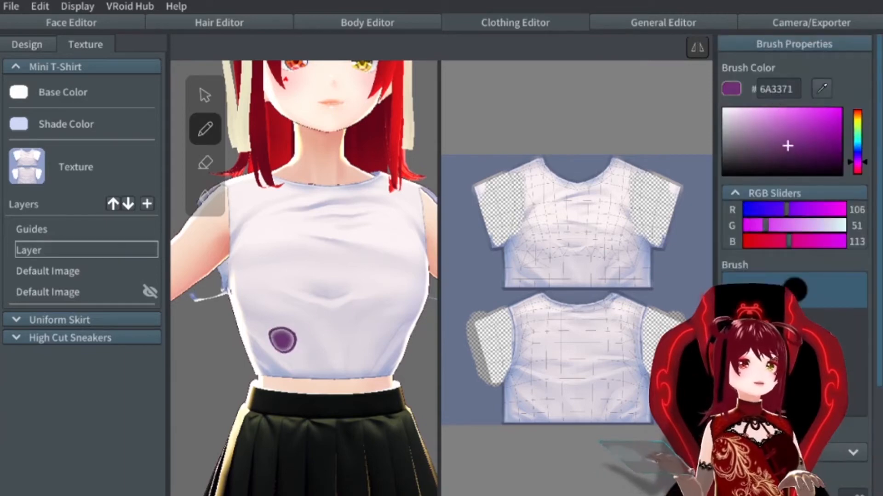
{"action": "left_click_drag", "start_coordinate": [247, 348], "coordinate": [384, 344]}
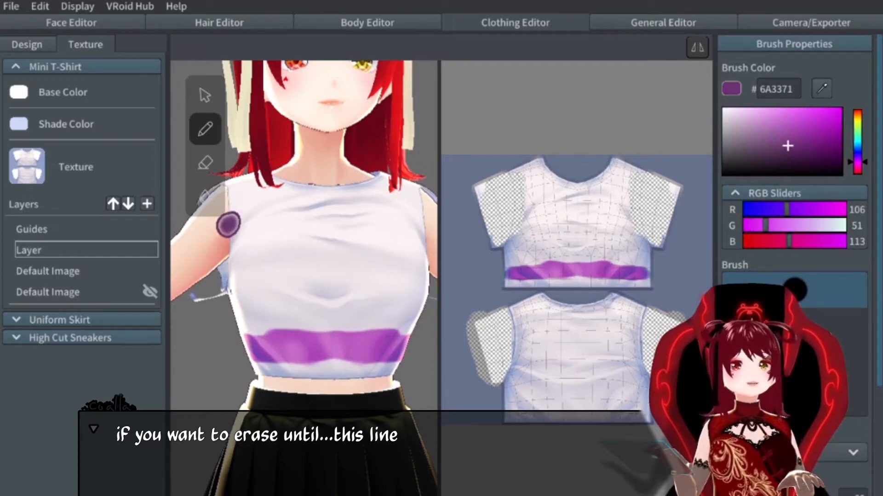
- Erase the front hem below the purple band on the upper Default Image layer, leaving a small margin
{"action": "left_click", "coordinate": [201, 161]}
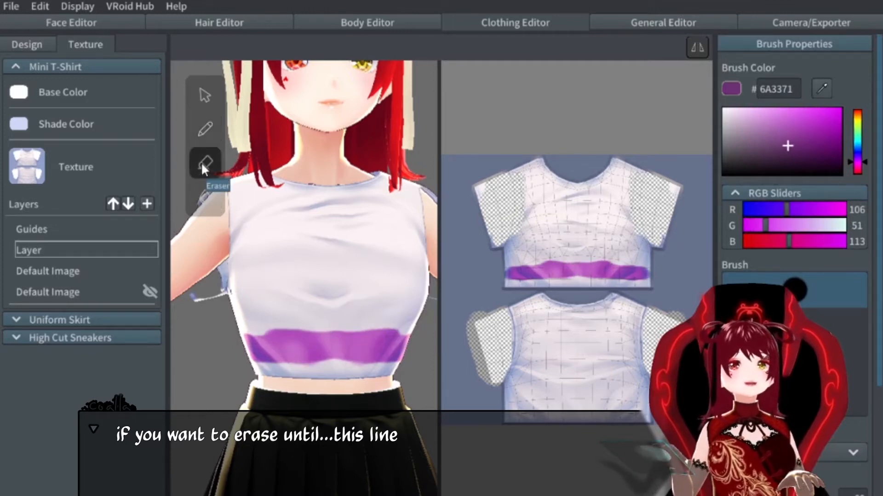
{"action": "left_click", "coordinate": [78, 273]}
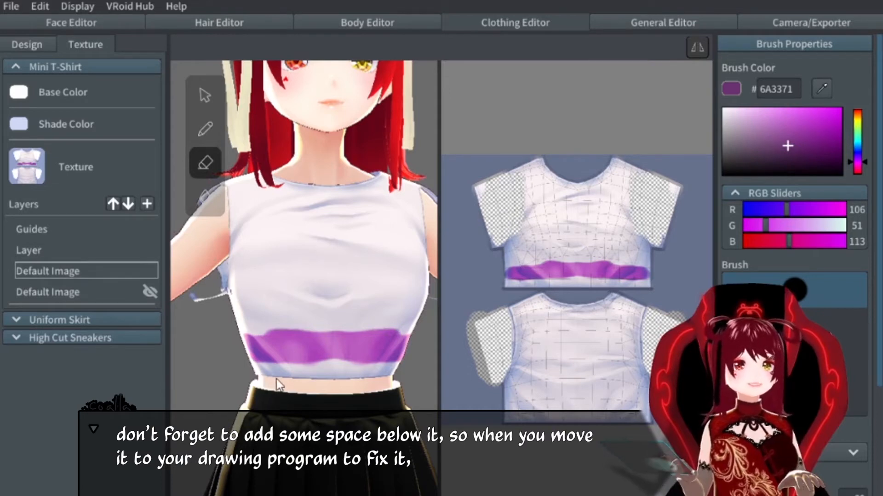
{"action": "mouse_move", "coordinate": [273, 371]}
{"action": "left_mouse_down"}
{"action": "mouse_move", "coordinate": [388, 372]}
{"action": "mouse_move", "coordinate": [337, 381]}
{"action": "left_mouse_up"}
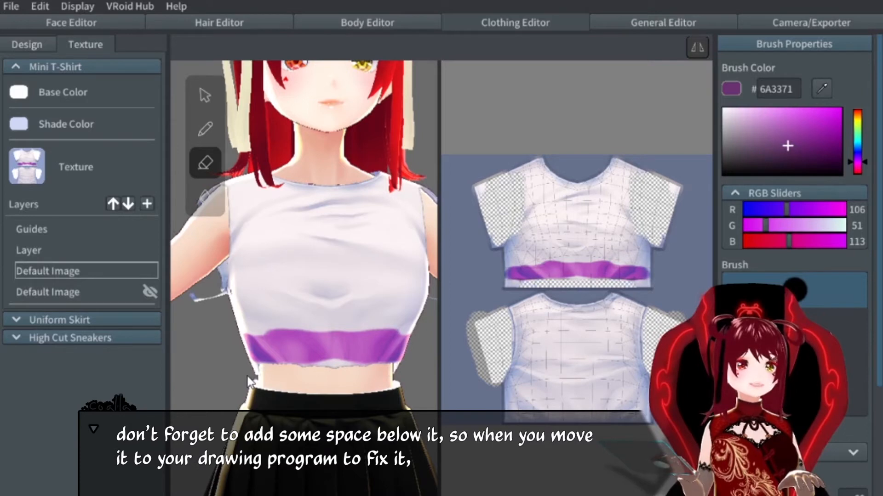
- Check the spare margin under the purple band and undo the guide band and hem erasure
{"action": "mouse_move", "coordinate": [296, 355]}
{"action": "middle_mouse_down"}
{"action": "mouse_move", "coordinate": [301, 279]}
{"action": "mouse_move", "coordinate": [277, 234]}
{"action": "middle_mouse_up"}
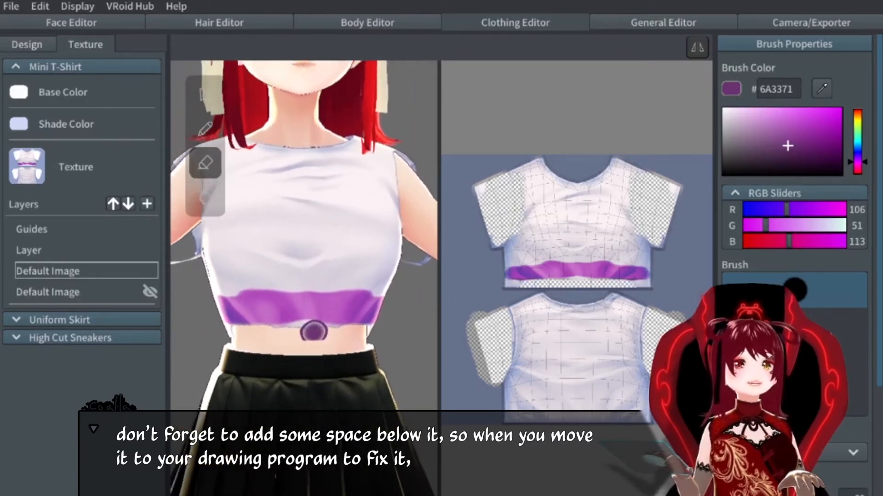
{"action": "scroll", "coordinate": [276, 312], "scroll_direction": "up", "scroll_amount": 5}
{"action": "scroll", "coordinate": [335, 317], "scroll_direction": "down", "scroll_amount": 5}
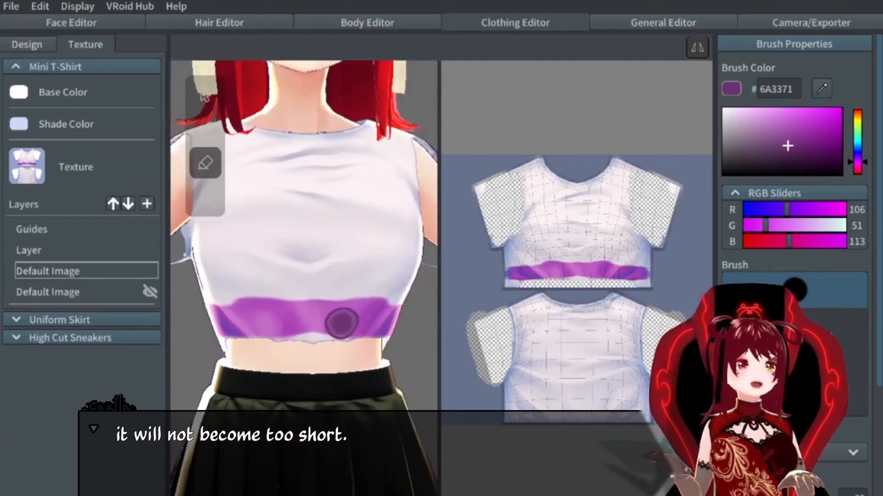
{"action": "scroll", "coordinate": [288, 302], "scroll_direction": "up", "scroll_amount": 5}
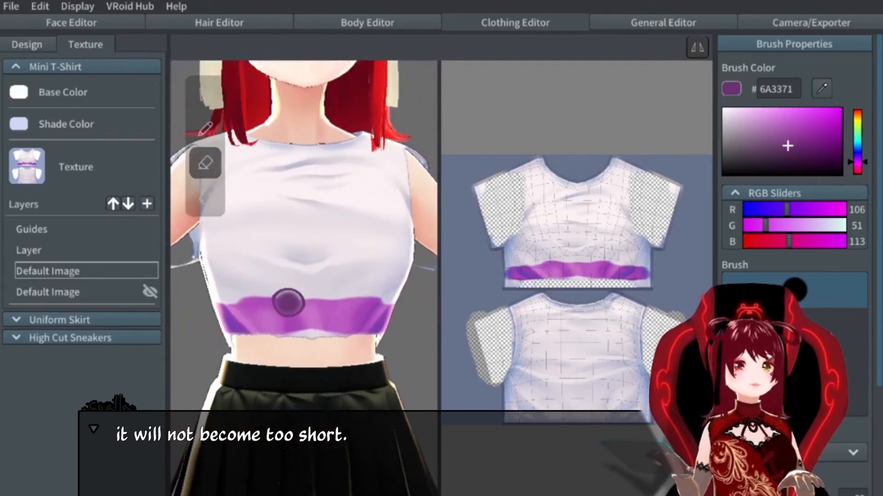
{"action": "scroll", "coordinate": [236, 257], "scroll_direction": "down", "scroll_amount": 2}
{"action": "key", "text": "ctrl+z"}
- Erase the shirt's back on the upper Default Image layer, leaving a strip at the neckline and narrow side edges
{"action": "mouse_move", "coordinate": [216, 193]}
{"action": "right_mouse_down"}
{"action": "mouse_move", "coordinate": [249, 293]}
{"action": "mouse_move", "coordinate": [247, 286]}
{"action": "mouse_move", "coordinate": [390, 213]}
{"action": "mouse_move", "coordinate": [230, 294]}
{"action": "mouse_move", "coordinate": [285, 330]}
{"action": "mouse_move", "coordinate": [272, 359]}
{"action": "mouse_move", "coordinate": [264, 234]}
{"action": "mouse_move", "coordinate": [307, 282]}
{"action": "mouse_move", "coordinate": [290, 294]}
{"action": "right_mouse_up"}
{"action": "right_click_drag", "start_coordinate": [355, 324], "coordinate": [233, 348]}
{"action": "mouse_move", "coordinate": [281, 288]}
{"action": "right_mouse_down"}
{"action": "mouse_move", "coordinate": [202, 278]}
{"action": "mouse_move", "coordinate": [318, 287]}
{"action": "mouse_move", "coordinate": [333, 303]}
{"action": "mouse_move", "coordinate": [174, 183]}
{"action": "right_mouse_up"}
{"action": "right_click_drag", "start_coordinate": [335, 256], "coordinate": [301, 272]}
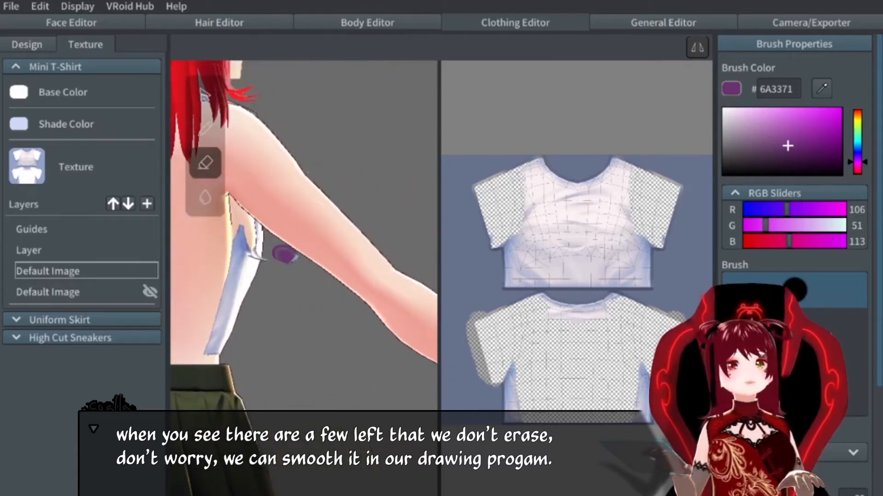
- Inspect the leftover fabric fragments around the arms and sides of the model
{"action": "mouse_move", "coordinate": [217, 305]}
{"action": "right_mouse_down"}
{"action": "mouse_move", "coordinate": [267, 308]}
{"action": "mouse_move", "coordinate": [330, 329]}
{"action": "right_mouse_up"}
{"action": "scroll", "coordinate": [331, 329], "scroll_direction": "up", "scroll_amount": 3}
{"action": "scroll", "coordinate": [289, 352], "scroll_direction": "down", "scroll_amount": 5}
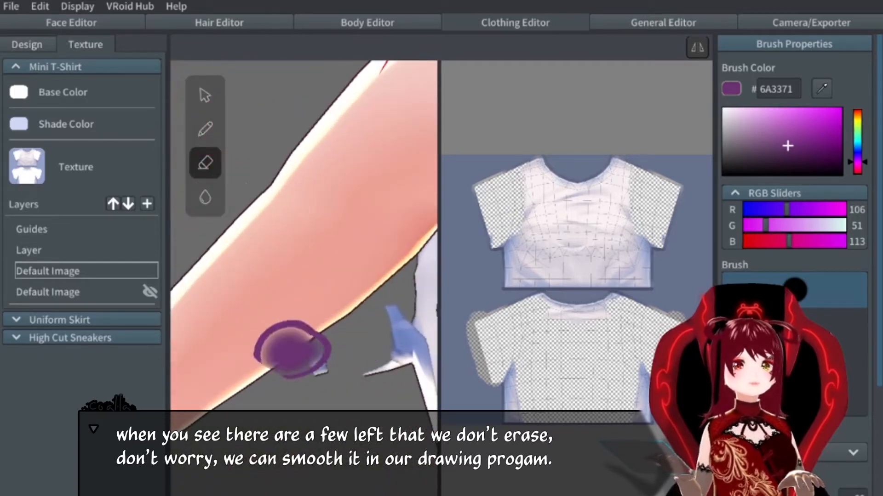
{"action": "right_click_drag", "start_coordinate": [288, 346], "coordinate": [333, 311]}
{"action": "scroll", "coordinate": [360, 270], "scroll_direction": "up", "scroll_amount": 3}
{"action": "middle_click_drag", "start_coordinate": [285, 216], "coordinate": [375, 266]}
{"action": "right_click_drag", "start_coordinate": [374, 266], "coordinate": [346, 331]}
{"action": "scroll", "coordinate": [333, 304], "scroll_direction": "down", "scroll_amount": 3}
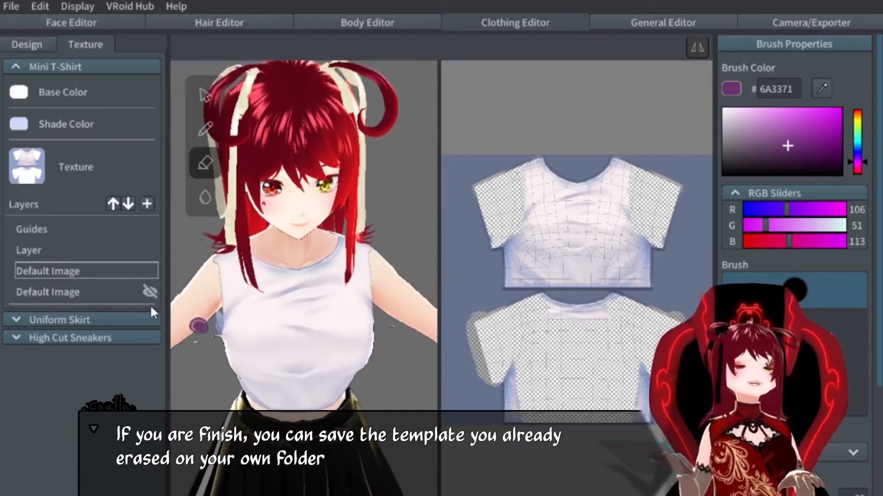
- Export the erased upper Default Image layer as mini T-shirt_tank top.png
{"action": "right_click", "coordinate": [52, 276]}
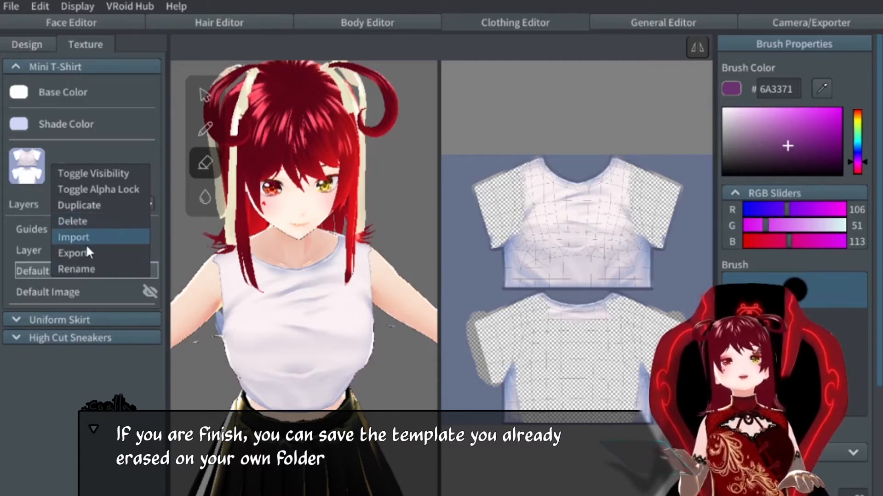
{"action": "left_click", "coordinate": [98, 256]}
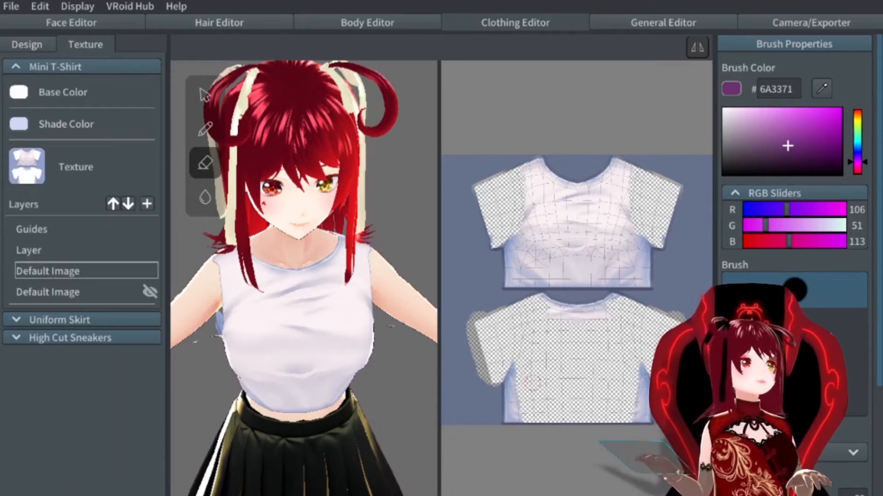
{"action": "mouse_move", "coordinate": [321, 288]}
{"action": "middle_mouse_down"}
{"action": "mouse_move", "coordinate": [289, 277]}
{"action": "mouse_move", "coordinate": [319, 250]}
{"action": "middle_mouse_up"}
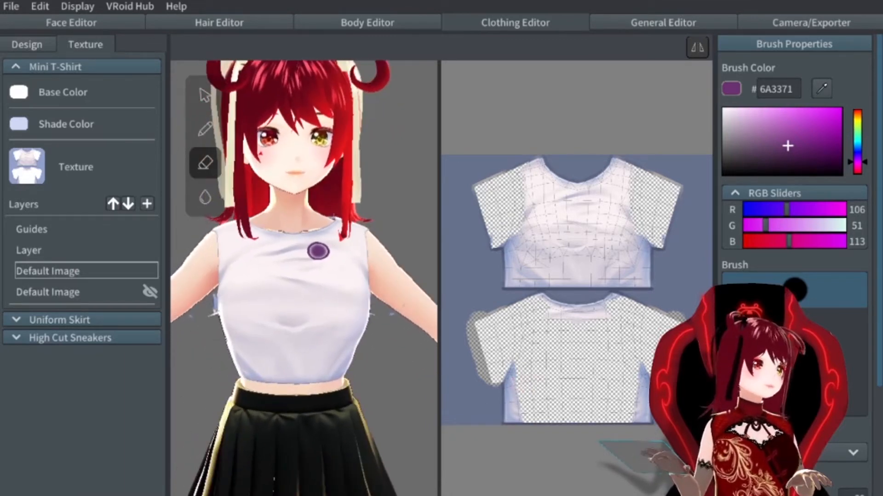
{"action": "right_click_drag", "start_coordinate": [286, 343], "coordinate": [234, 406]}
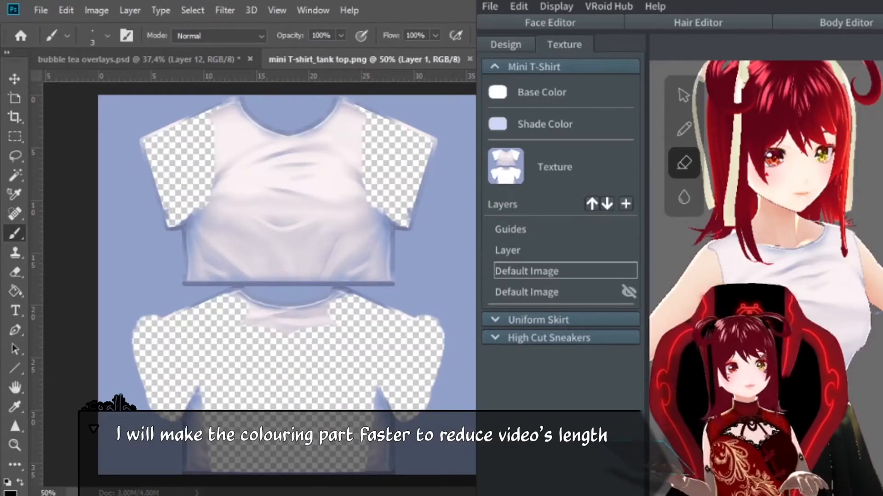
- Switch to Photoshop and duplicate Layer 1 of mini T-shirt_tank top.png
{"action": "middle_click_drag", "start_coordinate": [763, 368], "coordinate": [770, 178]}
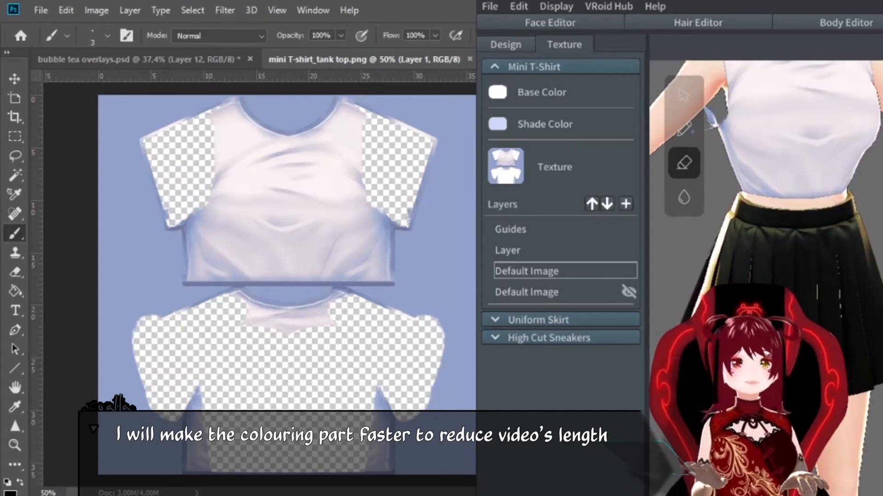
{"action": "key", "text": "ctrl+j"}
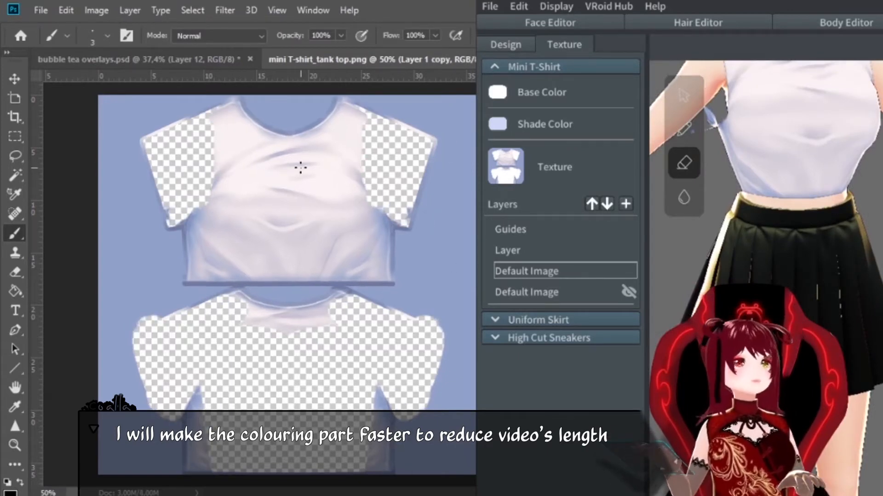
- Try outlining the shirt's front with the Brush and filling it with the Paint Bucket, and undo it
{"action": "left_click_drag", "start_coordinate": [222, 122], "coordinate": [194, 234]}
{"action": "mouse_move", "coordinate": [194, 235]}
{"action": "left_mouse_down"}
{"action": "mouse_move", "coordinate": [190, 271]}
{"action": "mouse_move", "coordinate": [380, 272]}
{"action": "left_mouse_up"}
{"action": "mouse_move", "coordinate": [380, 272]}
{"action": "left_mouse_down"}
{"action": "mouse_move", "coordinate": [363, 121]}
{"action": "mouse_move", "coordinate": [230, 121]}
{"action": "mouse_move", "coordinate": [239, 104]}
{"action": "mouse_move", "coordinate": [345, 111]}
{"action": "left_mouse_up"}
{"action": "key", "text": "g"}
{"action": "left_click", "coordinate": [288, 218]}
{"action": "key", "text": "ctrl+z"}
{"action": "key", "text": "ctrl+z"}
{"action": "key", "text": "ctrl+z"}
{"action": "key", "text": "ctrl+z"}
{"action": "key", "text": "ctrl+z"}
{"action": "key", "text": "ctrl+z"}
- Outline the shirt's front in pink on Layer 2 with the Brush at size 86 and fill it
{"action": "key", "text": "b"}
{"action": "mouse_move", "coordinate": [211, 119]}
{"action": "left_mouse_down"}
{"action": "mouse_move", "coordinate": [192, 243]}
{"action": "mouse_move", "coordinate": [359, 112]}
{"action": "left_mouse_up"}
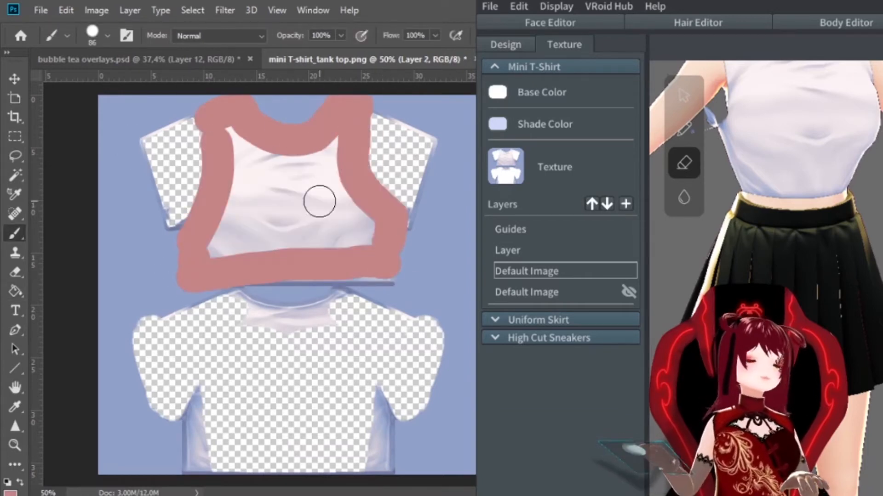
{"action": "key", "text": "g"}
{"action": "left_click", "coordinate": [319, 200]}
- Try darkening the front's fill to near-black with Hue/Saturation, and refill it with pink
{"action": "key", "text": "ctrl+u"}
{"action": "key", "text": "Escape"}
{"action": "key", "text": "ctrl+u"}
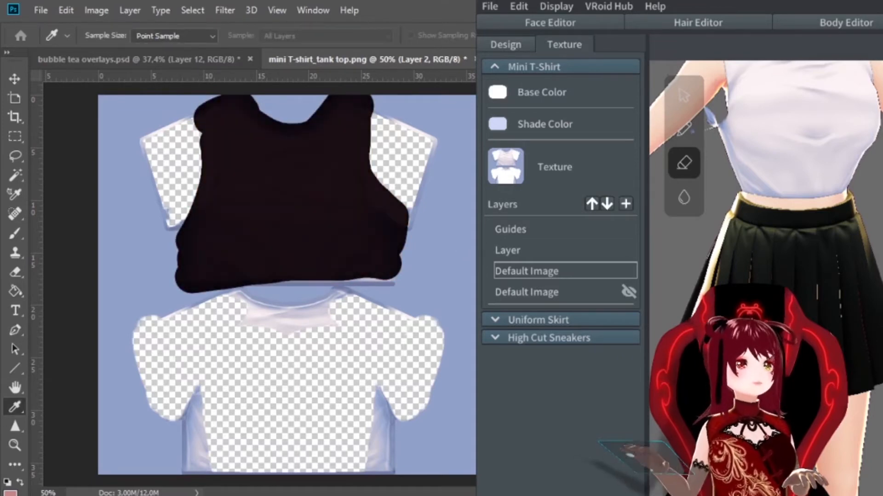
{"action": "key", "text": "Return"}
{"action": "scroll", "coordinate": [294, 172], "scroll_direction": "up", "scroll_amount": 2, "text": "alt"}
{"action": "left_click", "coordinate": [294, 173]}
{"action": "key", "text": "b"}
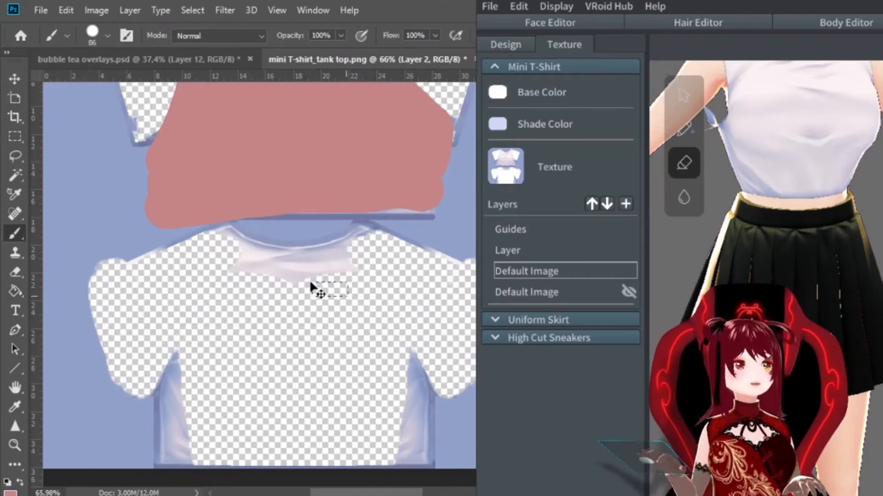
- Trim the back neckline strip symmetrically on Layer 1 copy with the Eraser at size 18
{"action": "scroll", "coordinate": [311, 288], "scroll_direction": "down", "scroll_amount": 3, "text": "alt"}
{"action": "key", "text": "g"}
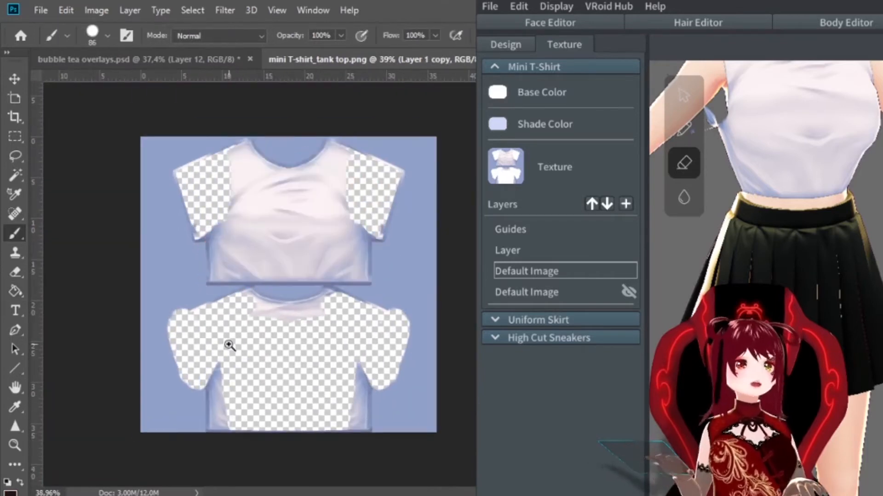
{"action": "scroll", "coordinate": [242, 347], "scroll_direction": "up", "scroll_amount": 5, "text": "alt"}
{"action": "key", "text": "e"}
{"action": "scroll", "coordinate": [198, 272], "scroll_direction": "up", "scroll_amount": 3, "text": "alt"}
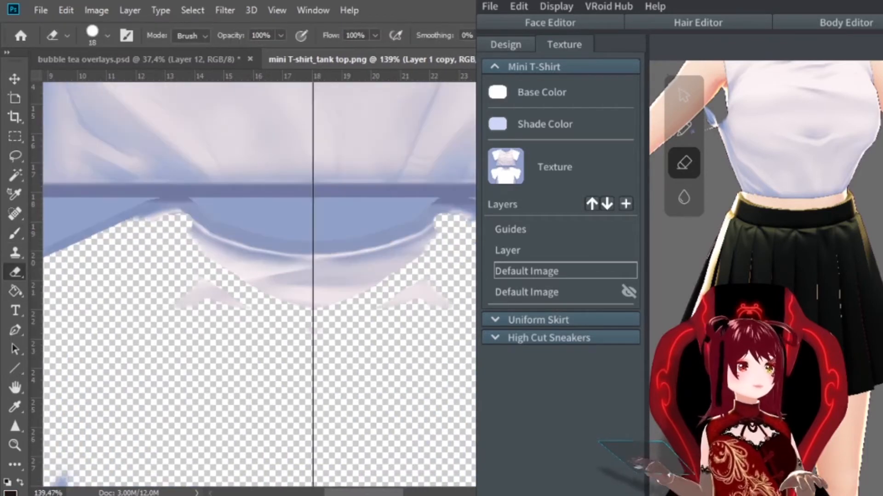
- Fill the transparent back area with black and erase the remaining back neckline strip symmetrically
{"action": "key", "text": "g"}
{"action": "left_click", "coordinate": [193, 359]}
{"action": "key", "text": "e"}
{"action": "left_click_drag", "start_coordinate": [193, 224], "coordinate": [313, 278]}
{"action": "mouse_move", "coordinate": [377, 294]}
{"action": "left_mouse_down"}
{"action": "mouse_move", "coordinate": [436, 316]}
{"action": "mouse_move", "coordinate": [315, 329]}
{"action": "left_mouse_up"}
{"action": "key", "text": "bracketright"}
{"action": "scroll", "coordinate": [193, 178], "scroll_direction": "down", "scroll_amount": 1}
{"action": "scroll", "coordinate": [239, 276], "scroll_direction": "down", "scroll_amount": 5, "text": "alt"}
{"action": "scroll", "coordinate": [269, 322], "scroll_direction": "up", "scroll_amount": 4, "text": "alt"}
{"action": "left_click_drag", "start_coordinate": [294, 298], "coordinate": [382, 271]}
- Erase the leftover fabric along the back's shoulders and side edges with the symmetrical Eraser at size 28
{"action": "scroll", "coordinate": [390, 306], "scroll_direction": "down", "scroll_amount": 5}
{"action": "mouse_move", "coordinate": [121, 248]}
{"action": "left_mouse_down"}
{"action": "mouse_move", "coordinate": [131, 419]}
{"action": "mouse_move", "coordinate": [294, 428]}
{"action": "left_mouse_up"}
{"action": "left_click_drag", "start_coordinate": [148, 278], "coordinate": [231, 363]}
{"action": "left_click_drag", "start_coordinate": [135, 225], "coordinate": [148, 308]}
{"action": "scroll", "coordinate": [119, 294], "scroll_direction": "down", "scroll_amount": 4, "text": "alt"}
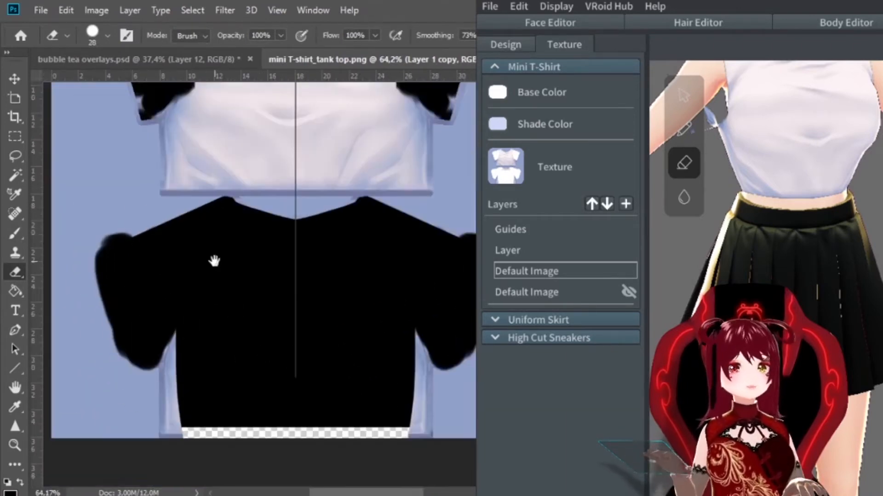
- Clean up the inner and lower edges of the front sleeves on Layer 1 copy with the Eraser
{"action": "scroll", "coordinate": [234, 311], "scroll_direction": "up", "scroll_amount": 5}
{"action": "scroll", "coordinate": [206, 221], "scroll_direction": "up", "scroll_amount": 7, "text": "alt"}
{"action": "left_click_drag", "start_coordinate": [249, 290], "coordinate": [136, 339]}
{"action": "scroll", "coordinate": [175, 276], "scroll_direction": "down", "scroll_amount": 3, "text": "alt"}
{"action": "left_click_drag", "start_coordinate": [170, 256], "coordinate": [124, 321]}
{"action": "scroll", "coordinate": [120, 313], "scroll_direction": "down", "scroll_amount": 1, "text": "alt"}
- Try several curved Eraser strokes along the front armhole and neckline, and undo them
{"action": "left_click_drag", "start_coordinate": [116, 304], "coordinate": [134, 382]}
{"action": "key", "text": "ctrl+z"}
{"action": "left_click_drag", "start_coordinate": [214, 145], "coordinate": [183, 351]}
{"action": "key", "text": "ctrl+z"}
{"action": "mouse_move", "coordinate": [251, 134]}
{"action": "left_mouse_down"}
{"action": "mouse_move", "coordinate": [380, 213]}
{"action": "mouse_move", "coordinate": [361, 239]}
{"action": "left_mouse_up"}
{"action": "key", "text": "ctrl+z"}
{"action": "key", "text": "ctrl+z"}
{"action": "key", "text": "ctrl+z"}
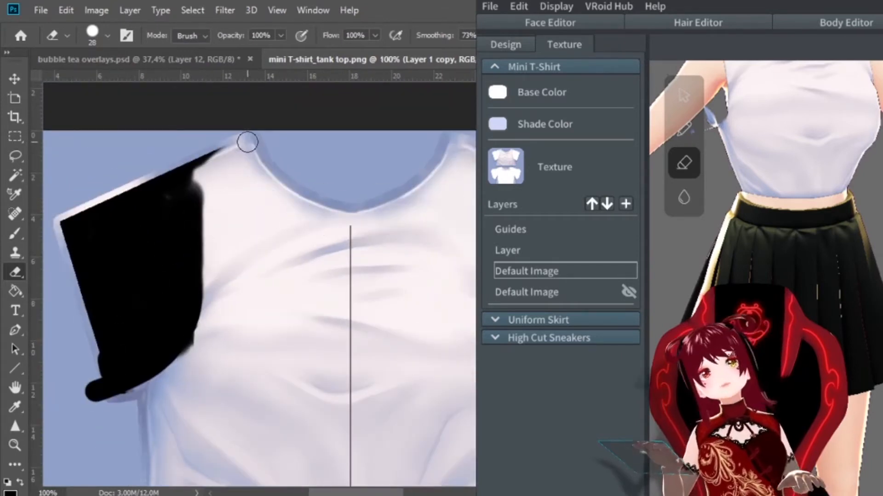
- Cut both front armholes further inward with curved symmetrical Eraser strokes at size 28
{"action": "middle_click_drag", "start_coordinate": [809, 241], "coordinate": [771, 345]}
{"action": "mouse_move", "coordinate": [197, 154]}
{"action": "left_mouse_down"}
{"action": "mouse_move", "coordinate": [206, 331]}
{"action": "mouse_move", "coordinate": [120, 390]}
{"action": "left_mouse_up"}
{"action": "left_click_drag", "start_coordinate": [221, 198], "coordinate": [167, 349]}
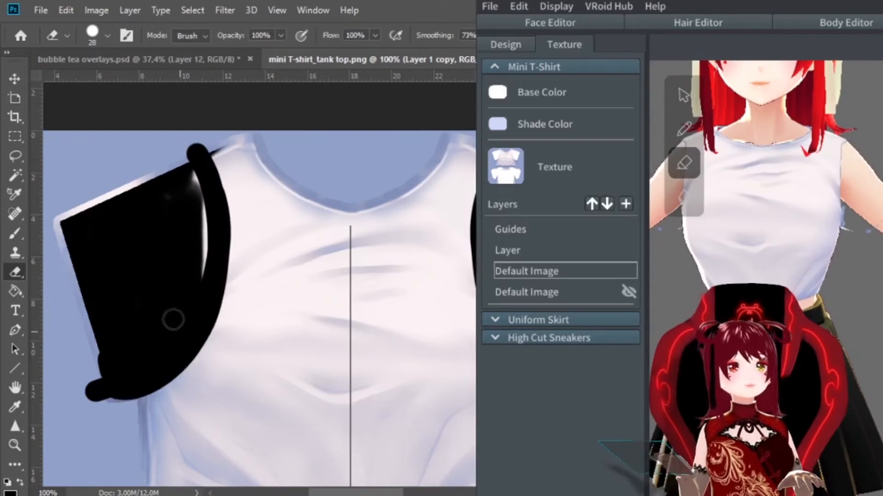
{"action": "left_click_drag", "start_coordinate": [184, 158], "coordinate": [202, 276]}
{"action": "left_click_drag", "start_coordinate": [173, 469], "coordinate": [201, 298]}
- Bring back the dark front fill on Layer 2 and move it one level down in the layer stack
{"action": "left_click_drag", "start_coordinate": [253, 241], "coordinate": [160, 245], "text": "ctrl"}
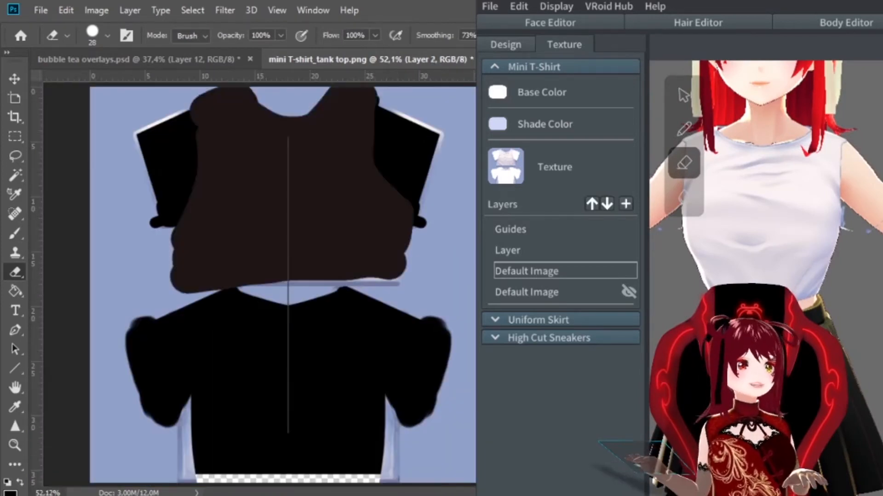
{"action": "key", "text": "ctrl+["}
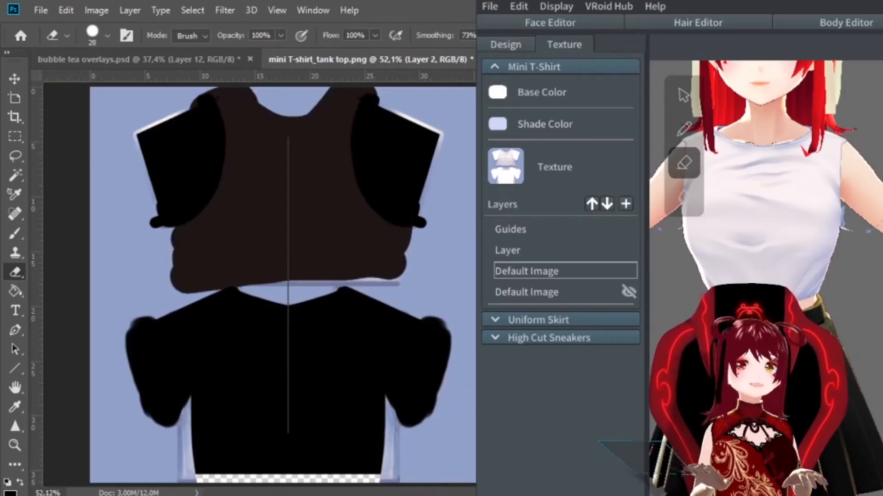
- Duplicate the shirt's shading layer and apply an image adjustment that makes its folds show over the dark front fill
{"action": "key", "text": "ctrl+j"}
{"action": "left_click_drag", "start_coordinate": [292, 147], "coordinate": [344, 302], "text": "ctrl"}
{"action": "left_click", "coordinate": [97, 10]}
{"action": "key", "text": "i"}
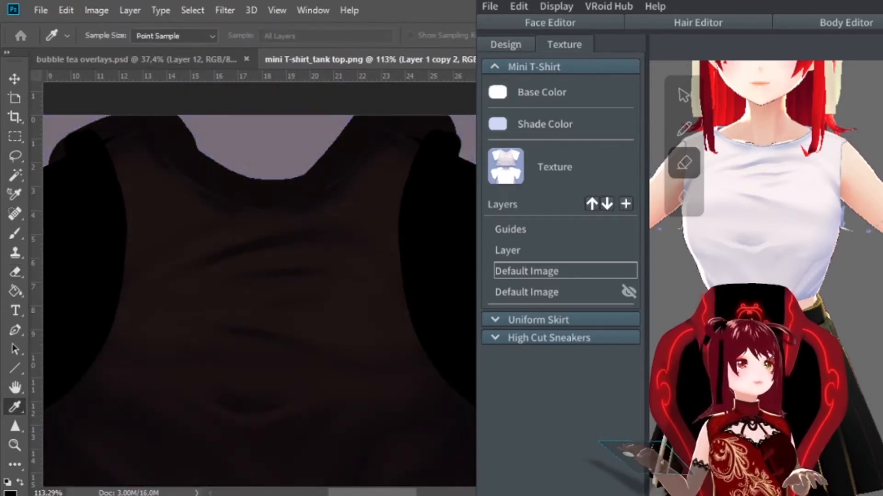
{"action": "key", "text": "Return"}
{"action": "scroll", "coordinate": [316, 271], "scroll_direction": "down", "scroll_amount": 5, "text": "alt"}
{"action": "scroll", "coordinate": [762, 211], "scroll_direction": "up", "scroll_amount": 3}
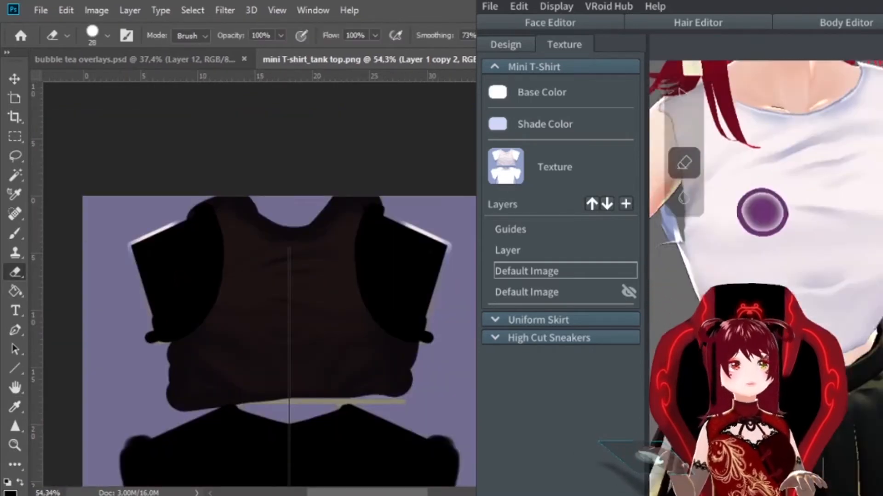
{"action": "right_click_drag", "start_coordinate": [762, 211], "coordinate": [711, 260]}
{"action": "scroll", "coordinate": [712, 260], "scroll_direction": "up", "scroll_amount": 3}
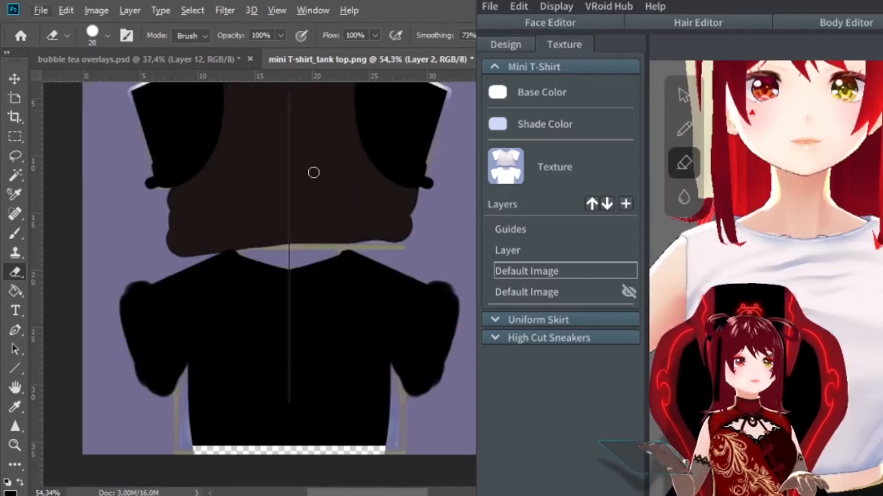
- Sample the dark brown of the front and fill the remaining blue areas around the shirt pieces with it on Layer 2
{"action": "key", "text": "b"}
{"action": "left_click_drag", "start_coordinate": [182, 377], "coordinate": [175, 443]}
{"action": "key", "text": "ctrl+z"}
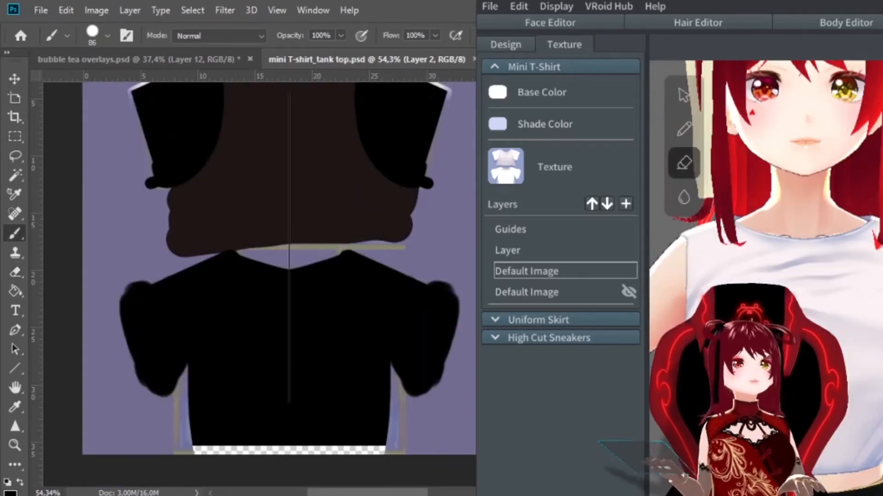
{"action": "left_click", "coordinate": [346, 198], "text": "alt"}
{"action": "left_click_drag", "start_coordinate": [177, 384], "coordinate": [179, 437]}
{"action": "scroll", "coordinate": [230, 359], "scroll_direction": "down", "scroll_amount": 3, "text": "alt"}
{"action": "key", "text": "g"}
{"action": "left_click", "coordinate": [154, 276]}
{"action": "left_click", "coordinate": [276, 294]}
{"action": "key", "text": "b"}
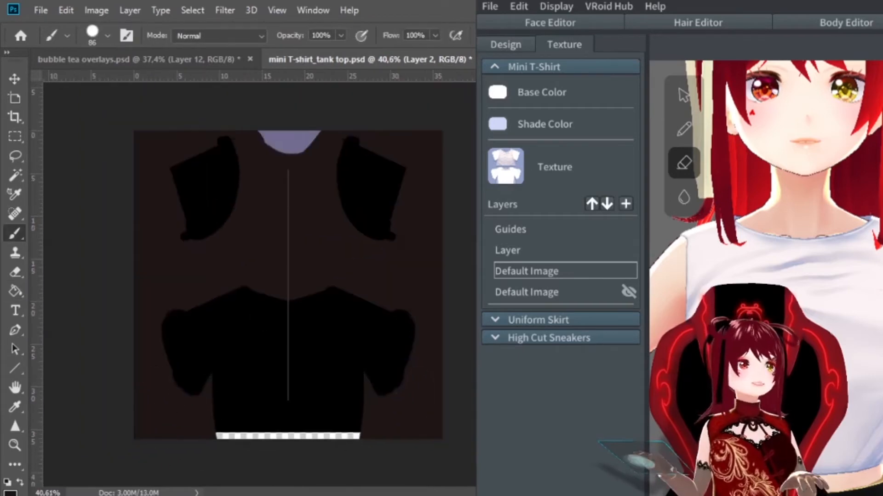
{"action": "scroll", "coordinate": [254, 382], "scroll_direction": "up", "scroll_amount": 1, "text": "alt"}
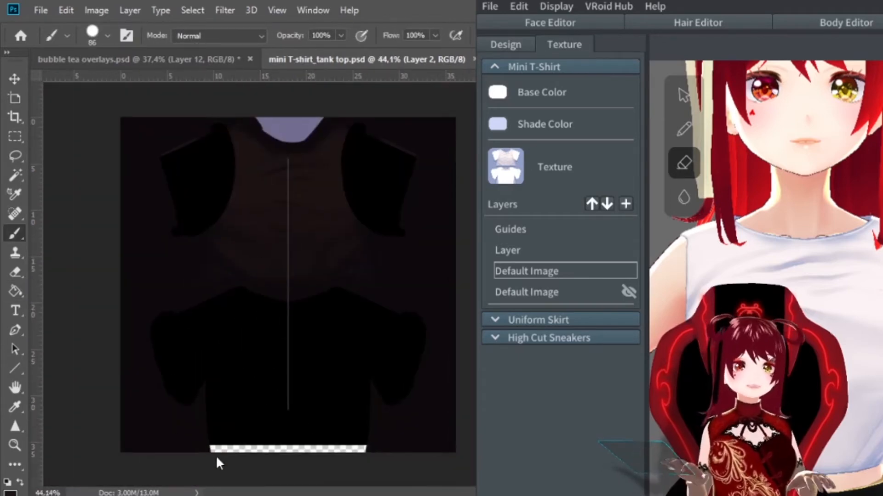
- Save the recoloured texture, import it into the Mini T-Shirt's Default Image layer in VRoid, and turn the model to check its back
{"action": "key", "text": "ctrl+shift+s"}
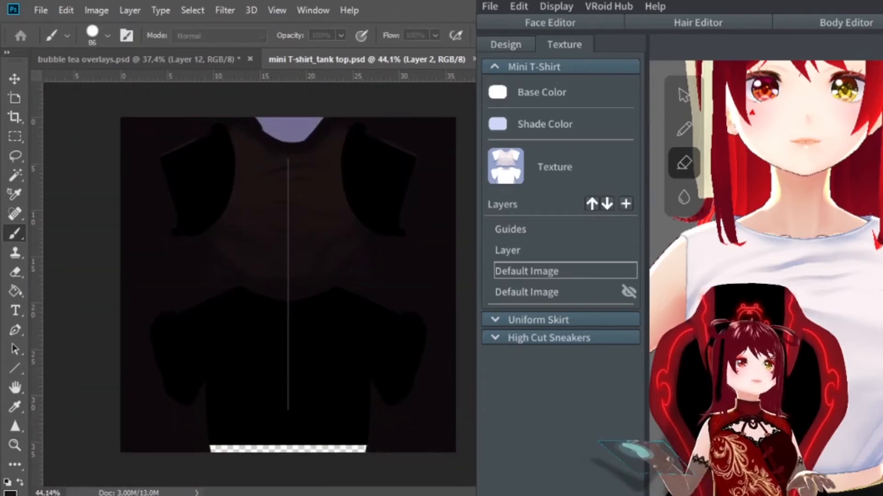
{"action": "left_click", "coordinate": [566, 250]}
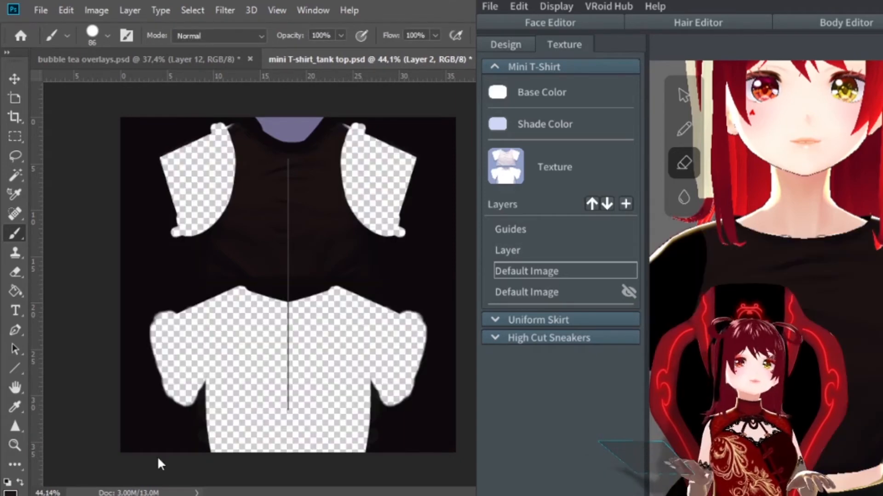
{"action": "key", "text": "ctrl+s"}
{"action": "right_click", "coordinate": [558, 271]}
{"action": "left_click", "coordinate": [589, 238]}
{"action": "right_click_drag", "start_coordinate": [667, 277], "coordinate": [721, 281]}
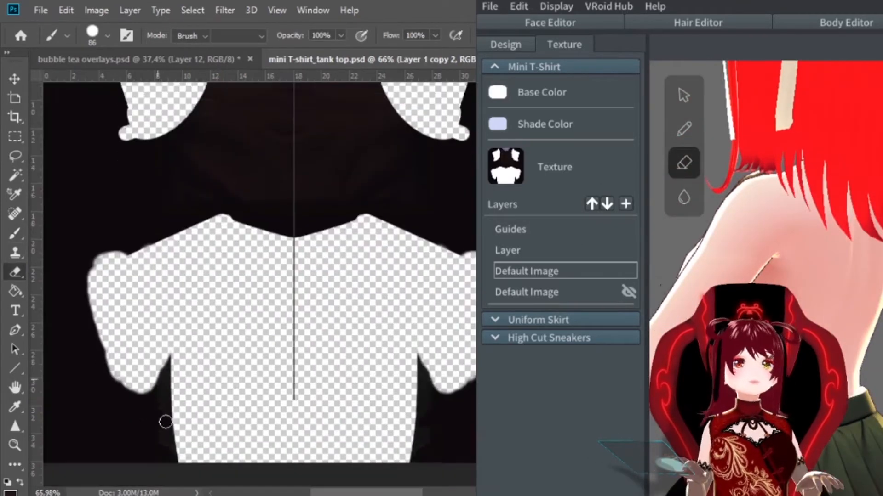
- Trim the leftover corners below the back sleeves and paint white criss-cross lacing across the lower back on Layer 4
{"action": "left_click_drag", "start_coordinate": [164, 410], "coordinate": [164, 361]}
{"action": "key", "text": "ctrl+z"}
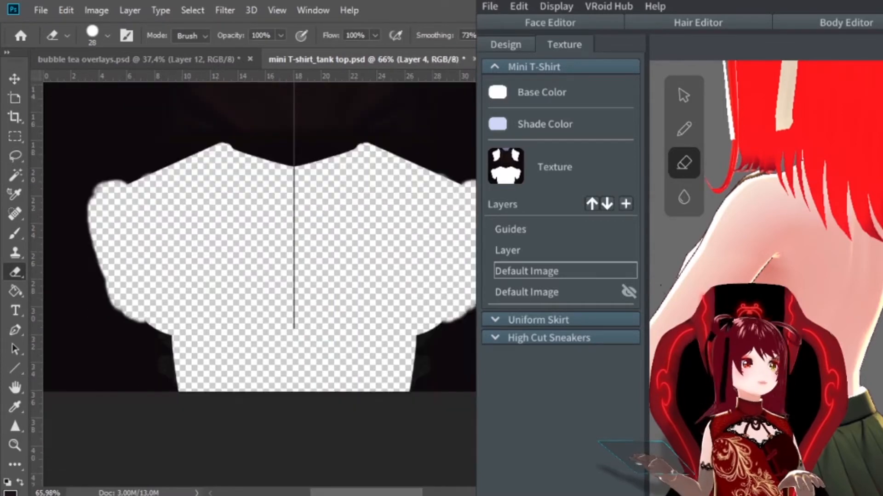
{"action": "key", "text": "b"}
{"action": "scroll", "coordinate": [229, 359], "scroll_direction": "up", "scroll_amount": 2, "text": "alt"}
{"action": "left_click_drag", "start_coordinate": [457, 365], "coordinate": [165, 402]}
{"action": "scroll", "coordinate": [291, 374], "scroll_direction": "down", "scroll_amount": 2, "text": "alt"}
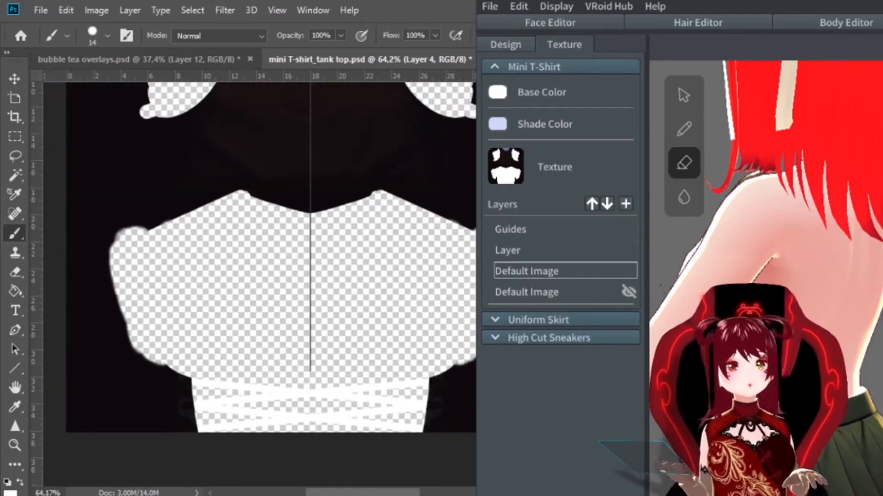
- Paint symmetrical white straps from the back shoulders down to the lacing at brush size 14, undoing unwanted strokes
{"action": "left_click_drag", "start_coordinate": [234, 197], "coordinate": [213, 382]}
{"action": "key", "text": "ctrl+z"}
{"action": "mouse_move", "coordinate": [239, 193]}
{"action": "left_mouse_down"}
{"action": "mouse_move", "coordinate": [296, 394]}
{"action": "mouse_move", "coordinate": [187, 390]}
{"action": "mouse_move", "coordinate": [242, 193]}
{"action": "left_mouse_up"}
{"action": "key", "text": "ctrl+z"}
{"action": "key", "text": "ctrl+z"}
{"action": "mouse_move", "coordinate": [237, 365]}
{"action": "left_mouse_down"}
{"action": "mouse_move", "coordinate": [311, 389]}
{"action": "mouse_move", "coordinate": [222, 390]}
{"action": "mouse_move", "coordinate": [305, 386]}
{"action": "left_mouse_up"}
{"action": "key", "text": "ctrl+z"}
{"action": "key", "text": "ctrl+shift+alt+n"}
{"action": "key", "text": "ctrl+z"}
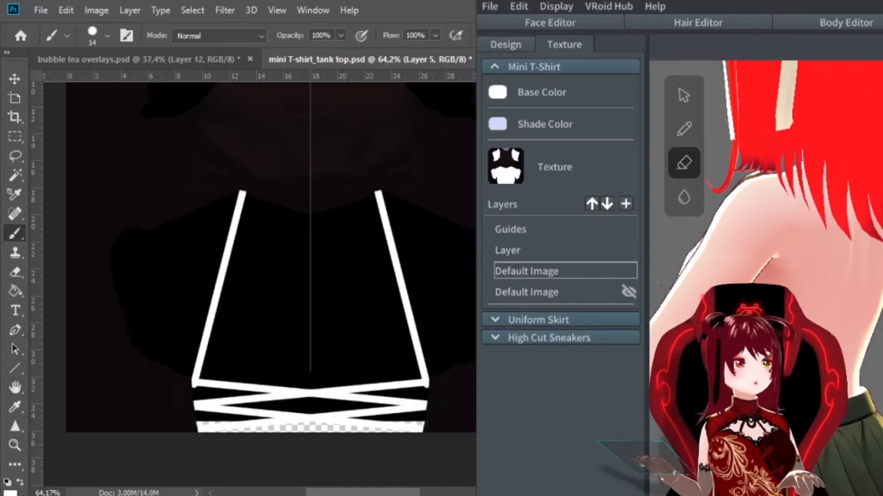
- Paint a symmetrical white bow with two hanging tails at the centre of the waist lacing on Layer 5
{"action": "mouse_move", "coordinate": [312, 389]}
{"action": "left_mouse_down", "text": "ctrl"}
{"action": "mouse_move", "coordinate": [278, 256]}
{"action": "mouse_move", "coordinate": [193, 239]}
{"action": "left_mouse_up", "text": "ctrl"}
{"action": "left_click_drag", "start_coordinate": [311, 359], "coordinate": [246, 333]}
{"action": "key", "text": "ctrl+z"}
{"action": "mouse_move", "coordinate": [139, 357]}
{"action": "left_mouse_down"}
{"action": "mouse_move", "coordinate": [317, 356]}
{"action": "mouse_move", "coordinate": [288, 420]}
{"action": "left_mouse_up"}
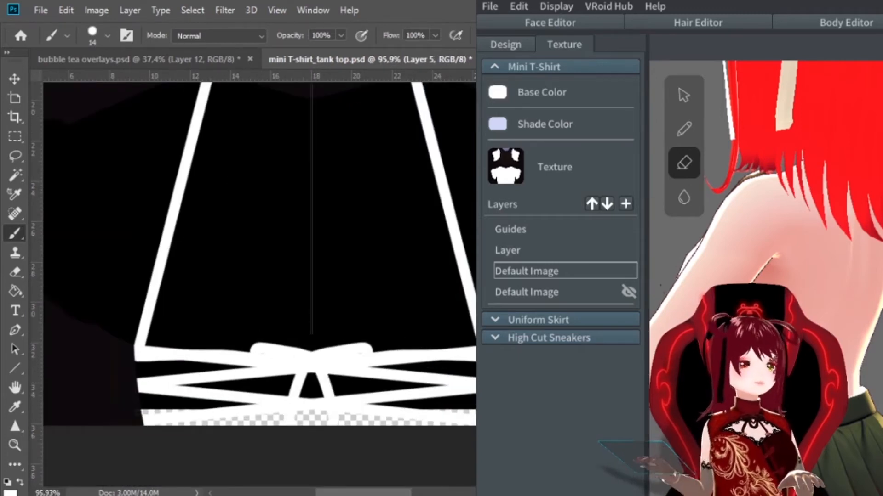
- Erase the insides of the bow's loops and trim its edges against the lacing with the Eraser at size 9
{"action": "key", "text": "space"}
{"action": "key", "text": "e"}
{"action": "left_click_drag", "start_coordinate": [266, 373], "coordinate": [195, 366]}
{"action": "mouse_move", "coordinate": [299, 359]}
{"action": "left_mouse_down", "text": "ctrl"}
{"action": "mouse_move", "coordinate": [324, 359]}
{"action": "mouse_move", "coordinate": [266, 371]}
{"action": "mouse_move", "coordinate": [304, 369]}
{"action": "mouse_move", "coordinate": [246, 360]}
{"action": "mouse_move", "coordinate": [256, 339]}
{"action": "mouse_move", "coordinate": [301, 369]}
{"action": "left_mouse_up", "text": "ctrl"}
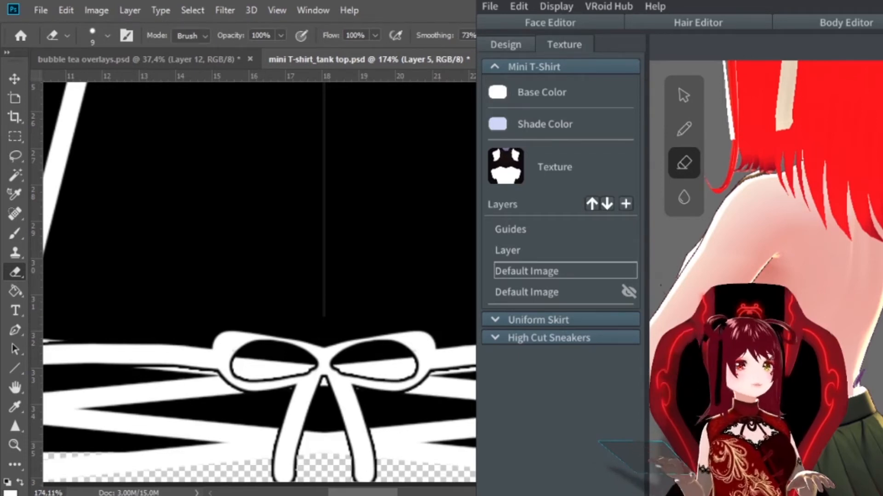
- Refine the lower curves of the bow's loops and its centre knot with white Brush strokes at size 10
{"action": "key", "text": "b"}
{"action": "left_click_drag", "start_coordinate": [223, 368], "coordinate": [423, 368]}
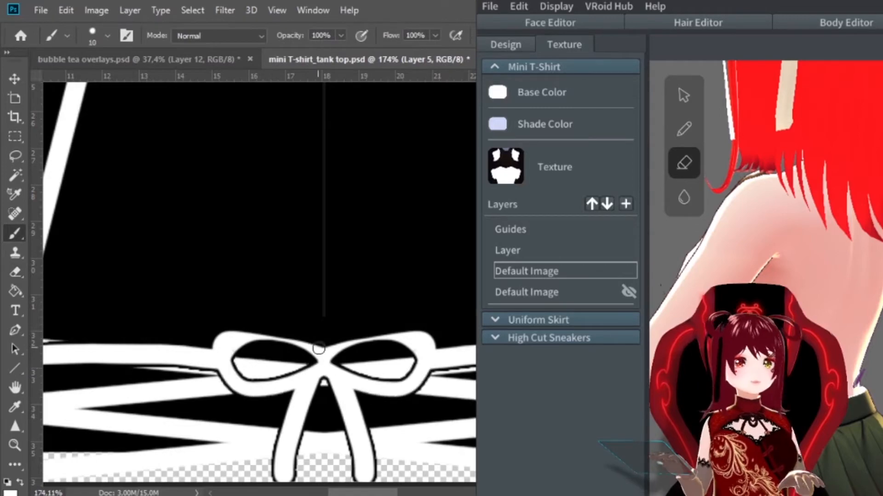
{"action": "left_click_drag", "start_coordinate": [322, 377], "coordinate": [276, 375], "text": "ctrl"}
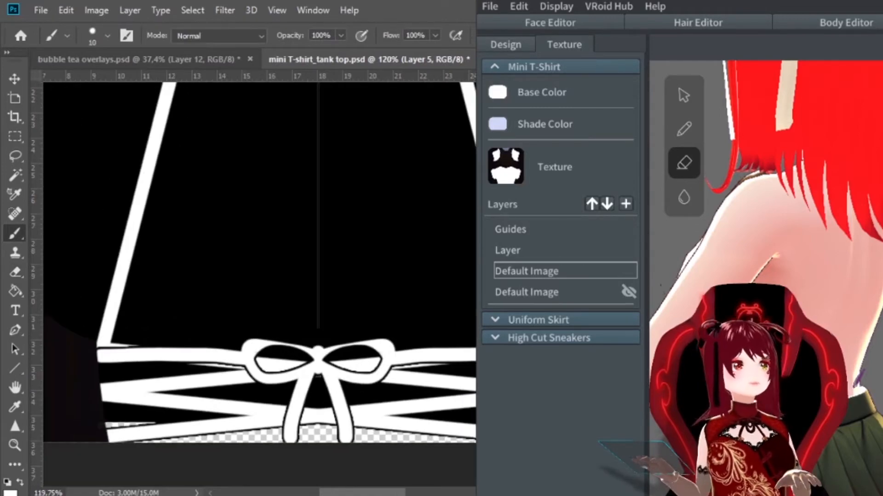
{"action": "left_click_drag", "start_coordinate": [420, 368], "coordinate": [391, 363], "text": "ctrl"}
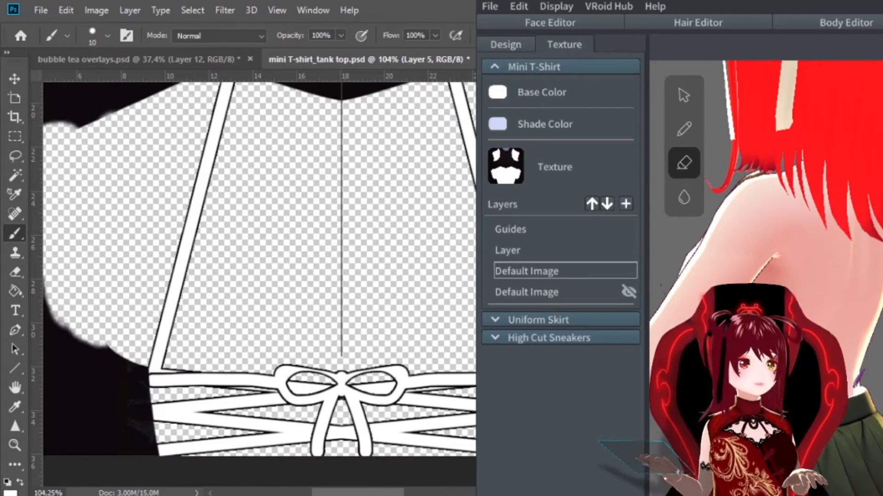
- Clean up the bow's loop edges and outlines with symmetrical Brush strokes at size 2, undoing unwanted strokes
{"action": "left_click_drag", "start_coordinate": [281, 390], "coordinate": [373, 387], "text": "ctrl"}
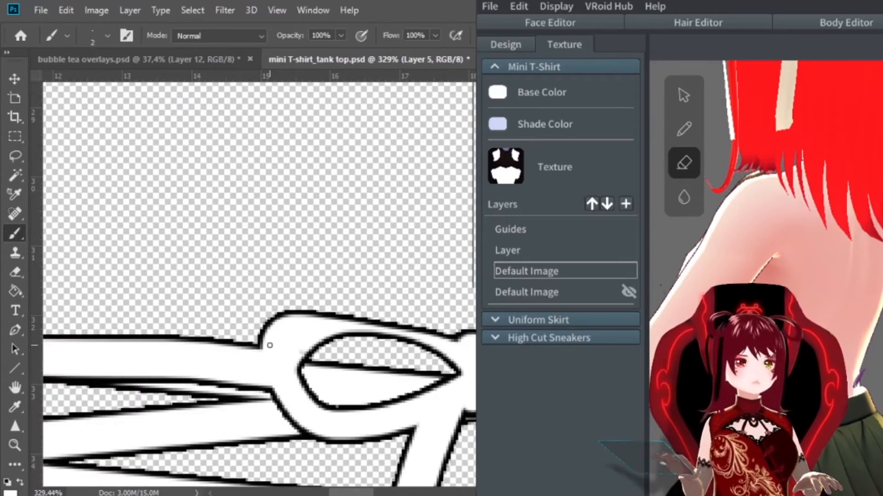
{"action": "left_click_drag", "start_coordinate": [332, 370], "coordinate": [114, 340]}
{"action": "left_click_drag", "start_coordinate": [239, 307], "coordinate": [252, 383]}
{"action": "mouse_move", "coordinate": [251, 380]}
{"action": "left_mouse_down"}
{"action": "mouse_move", "coordinate": [238, 307]}
{"action": "mouse_move", "coordinate": [278, 305]}
{"action": "left_mouse_up"}
{"action": "left_click_drag", "start_coordinate": [216, 317], "coordinate": [269, 299]}
{"action": "key", "text": "ctrl+z"}
{"action": "mouse_move", "coordinate": [216, 317]}
{"action": "left_mouse_down"}
{"action": "mouse_move", "coordinate": [245, 307]}
{"action": "mouse_move", "coordinate": [193, 322]}
{"action": "left_mouse_up"}
{"action": "key", "text": "ctrl+z"}
{"action": "mouse_move", "coordinate": [357, 262]}
{"action": "left_mouse_down", "text": "ctrl"}
{"action": "mouse_move", "coordinate": [270, 271]}
{"action": "mouse_move", "coordinate": [234, 257]}
{"action": "left_mouse_up", "text": "ctrl"}
{"action": "left_click", "coordinate": [234, 258]}
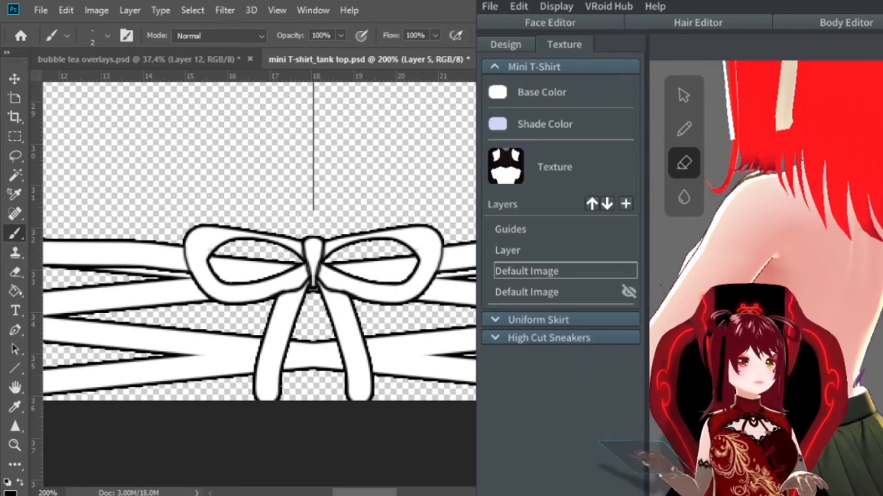
- Paint grey shadows around the bow's knot and on the lacing beside the loops in Darken mode at size 10
{"action": "mouse_move", "coordinate": [304, 275]}
{"action": "left_mouse_down"}
{"action": "mouse_move", "coordinate": [271, 278]}
{"action": "mouse_move", "coordinate": [297, 250]}
{"action": "left_mouse_up"}
{"action": "key", "text": "ctrl+z"}
{"action": "key", "text": "alt+shift+k"}
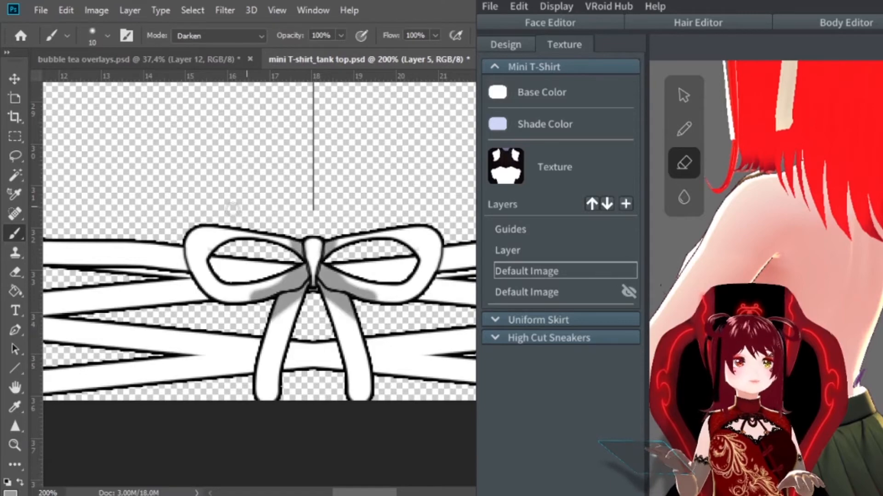
{"action": "left_click_drag", "start_coordinate": [214, 278], "coordinate": [168, 248]}
{"action": "scroll", "coordinate": [207, 290], "scroll_direction": "left", "scroll_amount": 5}
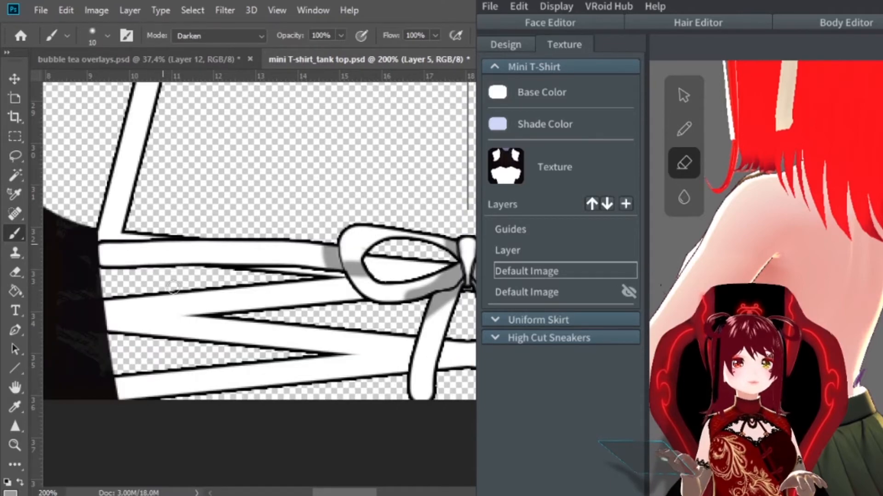
- Blend the grey shading on the bow and the adjoining lacing with the Mixer Brush at size 26
{"action": "key", "text": "shift+b"}
{"action": "scroll", "coordinate": [173, 288], "scroll_direction": "right", "scroll_amount": 6}
{"action": "scroll", "coordinate": [467, 251], "scroll_direction": "right", "scroll_amount": 3}
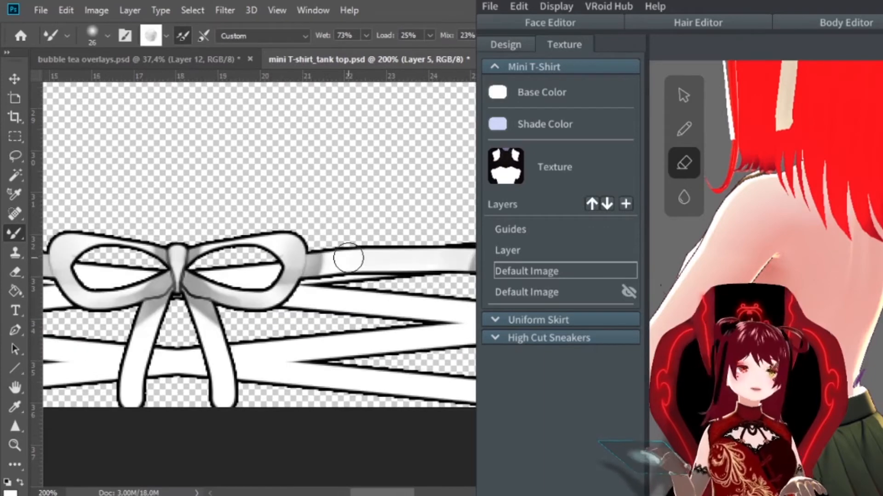
{"action": "scroll", "coordinate": [467, 252], "scroll_direction": "down", "scroll_amount": 3, "text": "alt"}
{"action": "scroll", "coordinate": [257, 239], "scroll_direction": "left", "scroll_amount": 6}
{"action": "scroll", "coordinate": [332, 257], "scroll_direction": "up", "scroll_amount": 3, "text": "alt"}
{"action": "key", "text": "shift+b"}
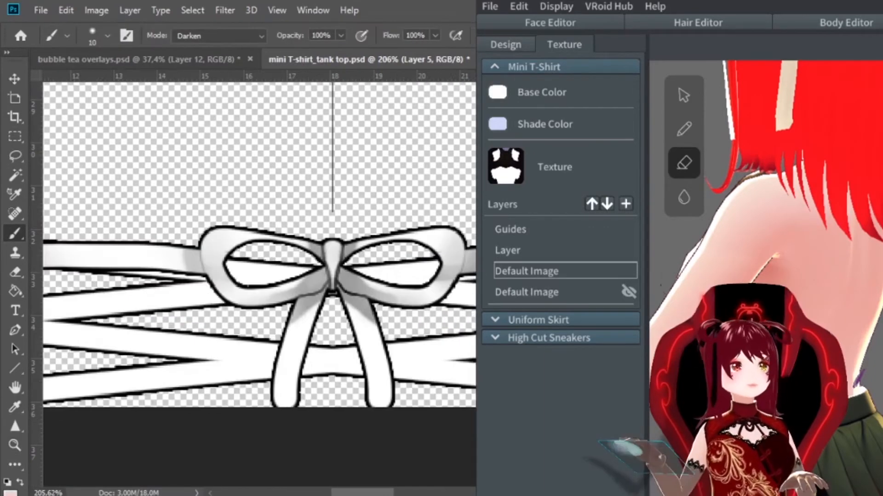
- Dab dark red spots around the bow's knot and at the outer loop edges in Normal mode at size 10
{"action": "key", "text": "shift+alt+o"}
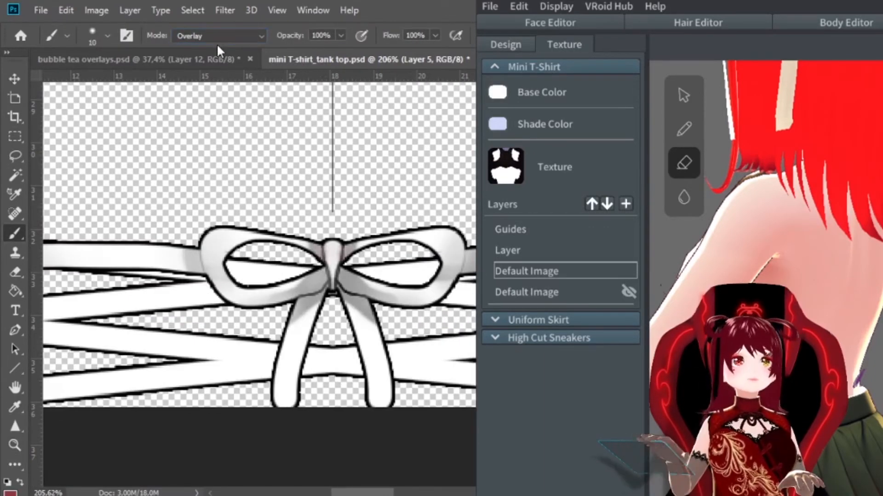
{"action": "key", "text": "shift+alt+n"}
{"action": "left_click", "coordinate": [322, 278]}
{"action": "left_click", "coordinate": [322, 250]}
{"action": "left_click", "coordinate": [341, 250]}
{"action": "left_click", "coordinate": [201, 264]}
{"action": "left_click", "coordinate": [465, 263]}
- Blend the dark red spots into the bow's grey shading with the Mixer Brush at size 10
{"action": "scroll", "coordinate": [340, 280], "scroll_direction": "right", "scroll_amount": 3}
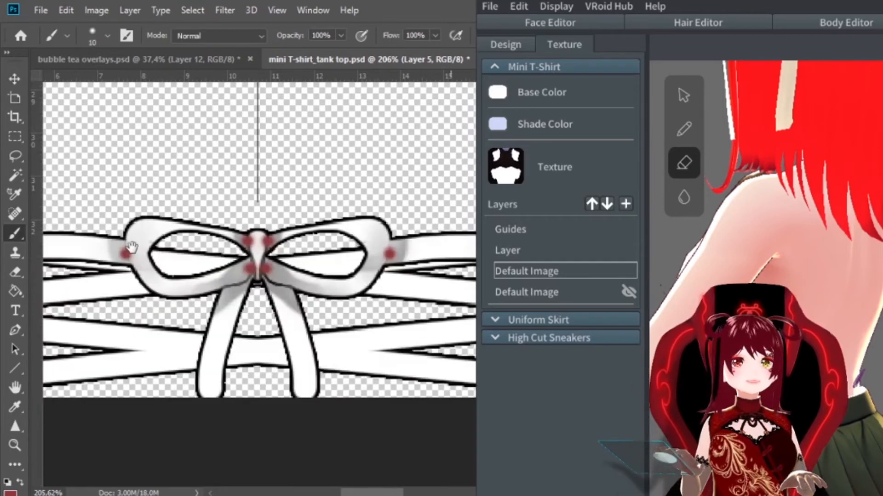
{"action": "key", "text": "shift+b"}
{"action": "mouse_move", "coordinate": [245, 269]}
{"action": "left_mouse_down"}
{"action": "mouse_move", "coordinate": [260, 240]}
{"action": "mouse_move", "coordinate": [248, 272]}
{"action": "left_mouse_up"}
{"action": "left_click_drag", "start_coordinate": [122, 252], "coordinate": [138, 258]}
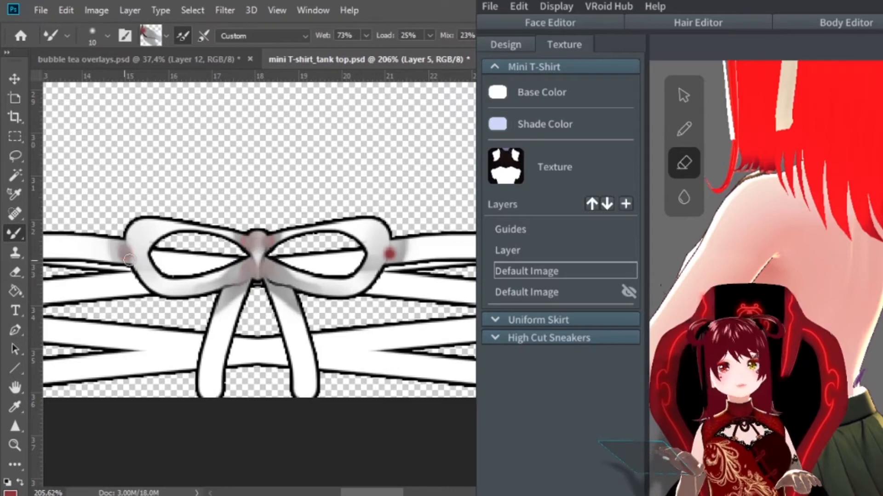
{"action": "left_click_drag", "start_coordinate": [391, 252], "coordinate": [385, 260]}
{"action": "key", "text": "shift+b"}
- Redraw the knot's dark side outlines at brush size 3 and sharpen the knot with the Sharpen tool at size 25
{"action": "scroll", "coordinate": [138, 266], "scroll_direction": "up", "scroll_amount": 2, "text": "alt"}
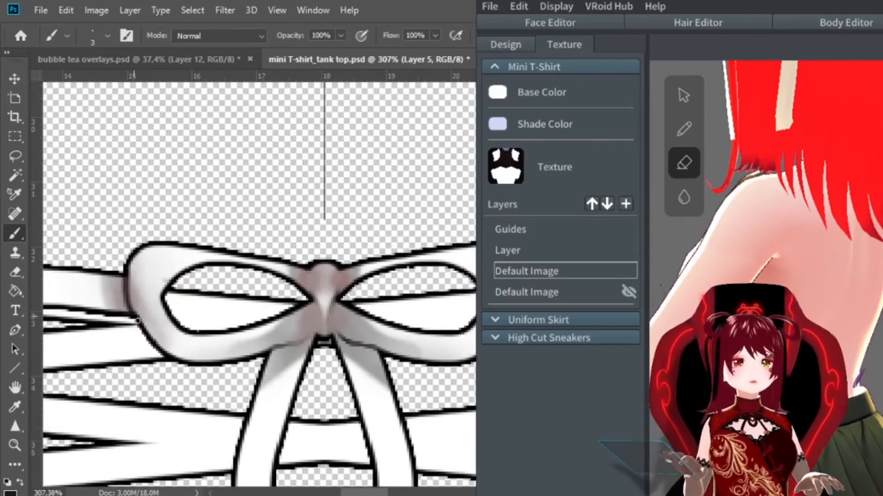
{"action": "left_click_drag", "start_coordinate": [307, 270], "coordinate": [312, 331]}
{"action": "left_click_drag", "start_coordinate": [341, 271], "coordinate": [334, 331]}
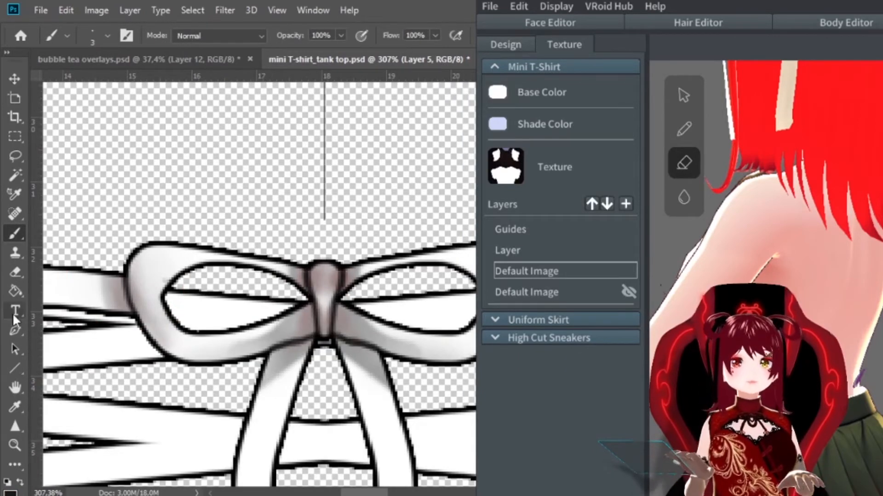
{"action": "key", "text": "r"}
{"action": "mouse_move", "coordinate": [317, 276]}
{"action": "left_mouse_down"}
{"action": "mouse_move", "coordinate": [324, 333]}
{"action": "mouse_move", "coordinate": [354, 340]}
{"action": "left_mouse_up"}
{"action": "left_click_drag", "start_coordinate": [333, 262], "coordinate": [317, 322]}
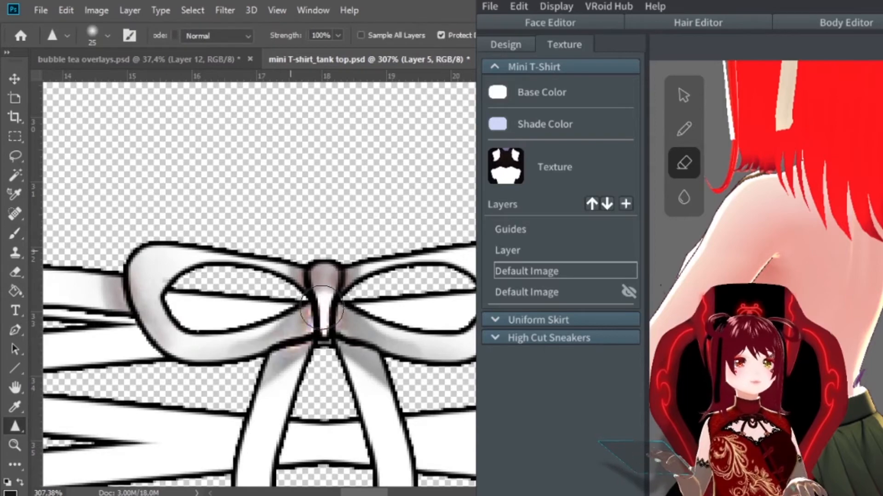
- Paint grey shadows on the waist lacing around the bow and strap crossings on Layer 4 at brush size 10
{"action": "key", "text": "b"}
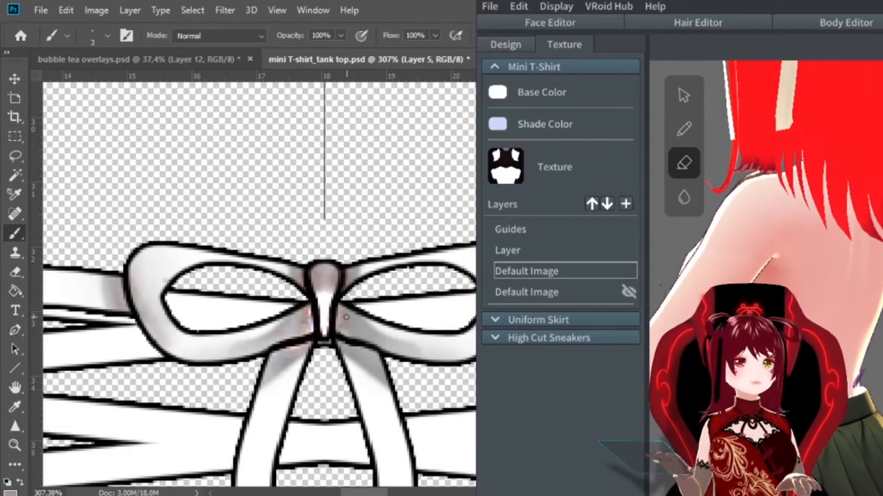
{"action": "left_click_drag", "start_coordinate": [345, 325], "coordinate": [356, 326], "text": "ctrl"}
{"action": "left_click_drag", "start_coordinate": [297, 325], "coordinate": [203, 295], "text": "ctrl"}
{"action": "left_click", "coordinate": [122, 298], "text": "ctrl"}
{"action": "key", "text": "ctrl+z"}
{"action": "mouse_move", "coordinate": [124, 341]}
{"action": "left_mouse_down"}
{"action": "mouse_move", "coordinate": [193, 339]}
{"action": "mouse_move", "coordinate": [168, 341]}
{"action": "left_mouse_up"}
{"action": "mouse_move", "coordinate": [238, 327]}
{"action": "left_mouse_down"}
{"action": "mouse_move", "coordinate": [249, 333]}
{"action": "mouse_move", "coordinate": [289, 322]}
{"action": "left_mouse_up"}
{"action": "left_click_drag", "start_coordinate": [241, 333], "coordinate": [227, 335]}
{"action": "left_click_drag", "start_coordinate": [297, 362], "coordinate": [291, 364]}
{"action": "left_click_drag", "start_coordinate": [273, 359], "coordinate": [263, 370]}
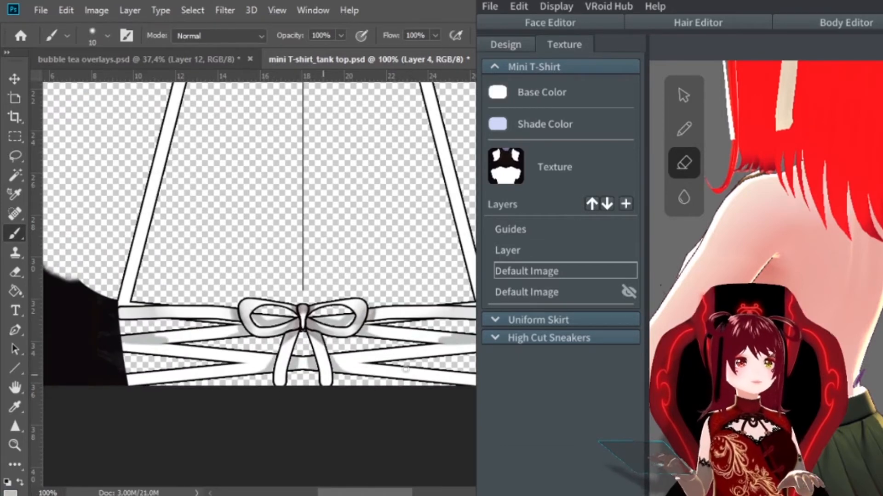
- Blend the grey shading along the back shoulder straps with the Mixer Brush at size 42
{"action": "scroll", "coordinate": [307, 376], "scroll_direction": "up", "scroll_amount": 3}
{"action": "key", "text": "shift+b"}
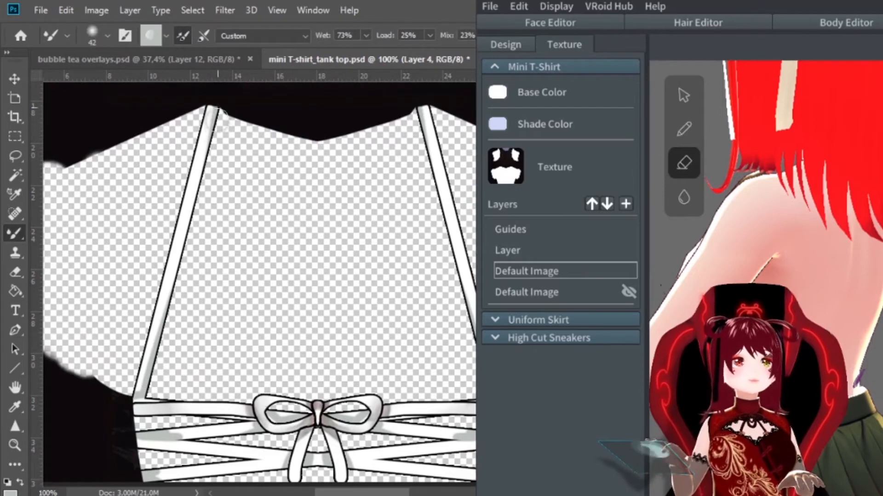
{"action": "left_click", "coordinate": [163, 289], "text": "alt"}
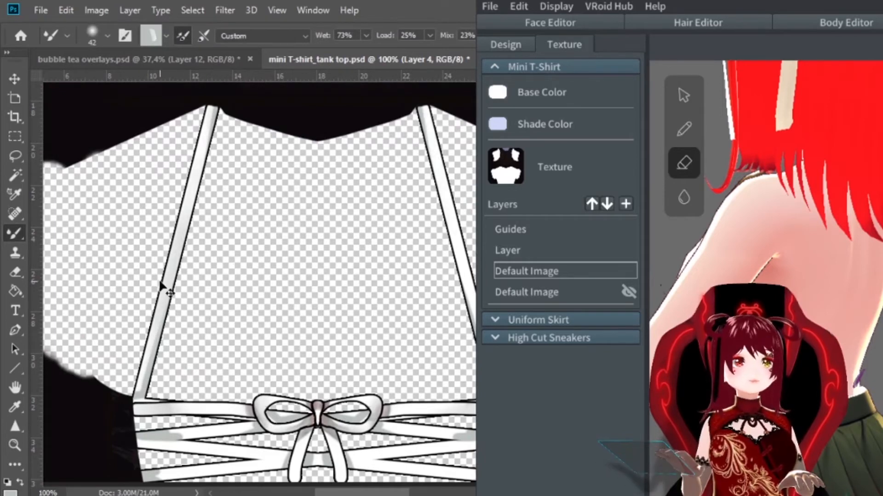
{"action": "scroll", "coordinate": [407, 196], "scroll_direction": "down", "scroll_amount": 1}
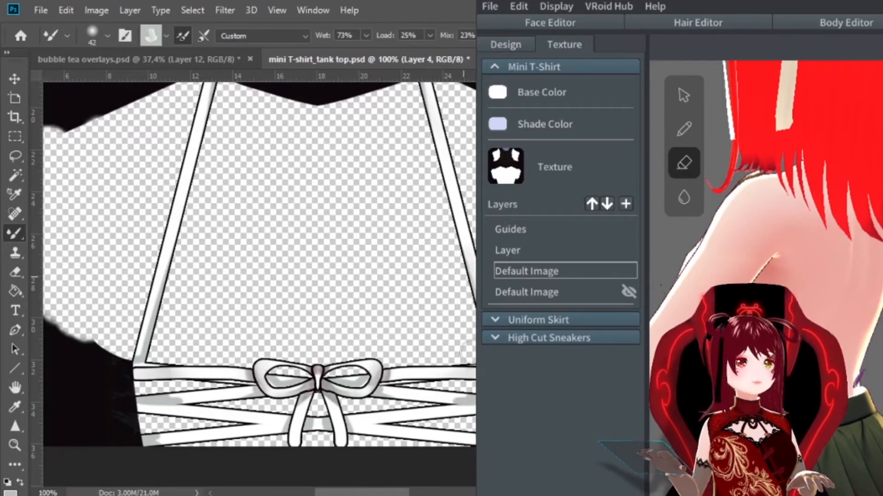
- Blend the grey shadows along the waist lacing with the Mixer Brush and return to the regular Brush
{"action": "mouse_move", "coordinate": [191, 406]}
{"action": "left_mouse_down"}
{"action": "mouse_move", "coordinate": [177, 441]}
{"action": "mouse_move", "coordinate": [317, 421]}
{"action": "left_mouse_up"}
{"action": "key", "text": "shift+b"}
{"action": "left_click", "coordinate": [317, 353], "text": "shift"}
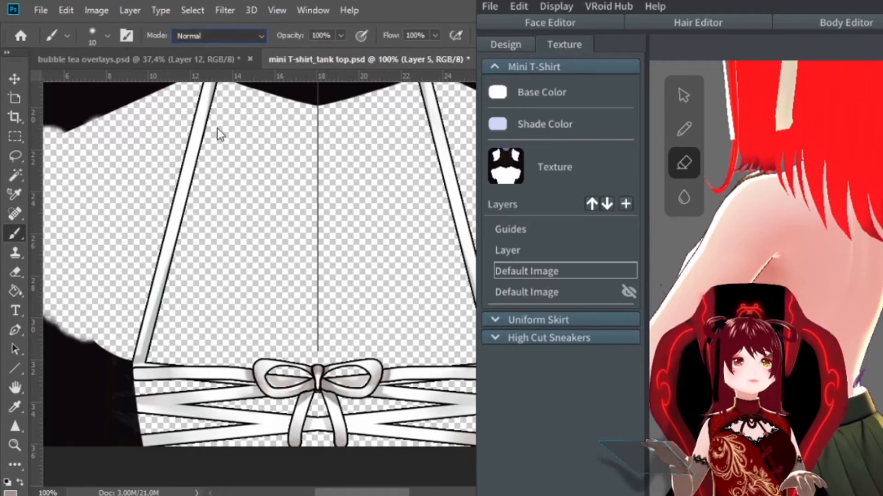
{"action": "left_click", "coordinate": [218, 130]}
{"action": "scroll", "coordinate": [325, 386], "scroll_direction": "up", "scroll_amount": 7, "text": "alt"}
{"action": "scroll", "coordinate": [321, 371], "scroll_direction": "up", "scroll_amount": 3, "text": "alt"}
{"action": "left_click_drag", "start_coordinate": [142, 368], "coordinate": [166, 410]}
{"action": "key", "text": "ctrl+z"}
{"action": "left_click", "coordinate": [219, 36]}
{"action": "key", "text": "Up"}
{"action": "key", "text": "Up"}
{"action": "key", "text": "Down"}
{"action": "scroll", "coordinate": [196, 266], "scroll_direction": "down", "scroll_amount": 10, "text": "alt"}
{"action": "scroll", "coordinate": [197, 266], "scroll_direction": "up", "scroll_amount": 6, "text": "alt"}
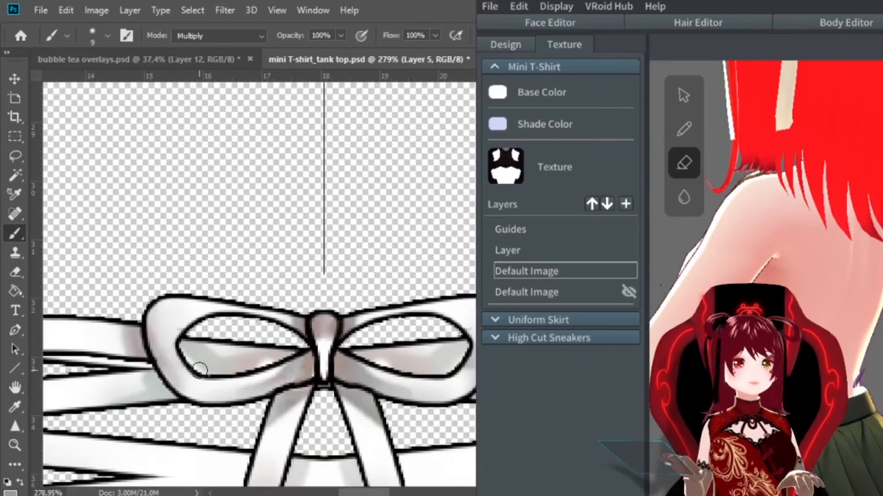
{"action": "key", "text": "bracketleft"}
{"action": "scroll", "coordinate": [218, 342], "scroll_direction": "up", "scroll_amount": 2, "text": "alt"}
{"action": "key", "text": "Up"}
{"action": "key", "text": "Up"}
{"action": "key", "text": "Up"}
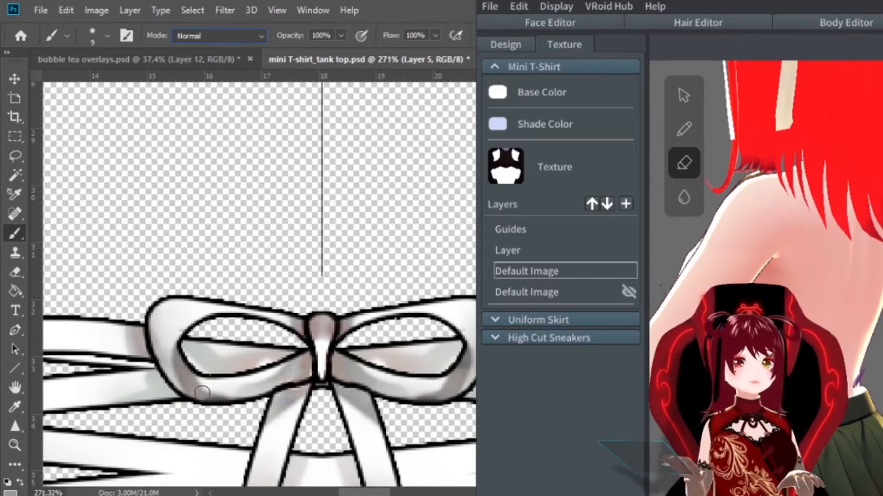
- Paint a brown shadow along the lower edge of the bow's left loop at brush size 9, blending it with the Mixer Brush
{"action": "key", "text": "shift+b"}
{"action": "key", "text": "shift+b"}
{"action": "key", "text": "shift+b"}
{"action": "left_click_drag", "start_coordinate": [232, 399], "coordinate": [251, 396]}
{"action": "key", "text": "shift+b"}
{"action": "left_click_drag", "start_coordinate": [180, 352], "coordinate": [202, 396]}
{"action": "key", "text": "shift+b"}
{"action": "key", "text": "shift+b"}
{"action": "key", "text": "shift+b"}
- Paint and blend a matching brown shadow on the lower edge of the bow's right loop and save the file
{"action": "left_click_drag", "start_coordinate": [444, 395], "coordinate": [384, 395]}
{"action": "key", "text": "shift+b"}
{"action": "mouse_move", "coordinate": [442, 396]}
{"action": "left_mouse_down"}
{"action": "mouse_move", "coordinate": [463, 369]}
{"action": "mouse_move", "coordinate": [467, 386]}
{"action": "left_mouse_up"}
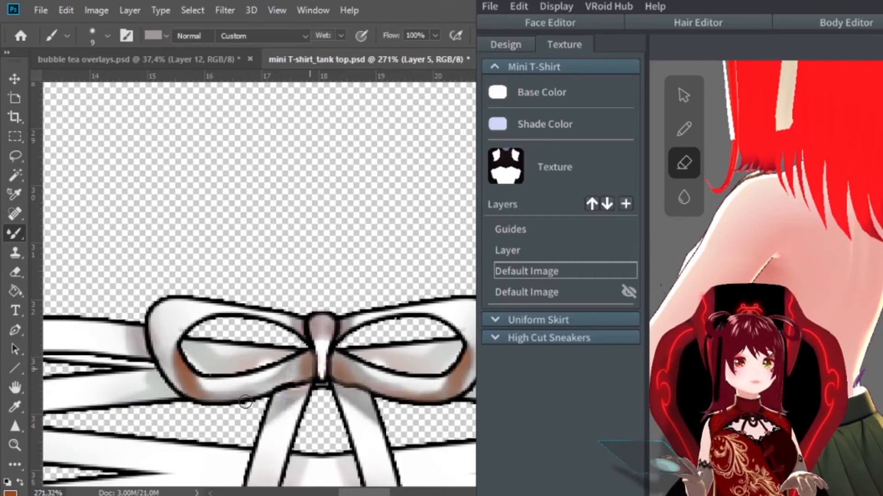
{"action": "key", "text": "shift+b"}
{"action": "left_click_drag", "start_coordinate": [393, 385], "coordinate": [463, 368]}
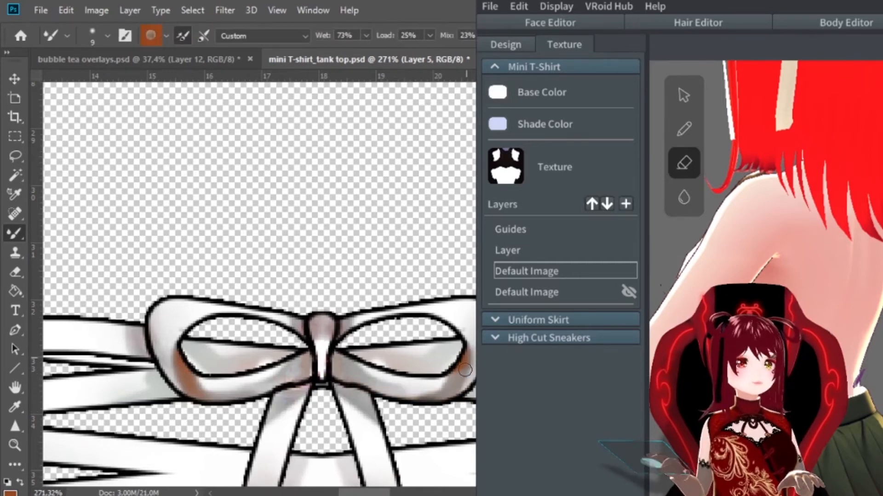
{"action": "key", "text": "shift+b"}
{"action": "scroll", "coordinate": [388, 317], "scroll_direction": "down", "scroll_amount": 3, "text": "alt"}
{"action": "scroll", "coordinate": [388, 317], "scroll_direction": "up", "scroll_amount": 2, "text": "alt"}
{"action": "key", "text": "ctrl+s"}
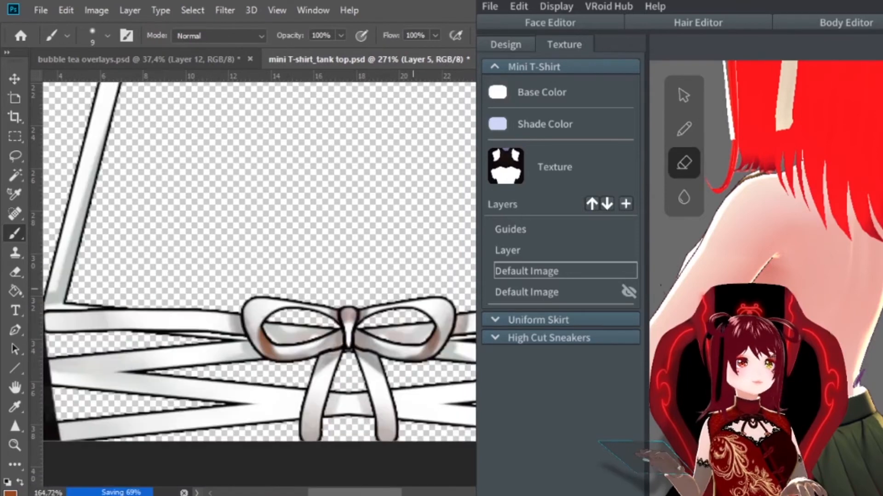
- Tint the bow's left loop with light tan, setting the brush to Darken mode, size 7 and 17% opacity
{"action": "scroll", "coordinate": [388, 317], "scroll_direction": "down", "scroll_amount": 1}
{"action": "scroll", "coordinate": [389, 317], "scroll_direction": "up", "scroll_amount": 1, "text": "alt"}
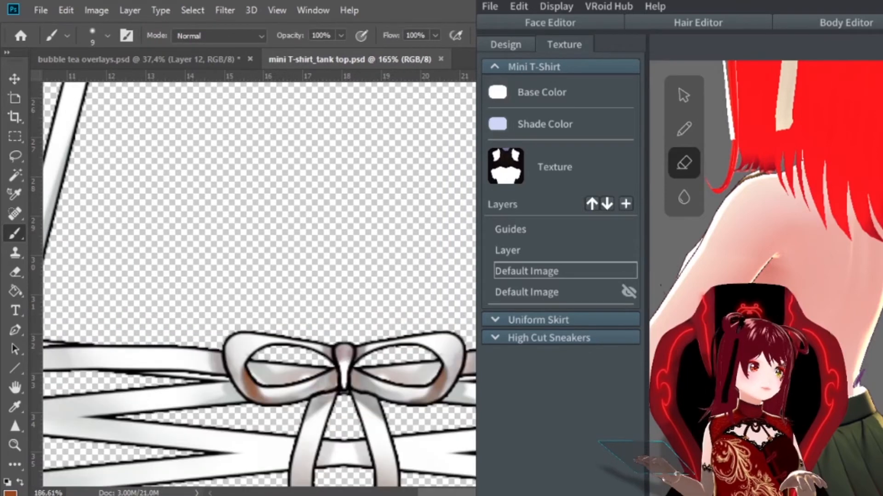
{"action": "scroll", "coordinate": [225, 352], "scroll_direction": "up", "scroll_amount": 5, "text": "alt"}
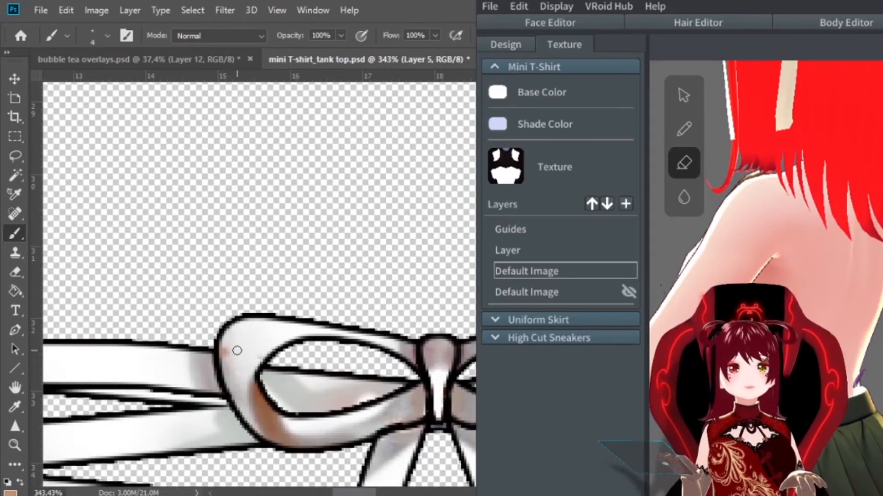
{"action": "left_click_drag", "start_coordinate": [226, 352], "coordinate": [235, 381]}
{"action": "left_click_drag", "start_coordinate": [506, 387], "coordinate": [346, 355]}
{"action": "left_click_drag", "start_coordinate": [469, 317], "coordinate": [469, 382]}
{"action": "key", "text": "ctrl+z"}
{"action": "key", "text": "alt+shift+k"}
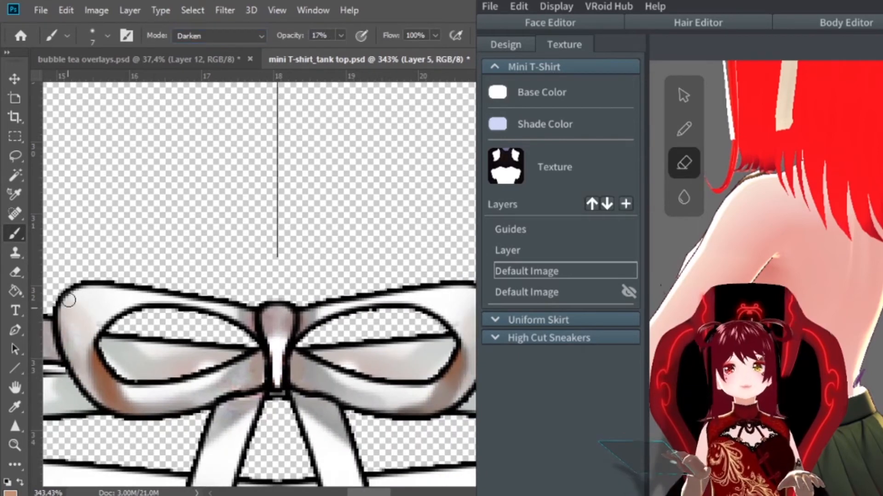
{"action": "left_click_drag", "start_coordinate": [195, 302], "coordinate": [239, 315]}
- Set the brush opacity to 31% and paint tan shading over the bow's loops and both tails on Layer 5
{"action": "left_click", "coordinate": [340, 36]}
{"action": "left_click_drag", "start_coordinate": [344, 49], "coordinate": [355, 51]}
{"action": "left_click_drag", "start_coordinate": [317, 316], "coordinate": [460, 290]}
{"action": "left_click_drag", "start_coordinate": [394, 408], "coordinate": [367, 401]}
{"action": "scroll", "coordinate": [381, 266], "scroll_direction": "down", "scroll_amount": 3}
{"action": "left_click_drag", "start_coordinate": [226, 258], "coordinate": [219, 413]}
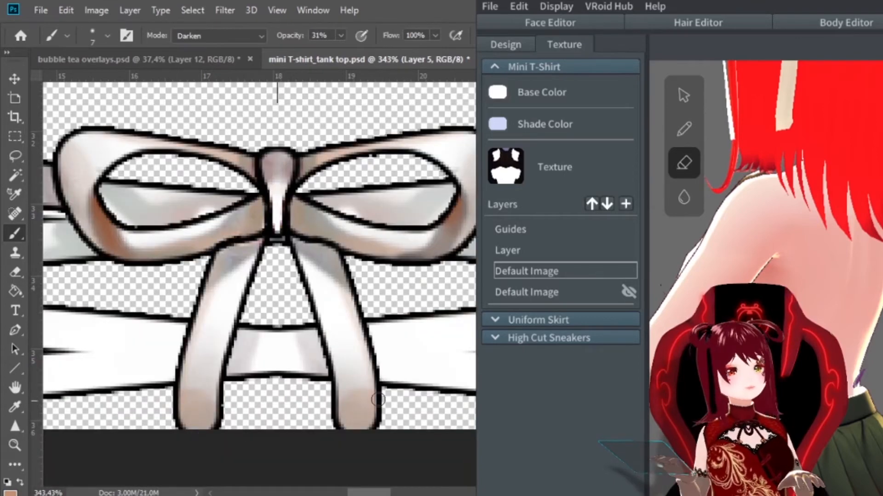
{"action": "scroll", "coordinate": [345, 363], "scroll_direction": "down", "scroll_amount": 5, "text": "alt"}
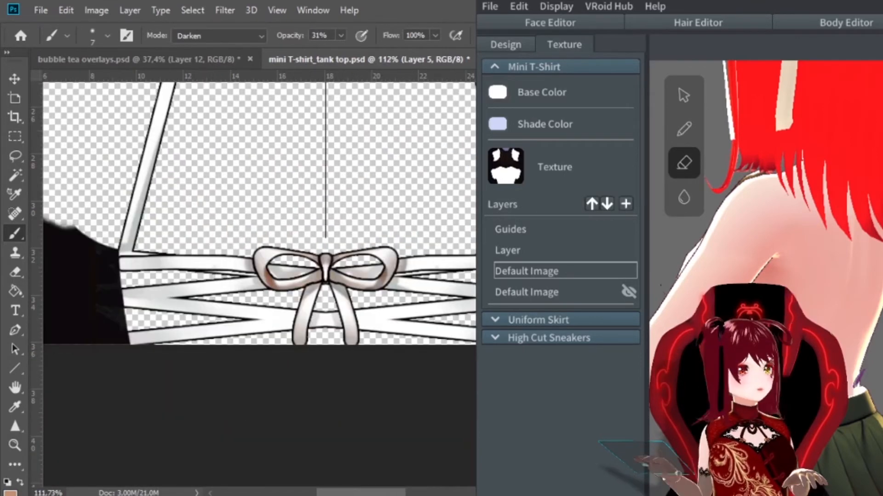
- Save the file and tint the straps and waist lacing tan on Layer 4, blending with the Mixer Brush at size 9
{"action": "key", "text": "alt+bracketleft"}
{"action": "key", "text": "ctrl+s"}
{"action": "left_click_drag", "start_coordinate": [173, 176], "coordinate": [203, 352]}
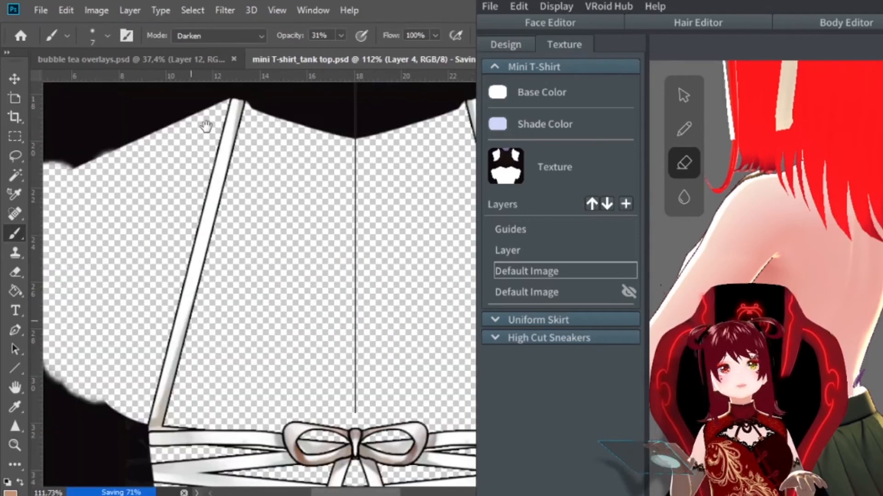
{"action": "scroll", "coordinate": [347, 265], "scroll_direction": "up", "scroll_amount": 4, "text": "alt"}
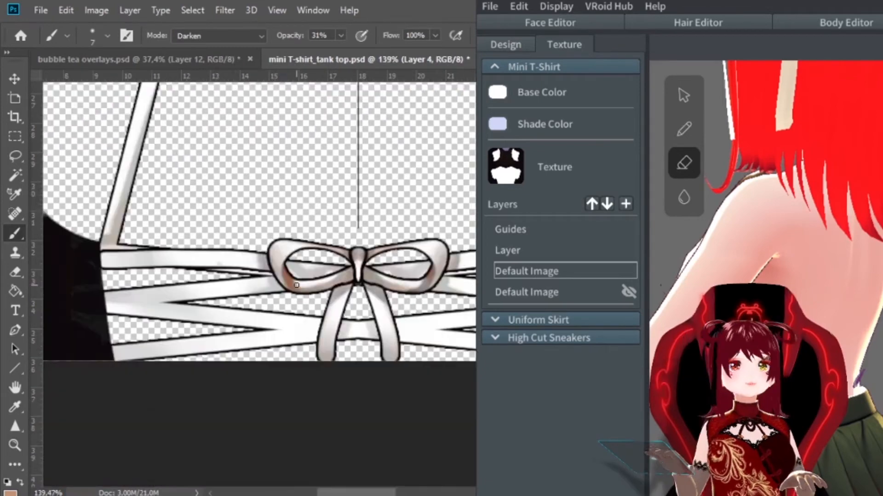
{"action": "key", "text": "bracketright"}
{"action": "key", "text": "bracketright"}
{"action": "scroll", "coordinate": [257, 349], "scroll_direction": "down", "scroll_amount": 3, "text": "alt"}
{"action": "scroll", "coordinate": [427, 315], "scroll_direction": "up", "scroll_amount": 4, "text": "alt"}
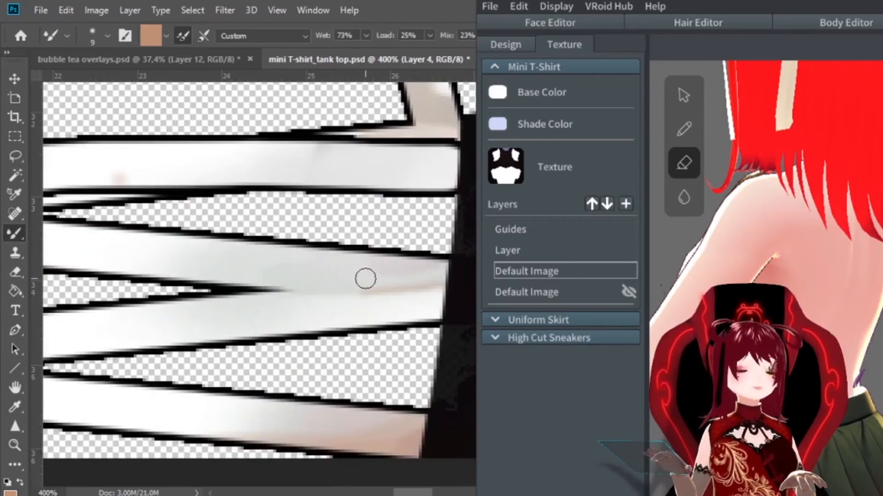
{"action": "scroll", "coordinate": [350, 285], "scroll_direction": "down", "scroll_amount": 2, "text": "alt"}
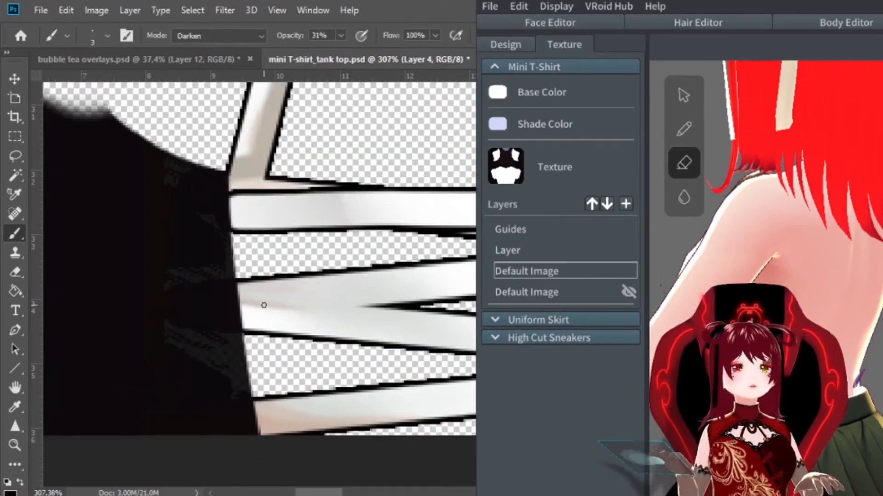
- Draw the missing black outlines at the waist lacing's side crossings on Layer 4 at brush size 3 and 100% opacity
{"action": "key", "text": "0"}
{"action": "left_click_drag", "start_coordinate": [414, 305], "coordinate": [244, 318]}
{"action": "key", "text": "b"}
{"action": "scroll", "coordinate": [364, 316], "scroll_direction": "down", "scroll_amount": 2, "text": "alt"}
{"action": "left_click_drag", "start_coordinate": [364, 316], "coordinate": [188, 308]}
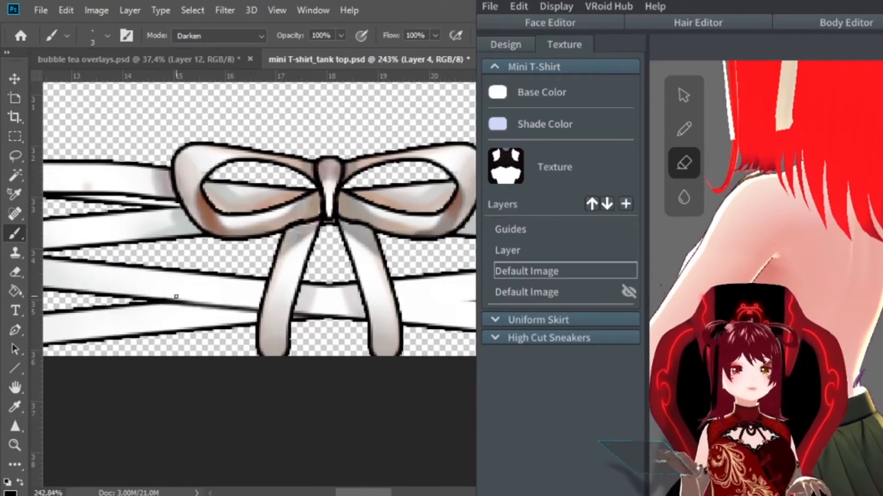
- Touch up the lacing with the Sharpen tool, return to the Brush and save the file
{"action": "left_click", "coordinate": [11, 428]}
{"action": "scroll", "coordinate": [370, 315], "scroll_direction": "down", "scroll_amount": 6, "text": "alt"}
{"action": "key", "text": "b"}
{"action": "scroll", "coordinate": [274, 186], "scroll_direction": "up", "scroll_amount": 5, "text": "alt"}
{"action": "scroll", "coordinate": [366, 315], "scroll_direction": "down", "scroll_amount": 4, "text": "alt"}
{"action": "scroll", "coordinate": [312, 294], "scroll_direction": "down", "scroll_amount": 4, "text": "alt"}
{"action": "key", "text": "ctrl+s"}
- Paint salmon skin shadows beneath the left waist lacing and between the bow tails on Layer 6 at brush size 12
{"action": "scroll", "coordinate": [184, 441], "scroll_direction": "up", "scroll_amount": 4, "text": "alt"}
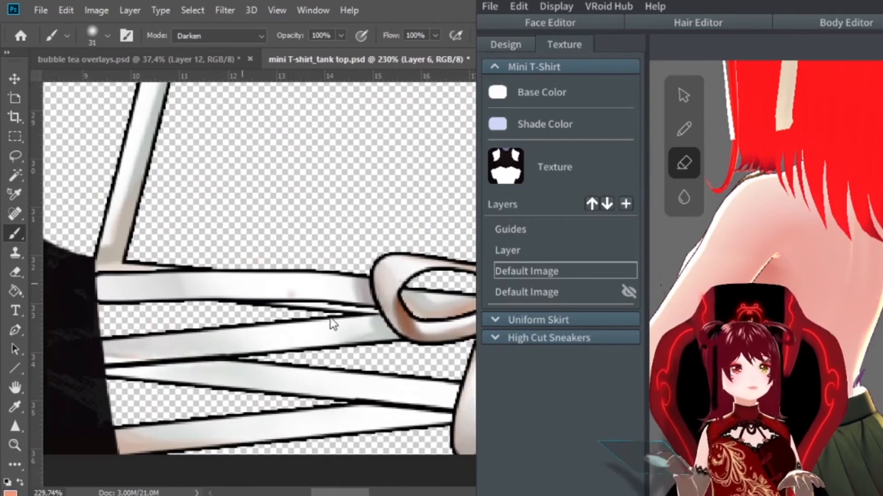
{"action": "left_click_drag", "start_coordinate": [110, 307], "coordinate": [317, 314]}
{"action": "left_click_drag", "start_coordinate": [317, 317], "coordinate": [262, 230]}
{"action": "left_click_drag", "start_coordinate": [101, 298], "coordinate": [290, 322]}
{"action": "left_click_drag", "start_coordinate": [370, 315], "coordinate": [211, 320]}
{"action": "left_click_drag", "start_coordinate": [277, 346], "coordinate": [319, 346]}
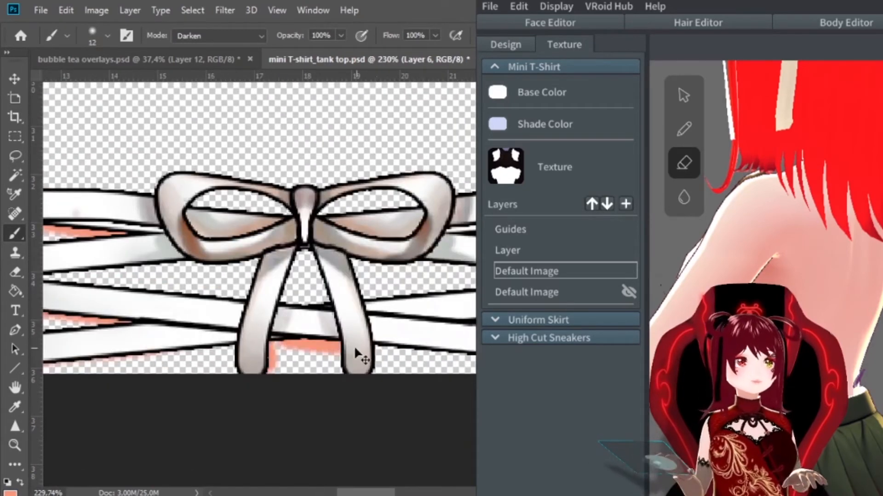
- Paint salmon shadows under the bow, beneath the right lacing and along the shoulder straps' inner edges, and save the file
{"action": "left_click_drag", "start_coordinate": [441, 318], "coordinate": [222, 311]}
{"action": "left_click_drag", "start_coordinate": [158, 340], "coordinate": [361, 356]}
{"action": "scroll", "coordinate": [408, 205], "scroll_direction": "up", "scroll_amount": 2}
{"action": "scroll", "coordinate": [303, 358], "scroll_direction": "left", "scroll_amount": 5}
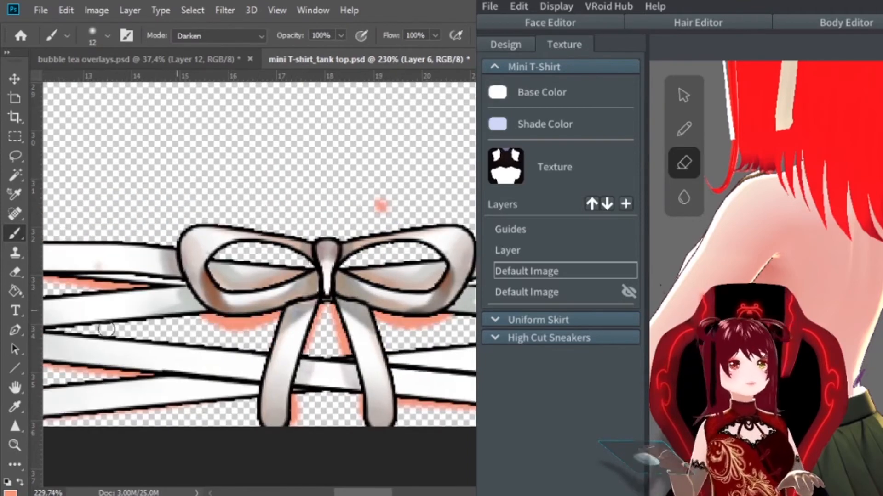
{"action": "scroll", "coordinate": [353, 275], "scroll_direction": "down", "scroll_amount": 3, "text": "alt"}
{"action": "scroll", "coordinate": [234, 280], "scroll_direction": "up", "scroll_amount": 3}
{"action": "scroll", "coordinate": [235, 281], "scroll_direction": "down", "scroll_amount": 1}
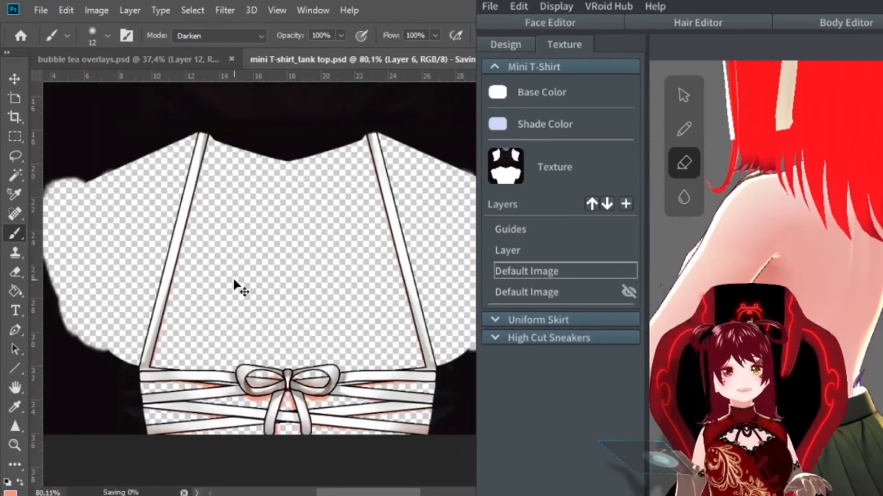
- Switch to VRoid Studio, load the updated texture into the selected Default Image layer and inspect the model's back
{"action": "scroll", "coordinate": [339, 326], "scroll_direction": "down", "scroll_amount": 3, "text": "alt"}
{"action": "right_click", "coordinate": [522, 268]}
{"action": "left_click", "coordinate": [522, 229]}
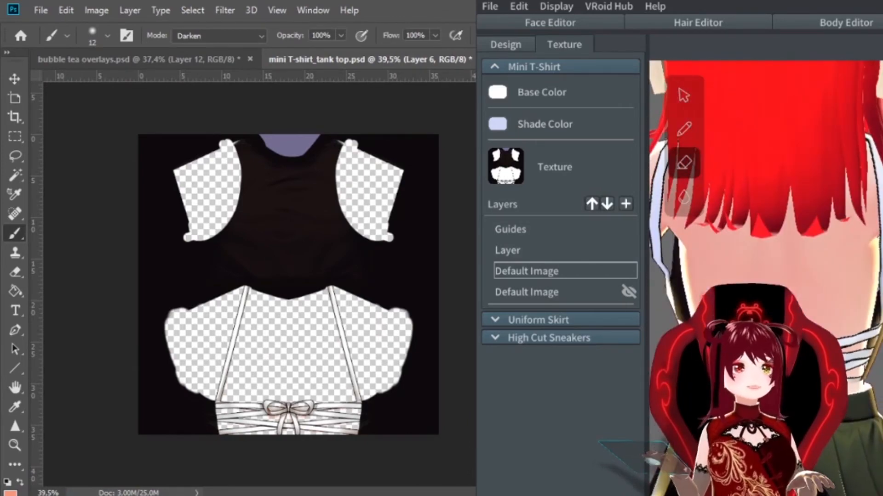
{"action": "mouse_move", "coordinate": [777, 298]}
{"action": "right_mouse_down"}
{"action": "mouse_move", "coordinate": [823, 299]}
{"action": "mouse_move", "coordinate": [793, 299]}
{"action": "mouse_move", "coordinate": [804, 294]}
{"action": "mouse_move", "coordinate": [799, 286]}
{"action": "mouse_move", "coordinate": [782, 288]}
{"action": "right_mouse_up"}
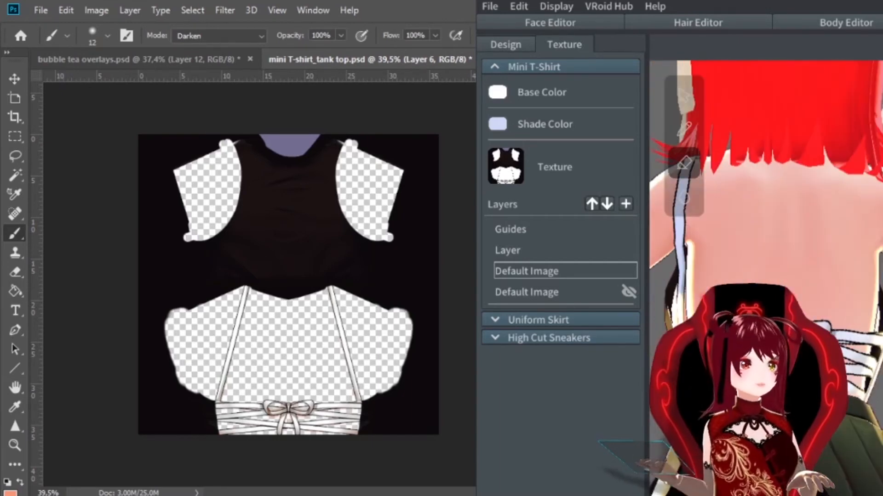
- Return to Photoshop, cover the back between the straps with peach on Layer 7, and clean up the edges with a size 9 Eraser
{"action": "scroll", "coordinate": [243, 293], "scroll_direction": "up", "scroll_amount": 2, "text": "alt"}
{"action": "key", "text": "bracketright"}
{"action": "key", "text": "bracketright"}
{"action": "key", "text": "bracketright"}
{"action": "key", "text": "bracketright"}
{"action": "key", "text": "bracketright"}
{"action": "key", "text": "bracketright"}
{"action": "key", "text": "bracketright"}
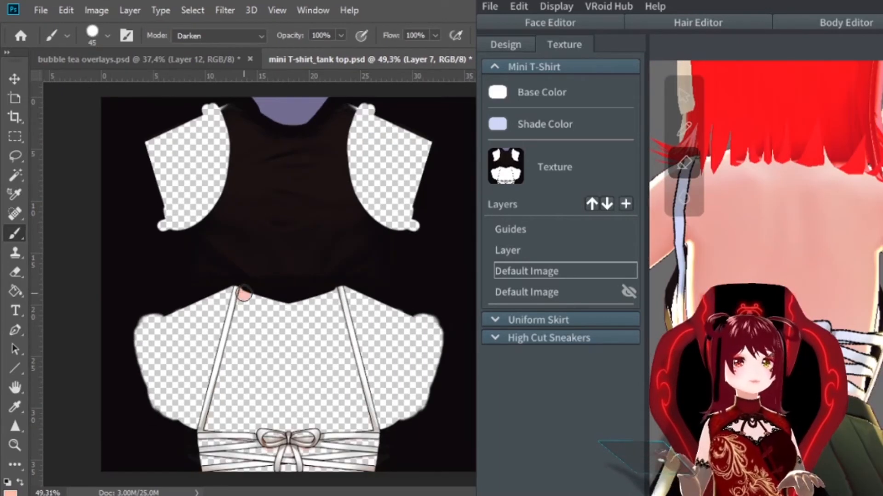
{"action": "key", "text": "e"}
{"action": "scroll", "coordinate": [298, 375], "scroll_direction": "up", "scroll_amount": 2, "text": "alt"}
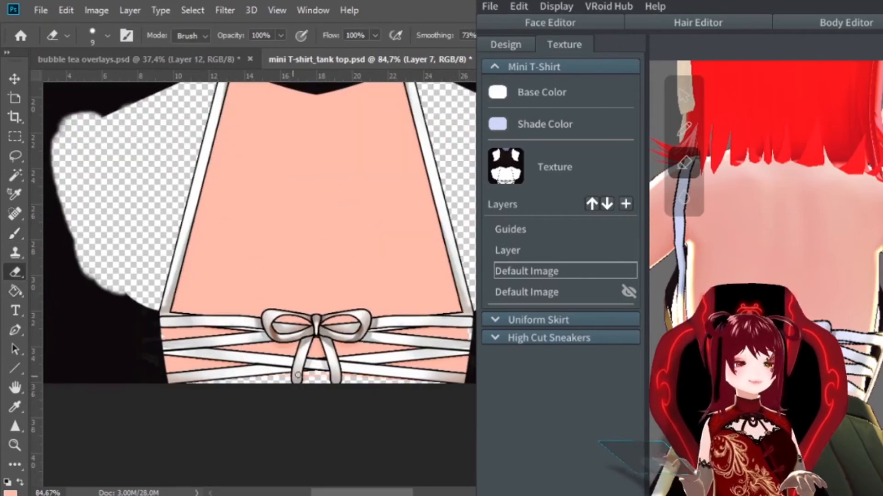
- Clean up the waist lacing's side and bottom edges on Layer 4 with the Eraser at size 3
{"action": "middle_click_drag", "start_coordinate": [781, 285], "coordinate": [772, 193]}
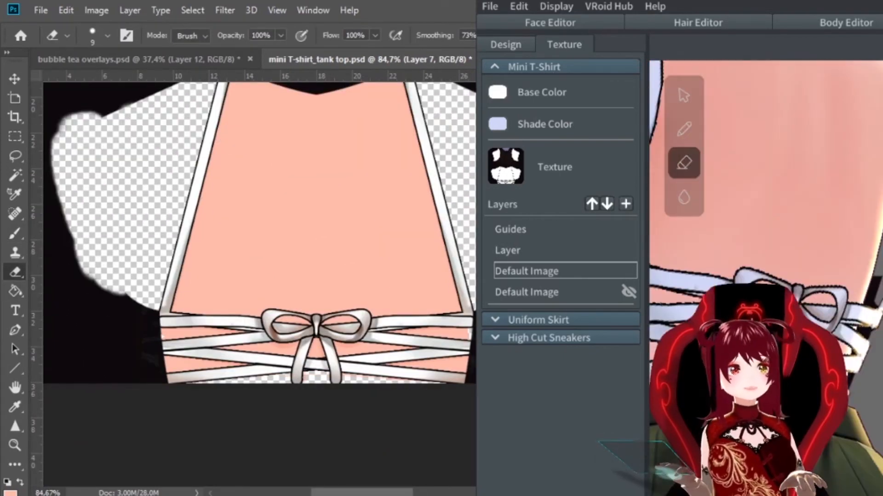
{"action": "scroll", "coordinate": [207, 381], "scroll_direction": "up", "scroll_amount": 4, "text": "alt"}
{"action": "scroll", "coordinate": [136, 377], "scroll_direction": "up", "scroll_amount": 4, "text": "alt"}
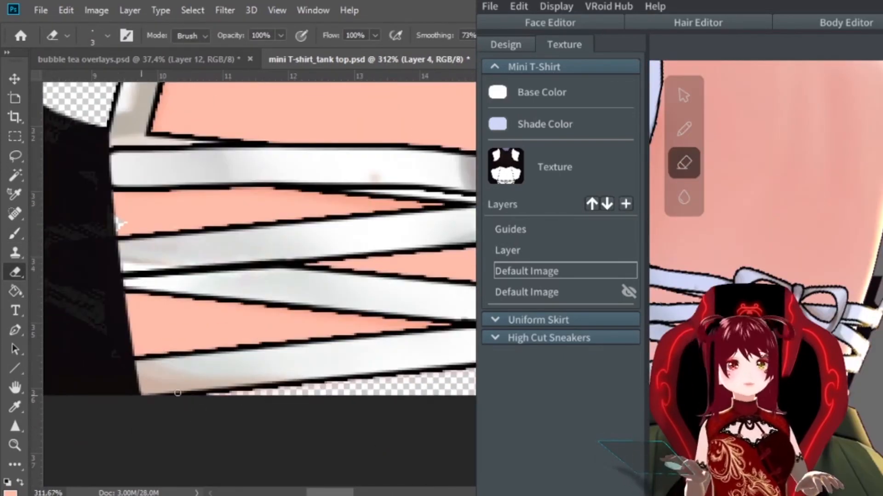
{"action": "scroll", "coordinate": [177, 393], "scroll_direction": "down", "scroll_amount": 2, "text": "alt"}
{"action": "scroll", "coordinate": [187, 400], "scroll_direction": "right", "scroll_amount": 6, "text": "ctrl"}
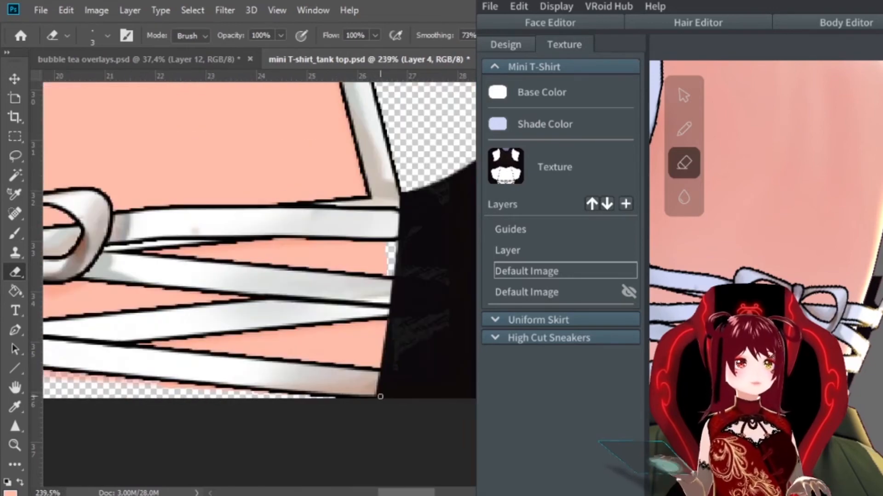
- Load the updated texture into the Default Image layer in VRoid Studio and inspect the peach back from several angles
{"action": "scroll", "coordinate": [175, 383], "scroll_direction": "down", "scroll_amount": 5, "text": "alt"}
{"action": "key", "text": "b"}
{"action": "right_click", "coordinate": [545, 272]}
{"action": "left_click", "coordinate": [565, 230]}
{"action": "scroll", "coordinate": [763, 174], "scroll_direction": "down", "scroll_amount": 5}
{"action": "right_click_drag", "start_coordinate": [726, 193], "coordinate": [827, 193]}
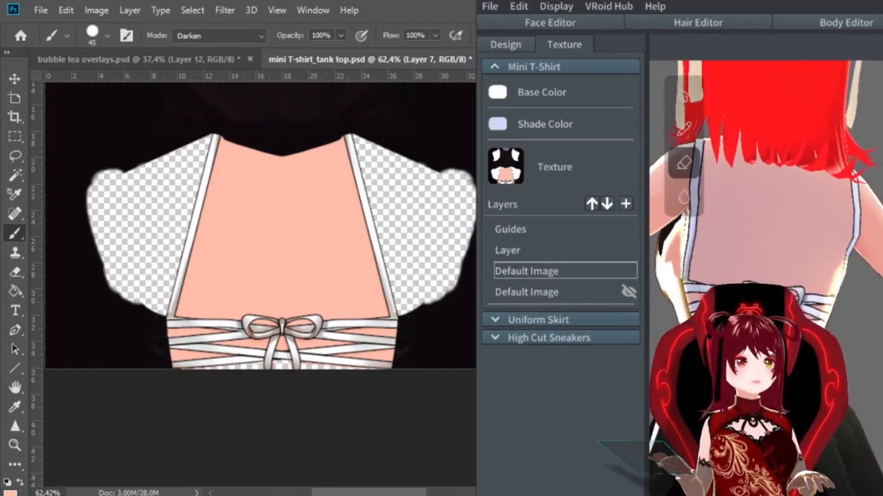
{"action": "right_click_drag", "start_coordinate": [795, 230], "coordinate": [782, 239]}
{"action": "scroll", "coordinate": [781, 239], "scroll_direction": "up", "scroll_amount": 4}
{"action": "scroll", "coordinate": [781, 239], "scroll_direction": "down", "scroll_amount": 5}
{"action": "mouse_move", "coordinate": [717, 257]}
{"action": "right_mouse_down"}
{"action": "mouse_move", "coordinate": [795, 276]}
{"action": "mouse_move", "coordinate": [746, 270]}
{"action": "mouse_move", "coordinate": [791, 267]}
{"action": "mouse_move", "coordinate": [777, 267]}
{"action": "right_mouse_up"}
{"action": "scroll", "coordinate": [747, 270], "scroll_direction": "up", "scroll_amount": 5}
{"action": "scroll", "coordinate": [773, 267], "scroll_direction": "down", "scroll_amount": 3}
- Return to Photoshop, lasso one back shoulder strap, cut and paste it, and transform it to run diagonally across the back
{"action": "left_click_drag", "start_coordinate": [280, 216], "coordinate": [300, 249], "text": "ctrl"}
{"action": "key", "text": "l"}
{"action": "mouse_move", "coordinate": [172, 129]}
{"action": "left_mouse_down"}
{"action": "mouse_move", "coordinate": [114, 350]}
{"action": "mouse_move", "coordinate": [209, 77]}
{"action": "left_mouse_up"}
{"action": "key", "text": "ctrl+x"}
{"action": "key", "text": "ctrl+v"}
{"action": "key", "text": "ctrl+t"}
{"action": "left_click_drag", "start_coordinate": [407, 255], "coordinate": [405, 201]}
{"action": "left_click_drag", "start_coordinate": [288, 236], "coordinate": [240, 227]}
{"action": "mouse_move", "coordinate": [346, 334]}
{"action": "left_mouse_down"}
{"action": "mouse_move", "coordinate": [376, 291]}
{"action": "mouse_move", "coordinate": [440, 335]}
{"action": "left_mouse_up"}
{"action": "left_click_drag", "start_coordinate": [157, 154], "coordinate": [173, 142], "text": "ctrl"}
{"action": "key", "text": "Return"}
- Cut and paste the other back strap and transform it diagonally so the two straps cross
{"action": "mouse_move", "coordinate": [327, 123]}
{"action": "left_mouse_down"}
{"action": "mouse_move", "coordinate": [388, 320]}
{"action": "mouse_move", "coordinate": [356, 104]}
{"action": "left_mouse_up"}
{"action": "key", "text": "ctrl+x"}
{"action": "key", "text": "ctrl+v"}
{"action": "key", "text": "ctrl+t"}
{"action": "mouse_move", "coordinate": [206, 291]}
{"action": "left_mouse_down", "text": "ctrl"}
{"action": "mouse_move", "coordinate": [204, 321]}
{"action": "mouse_move", "coordinate": [139, 322]}
{"action": "left_mouse_up", "text": "ctrl"}
{"action": "key", "text": "Return"}
- Raise the bow and waist lacing slightly above the hem and clean up Layer 4 with the Eraser at size 10
{"action": "left_click_drag", "start_coordinate": [282, 392], "coordinate": [271, 323]}
{"action": "left_click", "coordinate": [201, 285], "text": "ctrl"}
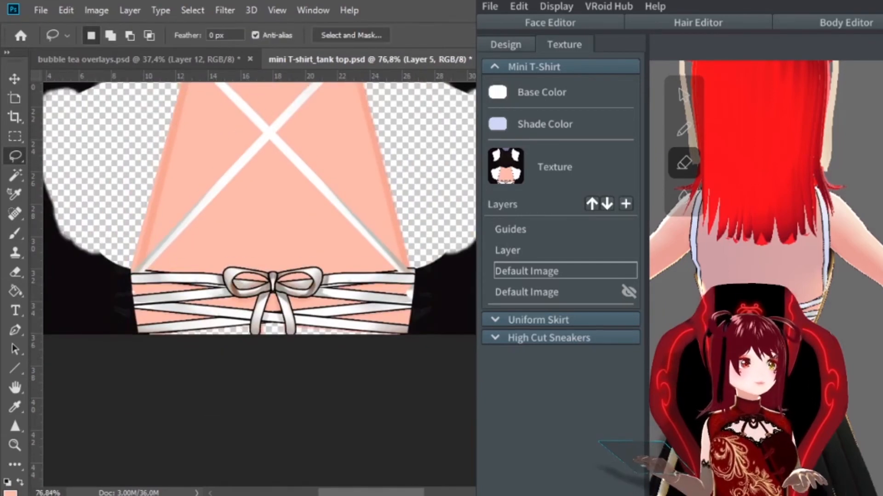
{"action": "key", "text": "e"}
{"action": "scroll", "coordinate": [143, 273], "scroll_direction": "up", "scroll_amount": 2, "text": "alt"}
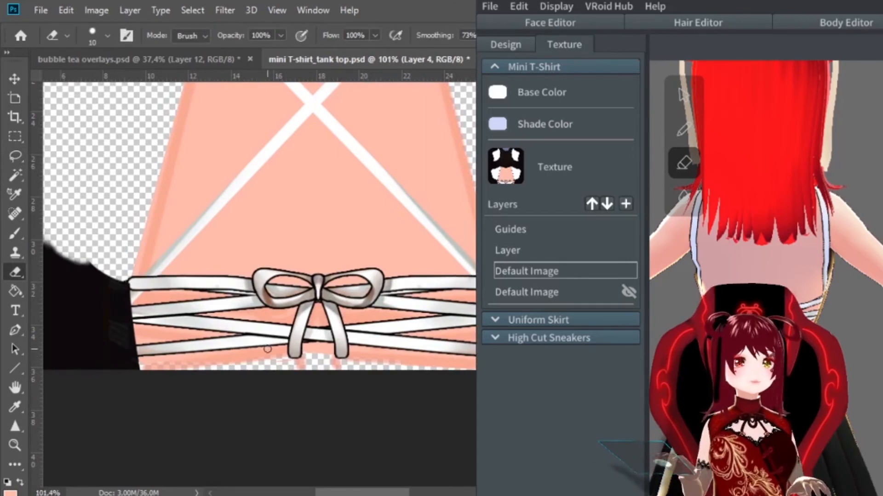
{"action": "left_click_drag", "start_coordinate": [268, 349], "coordinate": [233, 460]}
{"action": "left_click", "coordinate": [197, 298], "text": "ctrl"}
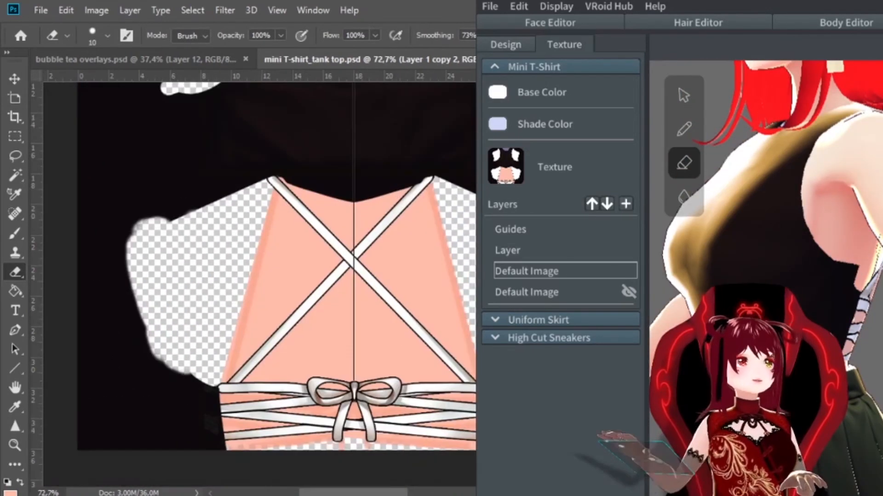
- Load the criss-cross strap texture into the Default Image layer in VRoid Studio and inspect the underarm area
{"action": "right_click_drag", "start_coordinate": [700, 172], "coordinate": [740, 294]}
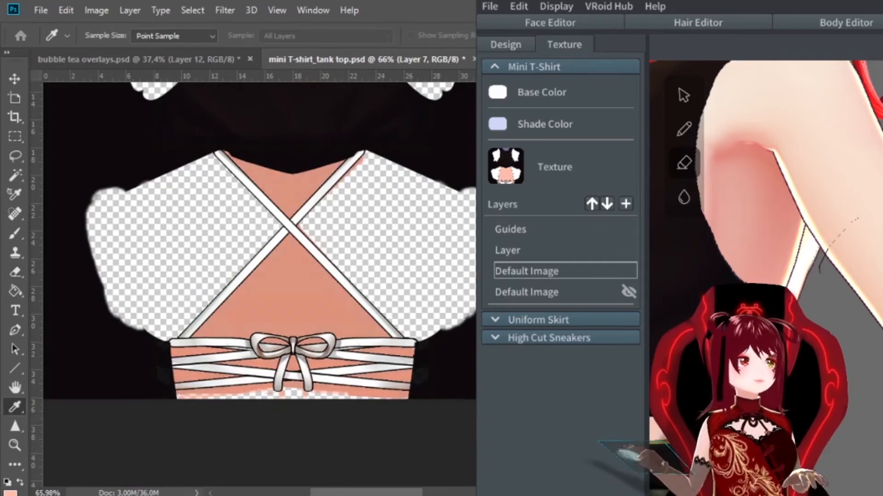
{"action": "right_click", "coordinate": [522, 270]}
{"action": "left_click", "coordinate": [543, 226]}
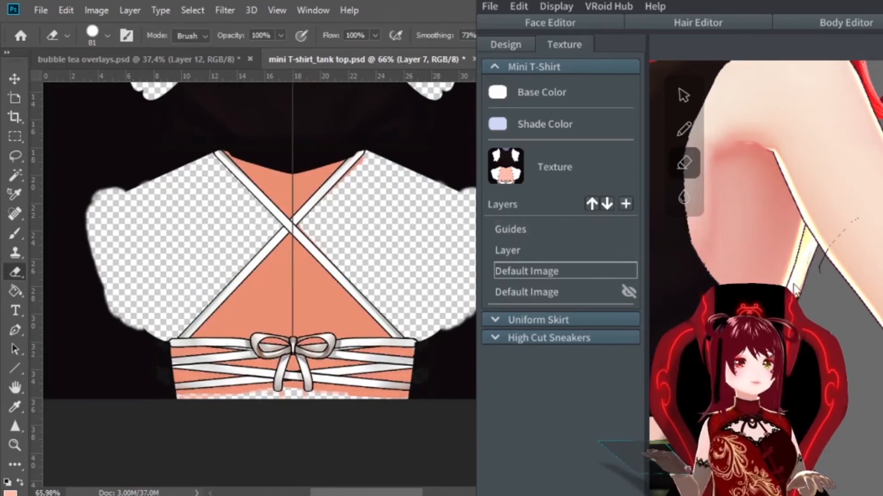
{"action": "right_click_drag", "start_coordinate": [717, 294], "coordinate": [796, 271]}
{"action": "scroll", "coordinate": [673, 320], "scroll_direction": "down", "scroll_amount": 5}
{"action": "scroll", "coordinate": [672, 315], "scroll_direction": "up", "scroll_amount": 4}
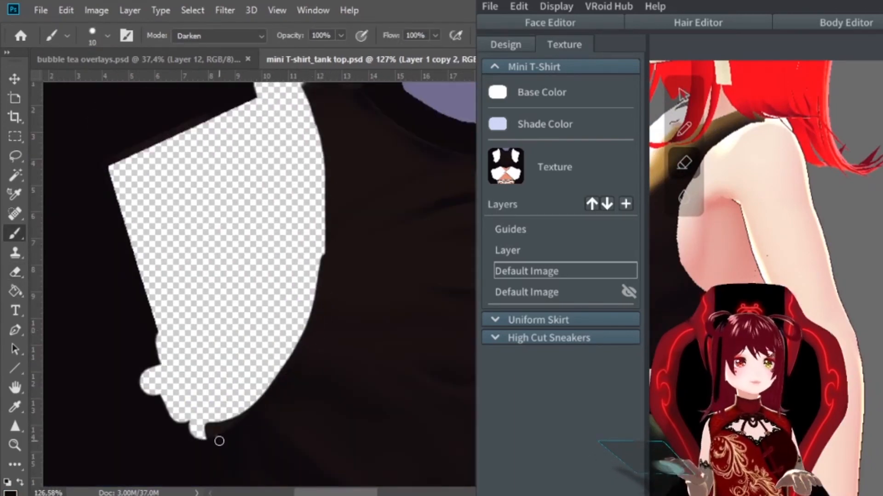
- In Photoshop, sample the dark shirt color and paint over the lower edge of the left armhole on Layer 1 copy 2
{"action": "left_click", "coordinate": [238, 432], "text": "alt"}
{"action": "left_click_drag", "start_coordinate": [221, 425], "coordinate": [306, 346]}
{"action": "left_click_drag", "start_coordinate": [219, 425], "coordinate": [324, 264]}
- Try a purple test mark at the armhole's corner to locate the underarm on the model, and undo it
{"action": "mouse_move", "coordinate": [363, 303]}
{"action": "left_mouse_down", "text": "ctrl"}
{"action": "mouse_move", "coordinate": [307, 290]}
{"action": "mouse_move", "coordinate": [198, 234]}
{"action": "left_mouse_up", "text": "ctrl"}
{"action": "mouse_move", "coordinate": [207, 285]}
{"action": "left_mouse_down", "text": "ctrl"}
{"action": "mouse_move", "coordinate": [294, 285]}
{"action": "mouse_move", "coordinate": [125, 427]}
{"action": "left_mouse_up", "text": "ctrl"}
{"action": "left_click_drag", "start_coordinate": [354, 294], "coordinate": [275, 271], "text": "ctrl"}
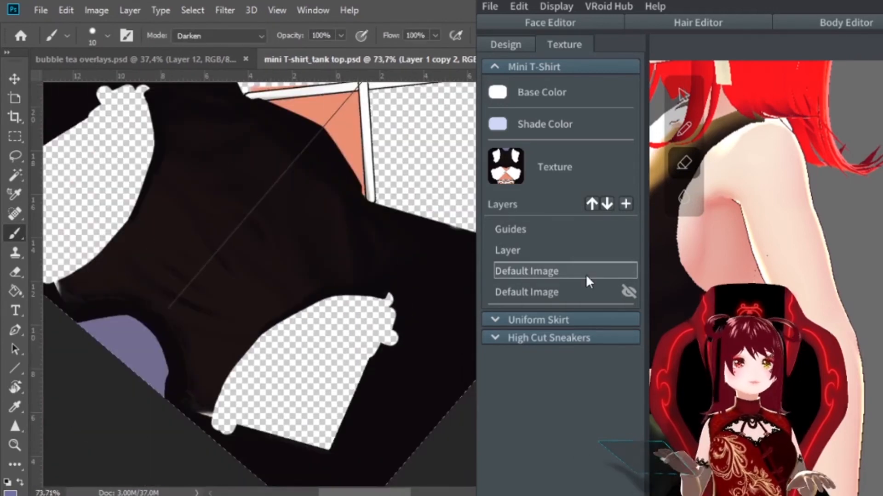
{"action": "right_click_drag", "start_coordinate": [759, 257], "coordinate": [804, 276]}
{"action": "scroll", "coordinate": [804, 276], "scroll_direction": "up", "scroll_amount": 5}
{"action": "left_click_drag", "start_coordinate": [377, 295], "coordinate": [414, 297], "text": "ctrl"}
{"action": "left_click_drag", "start_coordinate": [393, 322], "coordinate": [422, 307]}
{"action": "key", "text": "ctrl+z"}
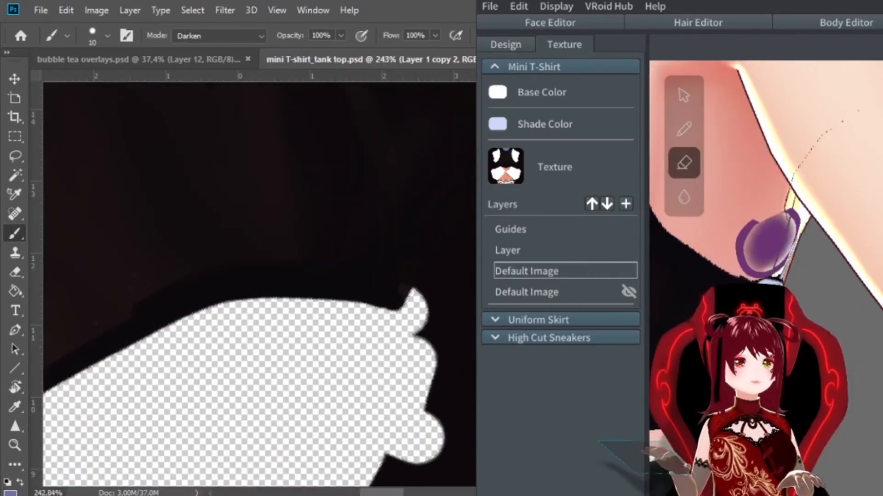
- Darken the lower edges of the armholes on Layer 1 copy 2 and blend the strokes with the Mixer Brush at size 31
{"action": "left_click_drag", "start_coordinate": [366, 312], "coordinate": [198, 291], "text": "ctrl"}
{"action": "left_click_drag", "start_coordinate": [197, 291], "coordinate": [225, 292], "text": "ctrl"}
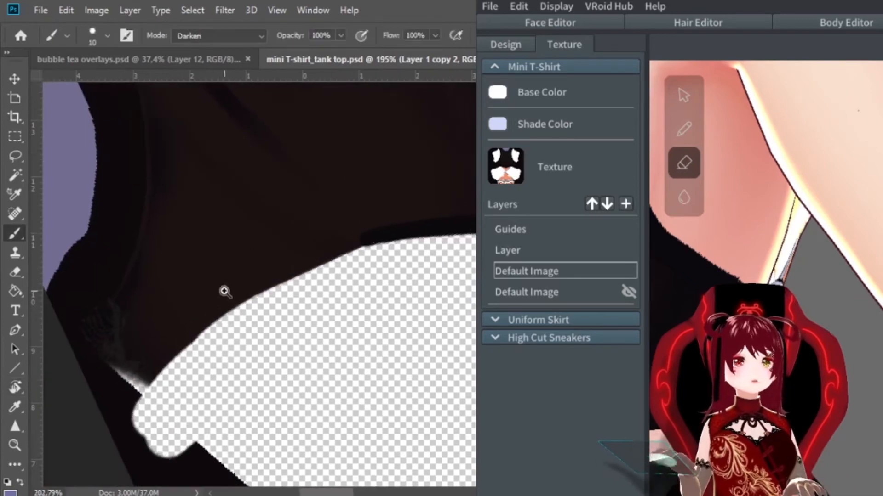
{"action": "left_click_drag", "start_coordinate": [306, 264], "coordinate": [285, 271], "text": "ctrl"}
{"action": "right_click_drag", "start_coordinate": [458, 254], "coordinate": [469, 254], "text": "alt"}
{"action": "left_click_drag", "start_coordinate": [467, 257], "coordinate": [207, 343]}
{"action": "left_click_drag", "start_coordinate": [287, 345], "coordinate": [280, 345], "text": "ctrl"}
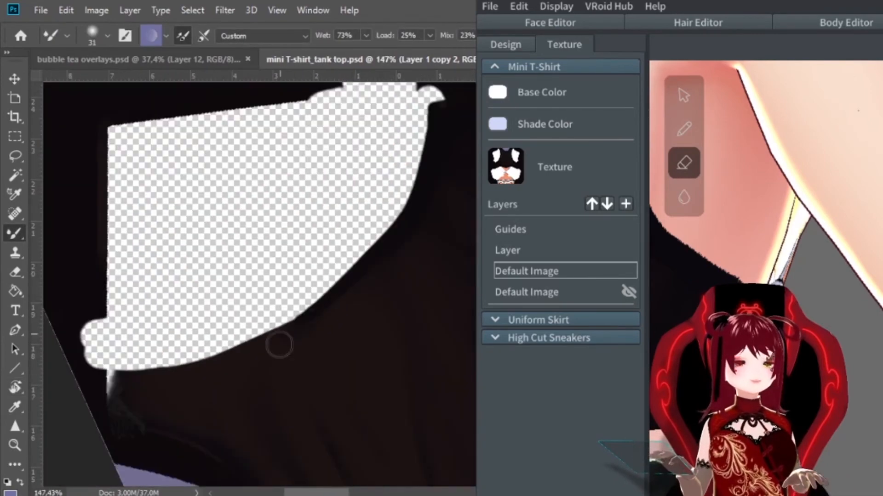
{"action": "mouse_move", "coordinate": [388, 244]}
{"action": "left_mouse_down", "text": "ctrl"}
{"action": "mouse_move", "coordinate": [351, 252]}
{"action": "mouse_move", "coordinate": [368, 253]}
{"action": "left_mouse_up", "text": "ctrl"}
- Clean up the shirt texture along the armhole edges with the Eraser
{"action": "key", "text": "e"}
{"action": "left_click_drag", "start_coordinate": [294, 119], "coordinate": [464, 318]}
{"action": "left_click_drag", "start_coordinate": [424, 383], "coordinate": [343, 280]}
{"action": "left_click_drag", "start_coordinate": [366, 253], "coordinate": [436, 216]}
{"action": "key", "text": "r"}
{"action": "left_click_drag", "start_coordinate": [443, 218], "coordinate": [453, 252]}
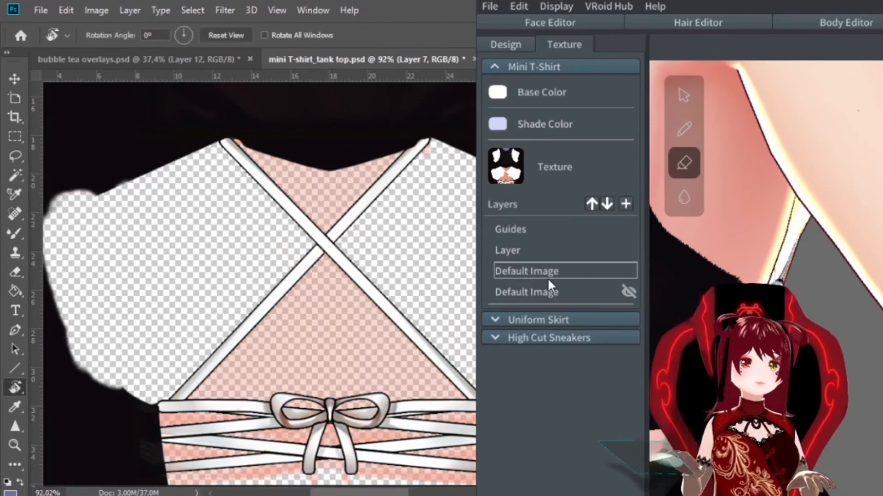
- Inspect the straps on the model's back and tint the bow on Layer 5 and the criss-cross straps blue-gray
{"action": "scroll", "coordinate": [765, 184], "scroll_direction": "down", "scroll_amount": 5}
{"action": "right_click_drag", "start_coordinate": [766, 184], "coordinate": [773, 207]}
{"action": "scroll", "coordinate": [397, 270], "scroll_direction": "down", "scroll_amount": 3, "text": "alt"}
{"action": "scroll", "coordinate": [772, 207], "scroll_direction": "up", "scroll_amount": 3}
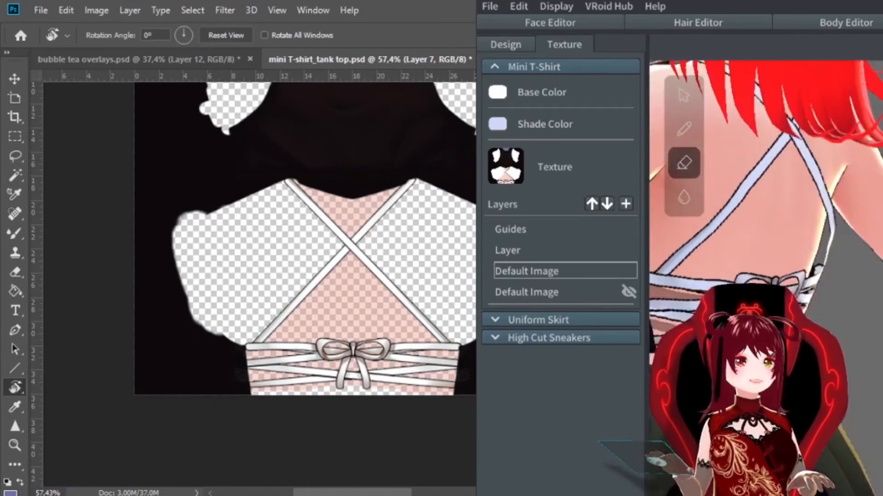
{"action": "key", "text": "v"}
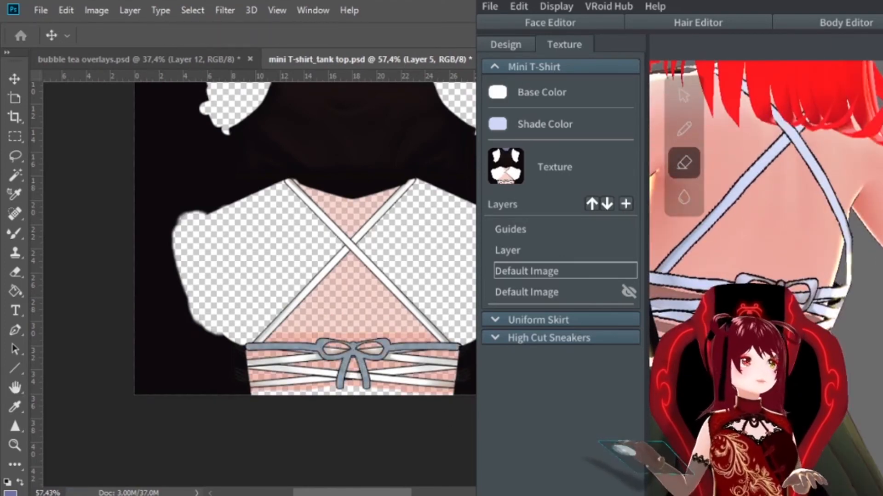
{"action": "key", "text": "r"}
{"action": "scroll", "coordinate": [354, 353], "scroll_direction": "up", "scroll_amount": 5, "text": "alt"}
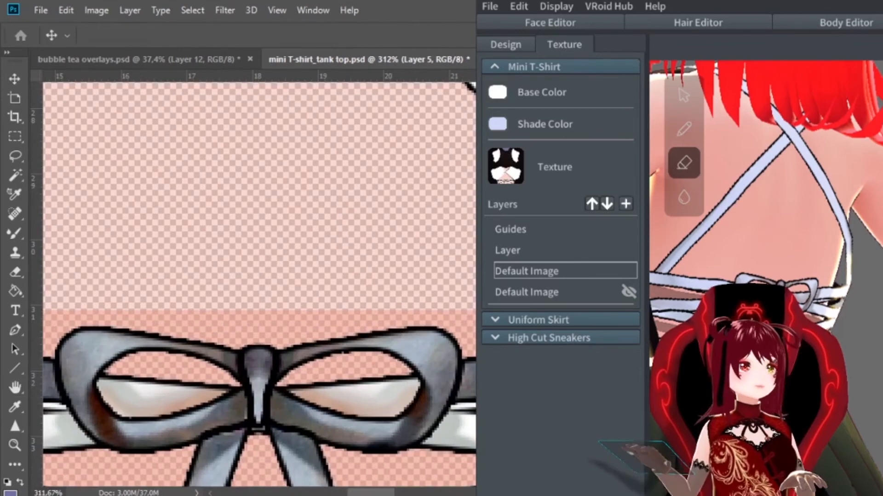
{"action": "scroll", "coordinate": [338, 337], "scroll_direction": "down", "scroll_amount": 4, "text": "alt"}
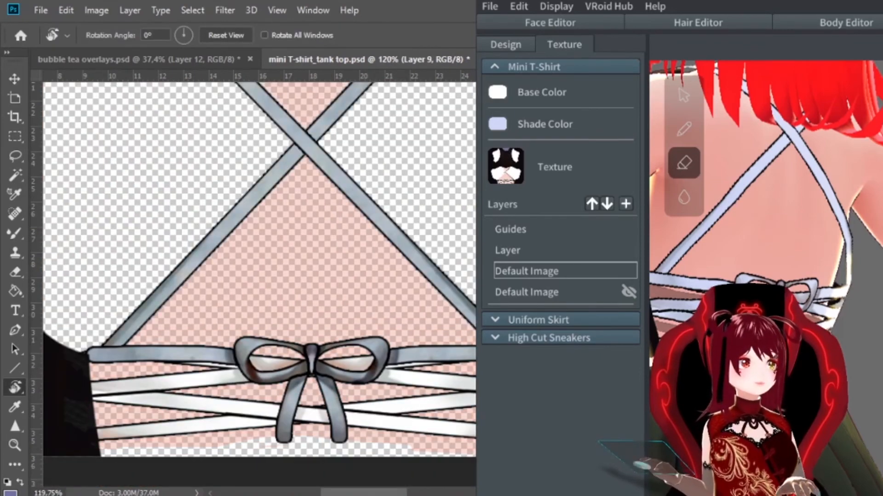
- Tint the remaining waist lacing blue-gray and clean up the strap's lower end on Layer 4 with the Eraser at size 20
{"action": "key", "text": "e"}
{"action": "scroll", "coordinate": [134, 335], "scroll_direction": "up", "scroll_amount": 2, "text": "alt"}
{"action": "scroll", "coordinate": [276, 322], "scroll_direction": "down", "scroll_amount": 3, "text": "alt"}
{"action": "scroll", "coordinate": [413, 365], "scroll_direction": "up", "scroll_amount": 3, "text": "alt"}
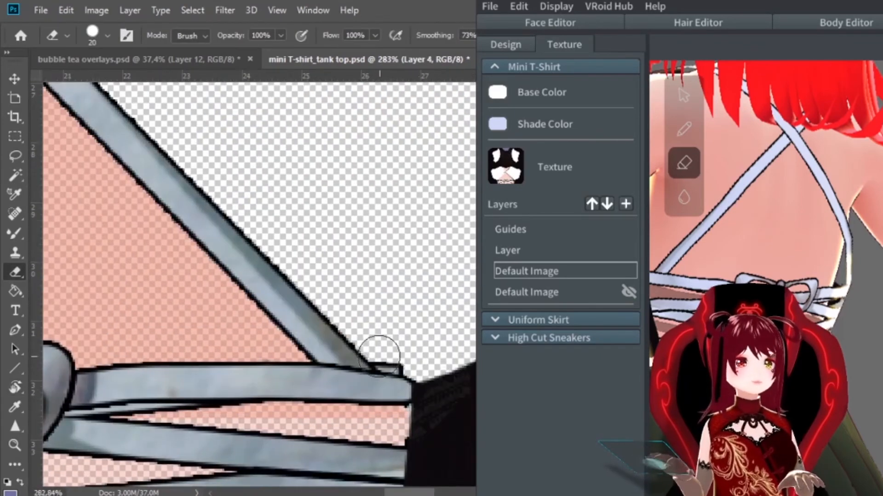
{"action": "scroll", "coordinate": [232, 337], "scroll_direction": "down", "scroll_amount": 4, "text": "alt"}
- Check the underarm on the model and touch up the shoulder end of the armhole with the Brush
{"action": "right_click_drag", "start_coordinate": [683, 95], "coordinate": [773, 220]}
{"action": "scroll", "coordinate": [373, 173], "scroll_direction": "up", "scroll_amount": 4, "text": "alt"}
{"action": "scroll", "coordinate": [253, 276], "scroll_direction": "up", "scroll_amount": 1, "text": "alt"}
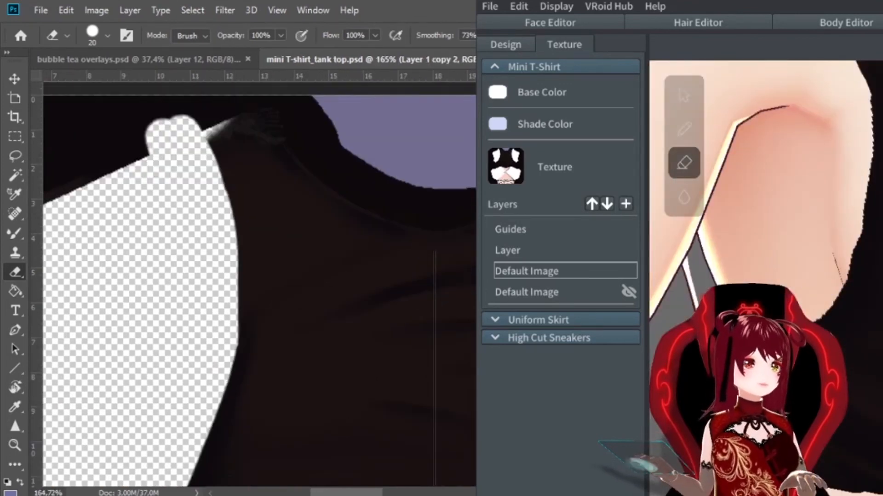
{"action": "key", "text": "b"}
{"action": "mouse_move", "coordinate": [217, 134]}
{"action": "left_mouse_down"}
{"action": "mouse_move", "coordinate": [250, 193]}
{"action": "mouse_move", "coordinate": [132, 244]}
{"action": "left_mouse_up"}
{"action": "scroll", "coordinate": [191, 241], "scroll_direction": "down", "scroll_amount": 5, "text": "alt"}
- Paint a pale trim along the lower edge of the armhole on Layer 10 with the Brush at size 9
{"action": "scroll", "coordinate": [310, 268], "scroll_direction": "up", "scroll_amount": 5, "text": "alt"}
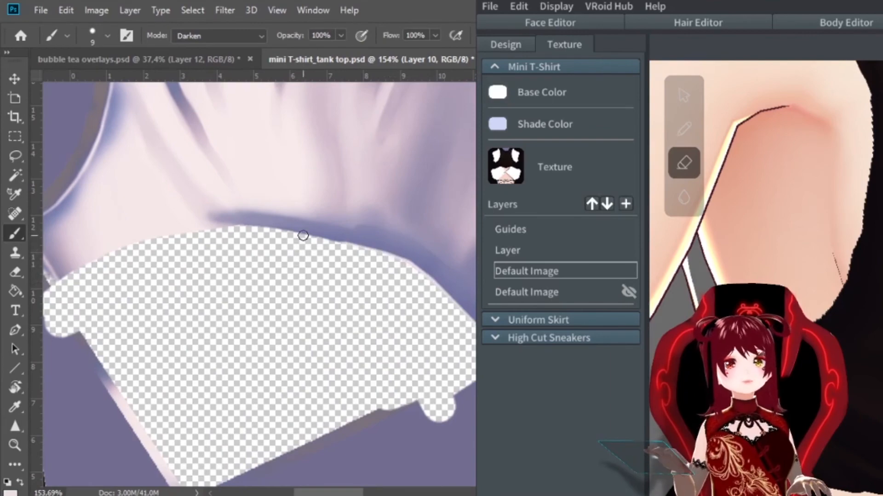
{"action": "scroll", "coordinate": [129, 254], "scroll_direction": "up", "scroll_amount": 3, "text": "alt"}
{"action": "scroll", "coordinate": [267, 230], "scroll_direction": "down", "scroll_amount": 2, "text": "alt"}
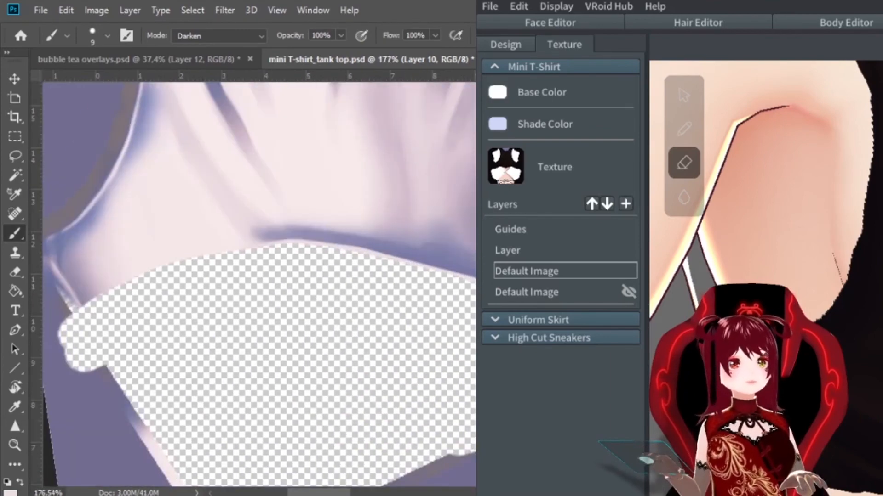
{"action": "scroll", "coordinate": [473, 278], "scroll_direction": "up", "scroll_amount": 2, "text": "alt"}
{"action": "scroll", "coordinate": [473, 277], "scroll_direction": "down", "scroll_amount": 1, "text": "alt"}
{"action": "left_click_drag", "start_coordinate": [346, 220], "coordinate": [221, 179]}
- Draw a thin purple shadow line under the armhole trim with the Brush at size 3, using a black backing for contrast
{"action": "scroll", "coordinate": [221, 179], "scroll_direction": "up", "scroll_amount": 1, "text": "alt"}
{"action": "key", "text": "bracketleft"}
{"action": "key", "text": "bracketleft"}
{"action": "key", "text": "bracketleft"}
{"action": "key", "text": "bracketleft"}
{"action": "key", "text": "bracketleft"}
{"action": "key", "text": "bracketleft"}
{"action": "scroll", "coordinate": [372, 204], "scroll_direction": "right", "scroll_amount": 5, "text": "ctrl"}
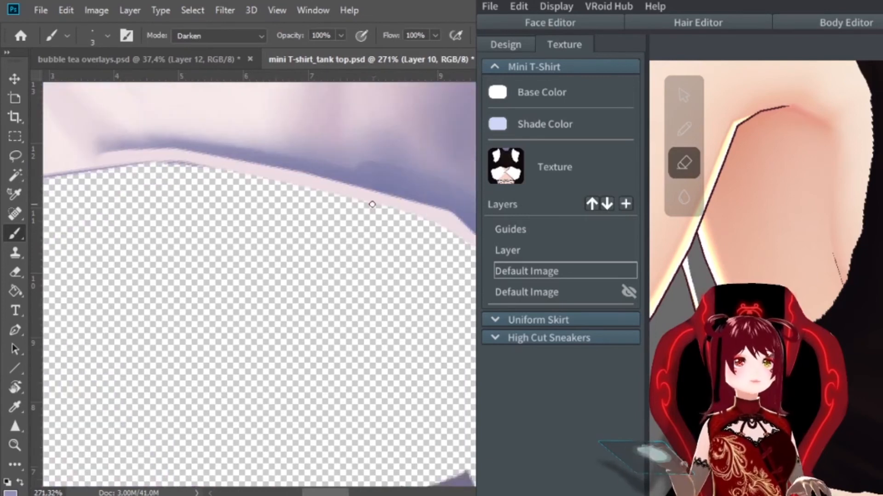
{"action": "key", "text": "alt+BackSpace"}
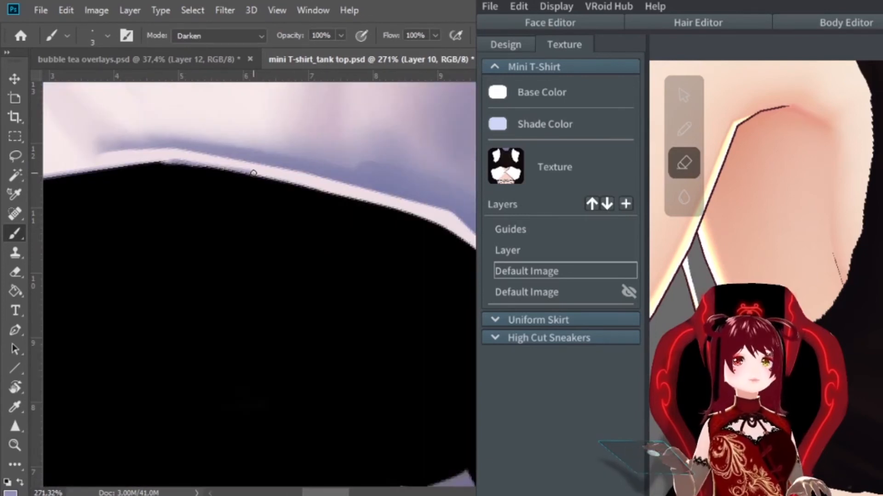
{"action": "scroll", "coordinate": [417, 211], "scroll_direction": "down", "scroll_amount": 1}
{"action": "scroll", "coordinate": [353, 238], "scroll_direction": "right", "scroll_amount": 4, "text": "ctrl"}
{"action": "scroll", "coordinate": [336, 170], "scroll_direction": "left", "scroll_amount": 6, "text": "ctrl"}
{"action": "scroll", "coordinate": [452, 181], "scroll_direction": "up", "scroll_amount": 1, "text": "alt"}
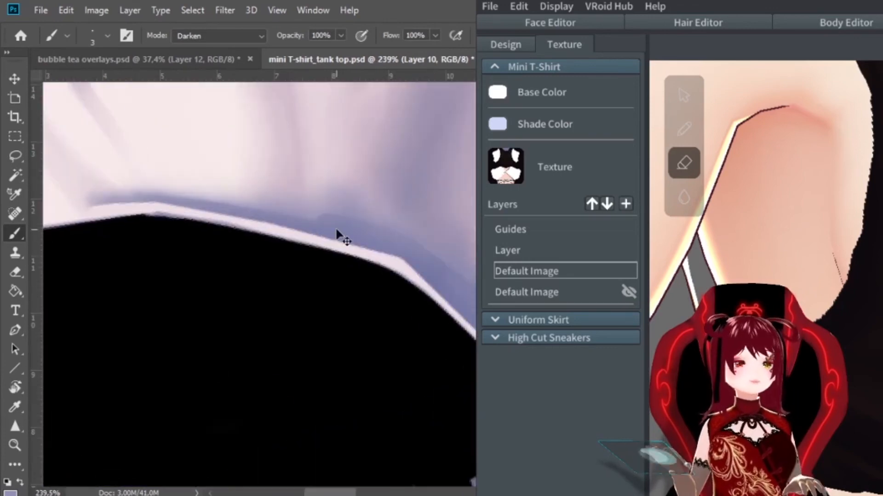
- Blend the armhole trim on Layer 10 with the Mixer Brush at size 18 and show the dark shirt color again
{"action": "key", "text": "shift+b"}
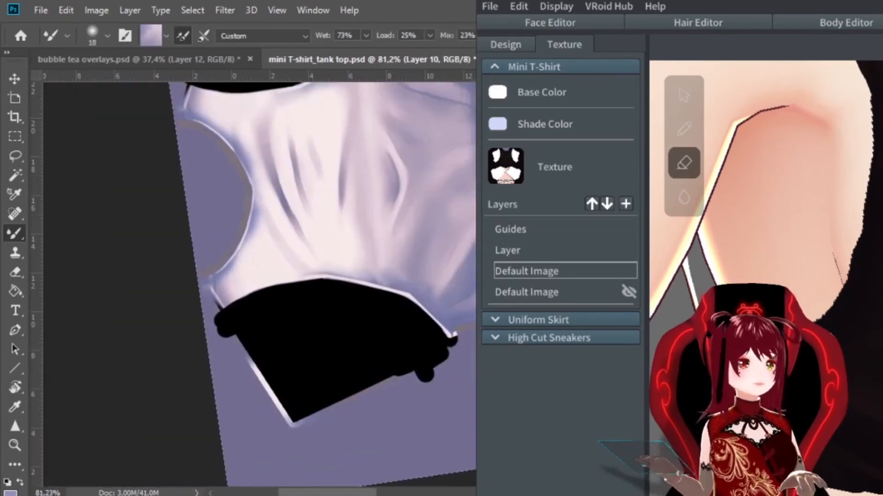
{"action": "key", "text": "r"}
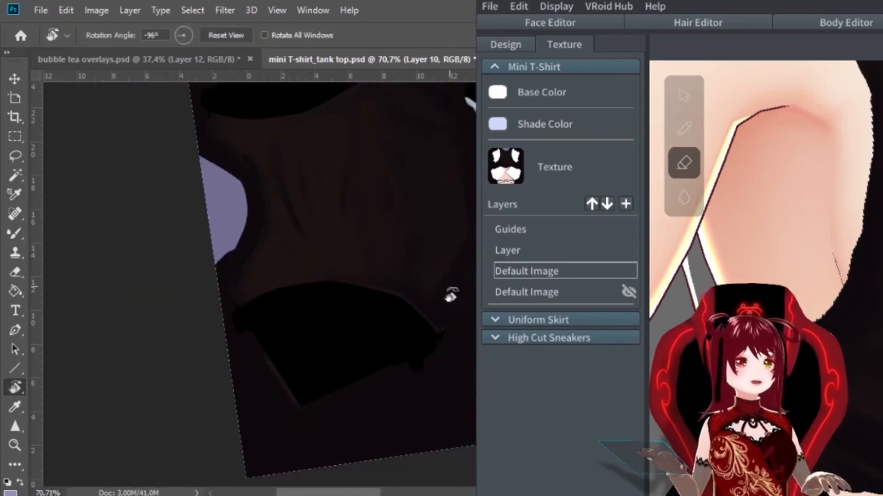
{"action": "left_click_drag", "start_coordinate": [450, 295], "coordinate": [434, 326]}
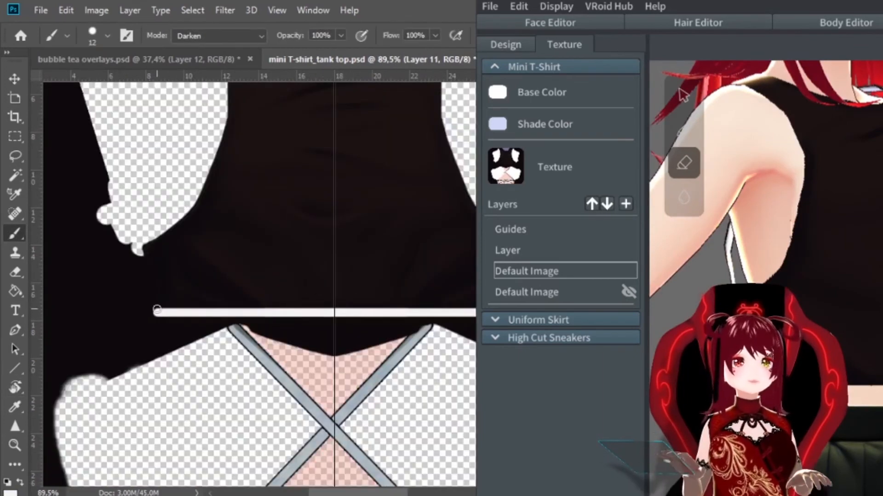
- Add the text COALLA on the white front band and draw thin black horizontal lines along it with the Brush at size 1
{"action": "key", "text": "t"}
{"action": "left_click", "coordinate": [271, 278]}
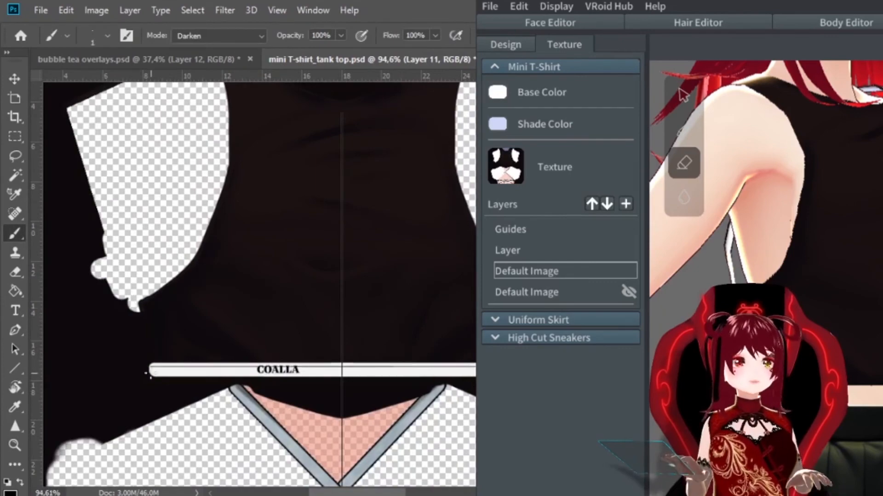
{"action": "scroll", "coordinate": [148, 373], "scroll_direction": "down", "scroll_amount": 2}
{"action": "scroll", "coordinate": [148, 373], "scroll_direction": "right", "scroll_amount": 2}
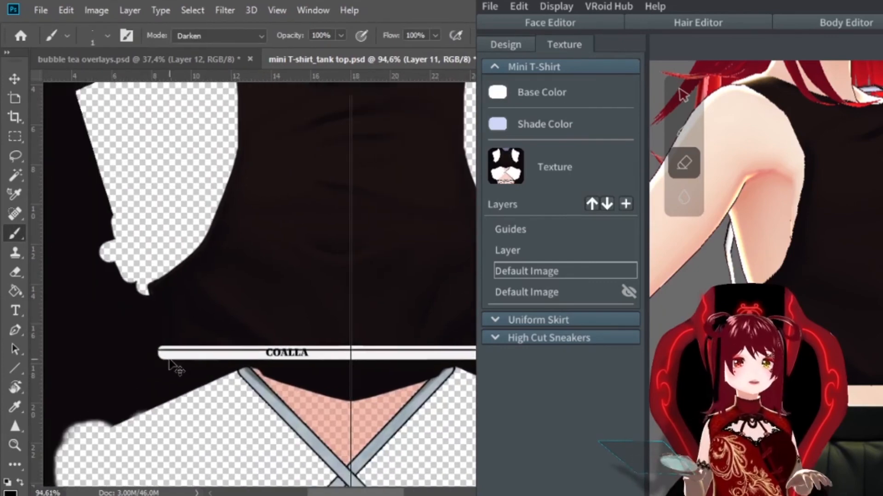
{"action": "scroll", "coordinate": [139, 332], "scroll_direction": "left", "scroll_amount": 2}
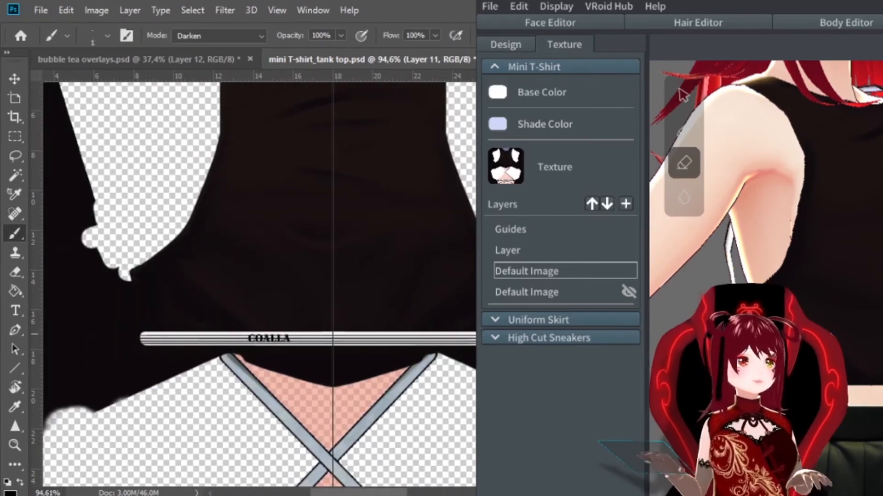
- Duplicate the COALLA text and place the copy further along the band near the center guide
{"action": "scroll", "coordinate": [108, 340], "scroll_direction": "down", "scroll_amount": 3}
{"action": "scroll", "coordinate": [276, 276], "scroll_direction": "up", "scroll_amount": 3, "text": "alt"}
{"action": "right_click_drag", "start_coordinate": [735, 206], "coordinate": [828, 207]}
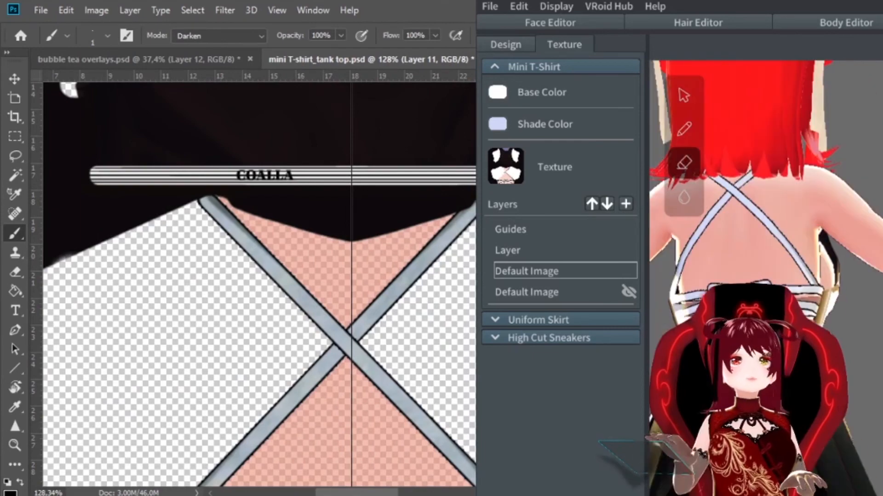
{"action": "scroll", "coordinate": [184, 230], "scroll_direction": "up", "scroll_amount": 4, "text": "alt"}
{"action": "left_click", "coordinate": [330, 330], "text": "ctrl"}
{"action": "scroll", "coordinate": [271, 345], "scroll_direction": "down", "scroll_amount": 4, "text": "alt"}
{"action": "left_click_drag", "start_coordinate": [271, 345], "coordinate": [349, 343], "text": "ctrl+alt"}
{"action": "key", "text": "ctrl+t"}
{"action": "key", "text": "Return"}
- Fine-tune the position of the COALLA copy and place two more duplicates along the rest of the band
{"action": "scroll", "coordinate": [349, 337], "scroll_direction": "up", "scroll_amount": 9, "text": "alt"}
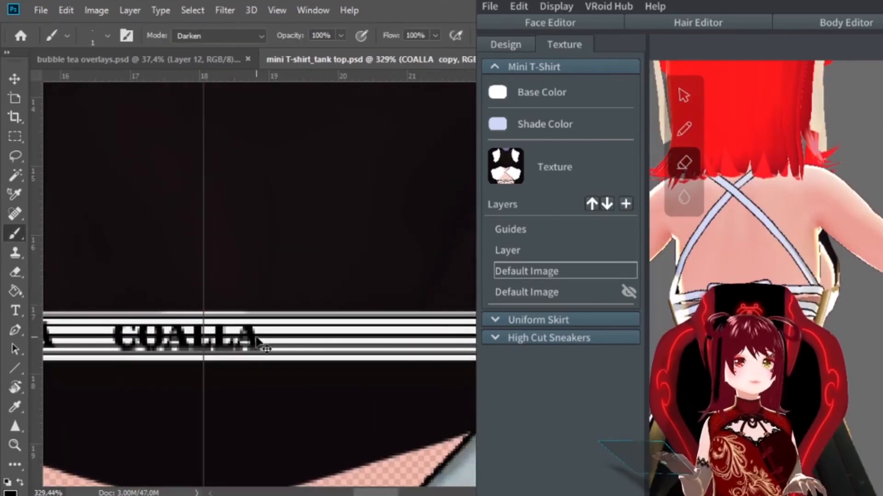
{"action": "left_click_drag", "start_coordinate": [261, 341], "coordinate": [268, 341], "text": "ctrl"}
{"action": "left_click_drag", "start_coordinate": [258, 342], "coordinate": [473, 343], "text": "ctrl+alt"}
{"action": "scroll", "coordinate": [297, 355], "scroll_direction": "down", "scroll_amount": 5, "text": "ctrl"}
{"action": "scroll", "coordinate": [298, 356], "scroll_direction": "down", "scroll_amount": 1, "text": "alt"}
{"action": "scroll", "coordinate": [386, 347], "scroll_direction": "down", "scroll_amount": 9, "text": "alt"}
{"action": "left_click_drag", "start_coordinate": [201, 347], "coordinate": [451, 337], "text": "ctrl+alt"}
{"action": "scroll", "coordinate": [383, 339], "scroll_direction": "up", "scroll_amount": 5, "text": "alt"}
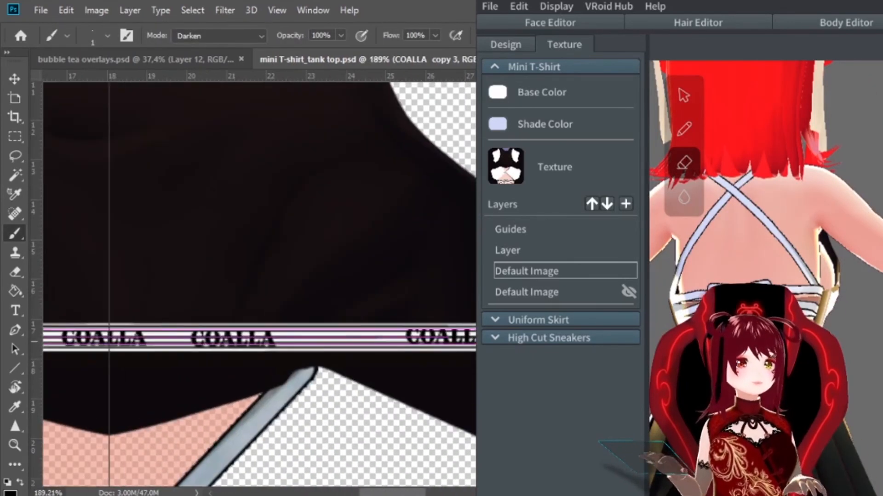
- Merge the COALLA copies and duplicate the merged set onto the other half of the band
{"action": "scroll", "coordinate": [365, 339], "scroll_direction": "down", "scroll_amount": 4, "text": "alt"}
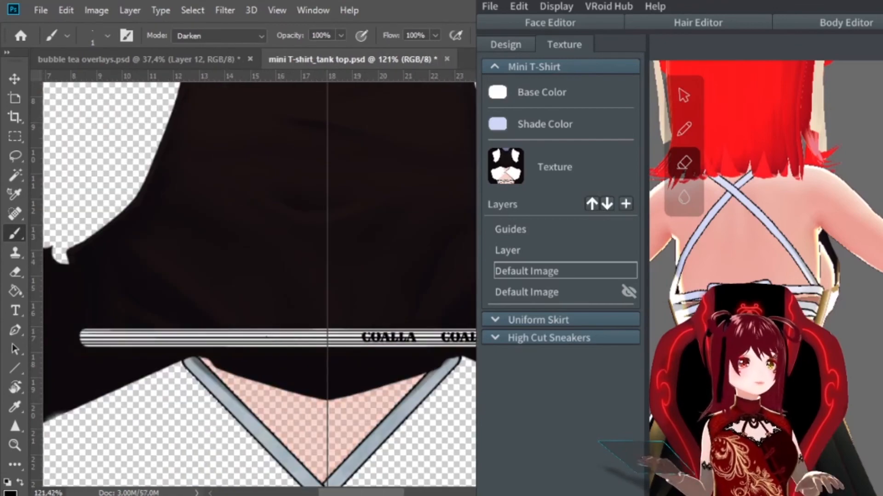
{"action": "key", "text": "ctrl+e"}
{"action": "left_click_drag", "start_coordinate": [405, 338], "coordinate": [266, 338], "text": "ctrl+alt"}
{"action": "left_click_drag", "start_coordinate": [350, 339], "coordinate": [244, 343], "text": "ctrl"}
{"action": "scroll", "coordinate": [329, 329], "scroll_direction": "down", "scroll_amount": 2, "text": "alt"}
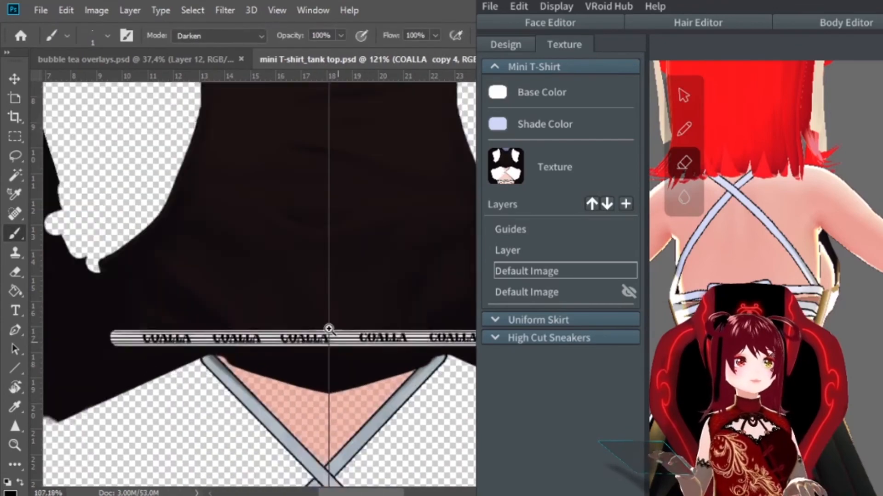
- Try painting white over the striped band around the COALLA text on Layer 11, and undo the strokes
{"action": "scroll", "coordinate": [295, 341], "scroll_direction": "up", "scroll_amount": 5, "text": "alt"}
{"action": "scroll", "coordinate": [333, 351], "scroll_direction": "down", "scroll_amount": 5, "text": "alt"}
{"action": "scroll", "coordinate": [294, 341], "scroll_direction": "up", "scroll_amount": 4, "text": "alt"}
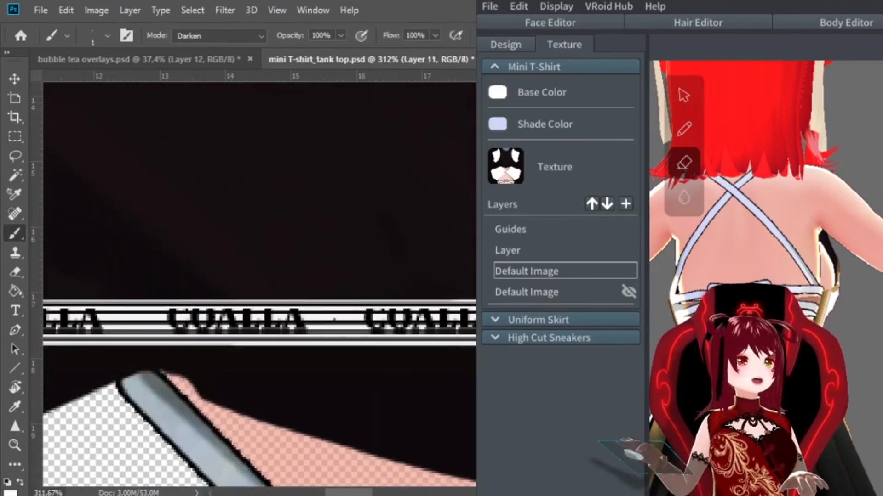
{"action": "key", "text": "ctrl+z"}
{"action": "scroll", "coordinate": [301, 324], "scroll_direction": "down", "scroll_amount": 2, "text": "alt"}
{"action": "left_click", "coordinate": [173, 318]}
{"action": "left_click_drag", "start_coordinate": [174, 318], "coordinate": [187, 319]}
{"action": "key", "text": "ctrl+z"}
- Paint white behind the COALLA words on Layer 11 with the Brush in Normal mode at size 9, covering the lines there
{"action": "scroll", "coordinate": [126, 317], "scroll_direction": "down", "scroll_amount": 3, "text": "alt"}
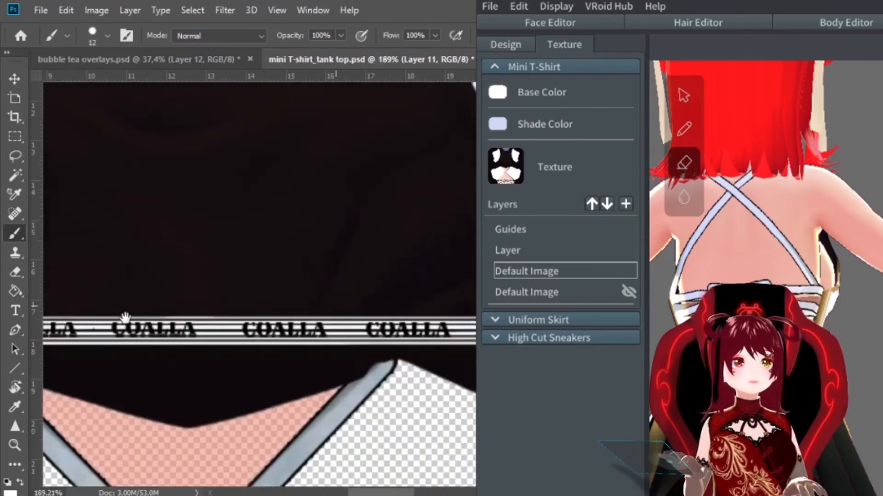
{"action": "scroll", "coordinate": [126, 317], "scroll_direction": "up", "scroll_amount": 3, "text": "alt"}
{"action": "left_click_drag", "start_coordinate": [88, 319], "coordinate": [376, 317]}
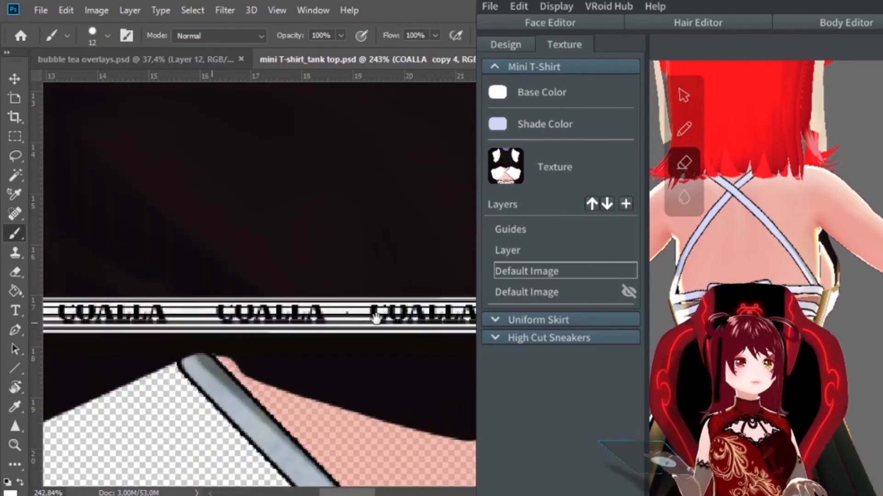
{"action": "left_click_drag", "start_coordinate": [51, 313], "coordinate": [197, 304]}
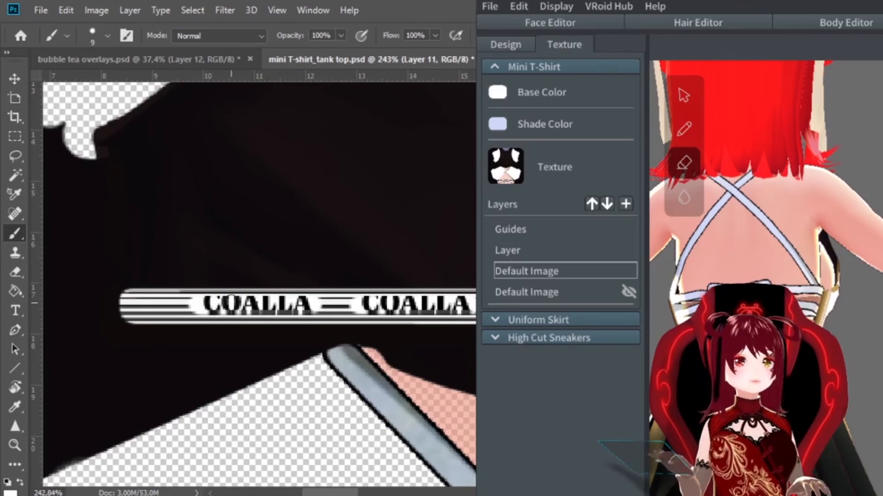
{"action": "scroll", "coordinate": [225, 306], "scroll_direction": "down", "scroll_amount": 6, "text": "alt"}
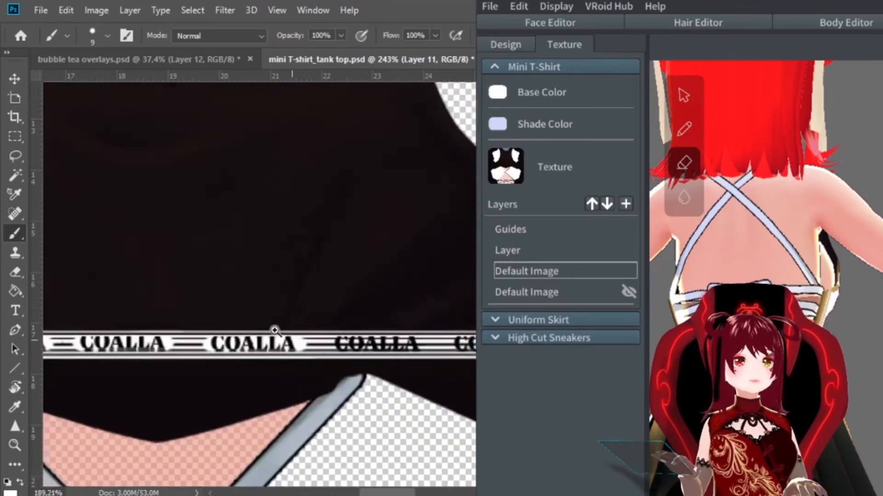
{"action": "scroll", "coordinate": [222, 308], "scroll_direction": "down", "scroll_amount": 2, "text": "alt"}
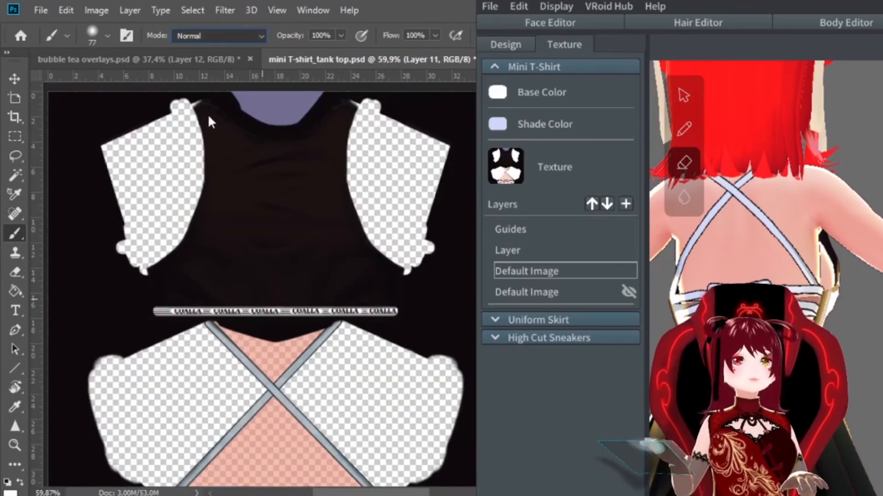
- Shade the COALLA band on Layer 2 with a soft black Brush at size 28 and 42% opacity, and reset the opacity to 100%
{"action": "scroll", "coordinate": [456, 249], "scroll_direction": "left", "scroll_amount": 1, "text": "ctrl"}
{"action": "scroll", "coordinate": [440, 272], "scroll_direction": "up", "scroll_amount": 2, "text": "alt"}
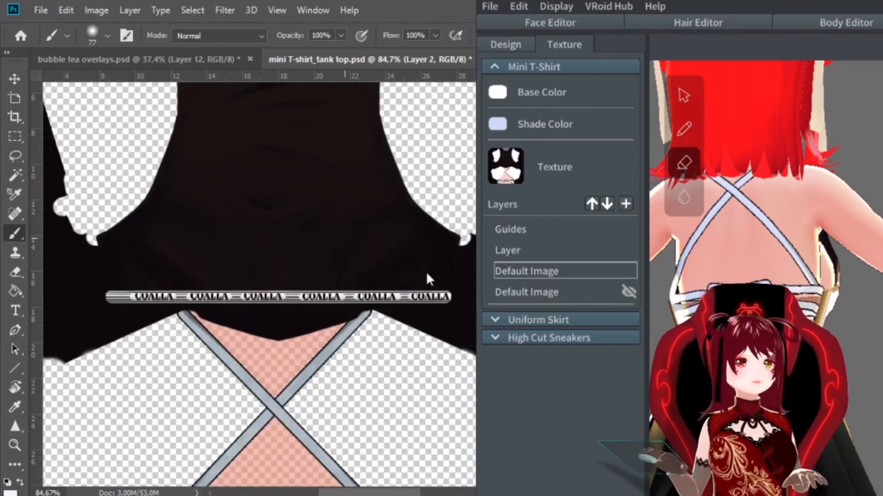
{"action": "scroll", "coordinate": [219, 322], "scroll_direction": "down", "scroll_amount": 2, "text": "alt"}
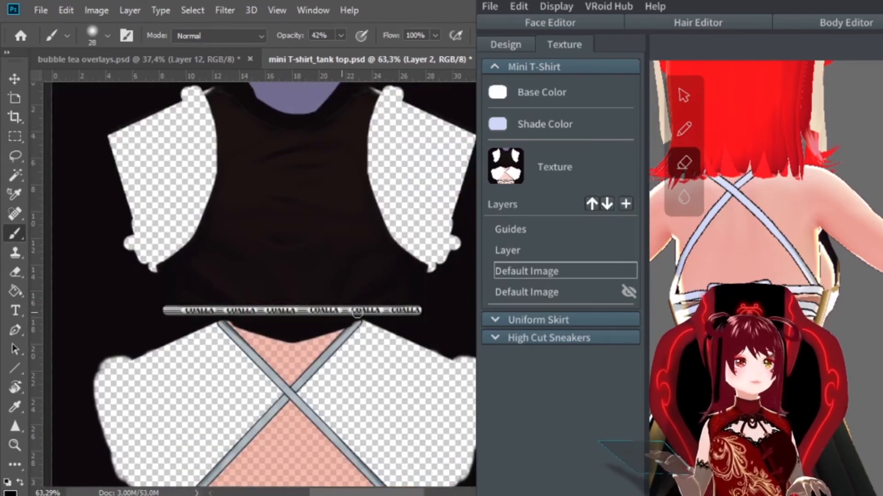
{"action": "key", "text": "0"}
- Load the updated texture into the Default Image layer in VRoid Studio and inspect the model's back
{"action": "scroll", "coordinate": [282, 270], "scroll_direction": "down", "scroll_amount": 5, "text": "alt"}
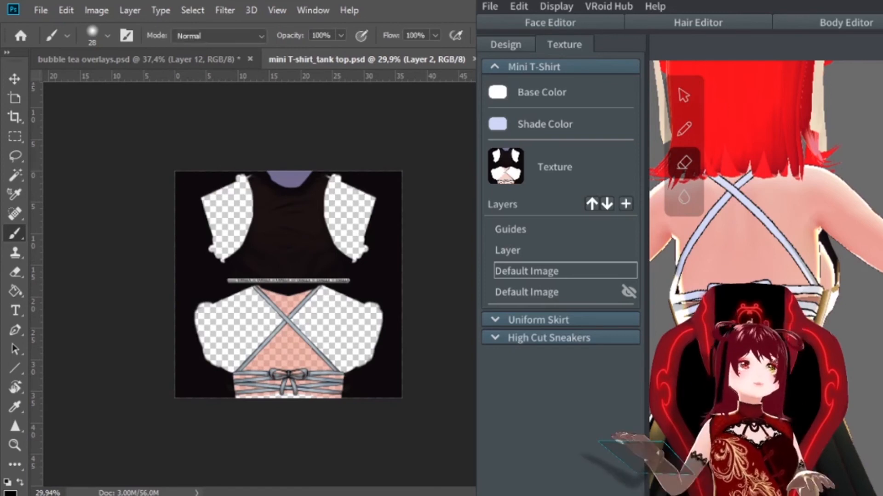
{"action": "right_click_drag", "start_coordinate": [754, 183], "coordinate": [754, 225]}
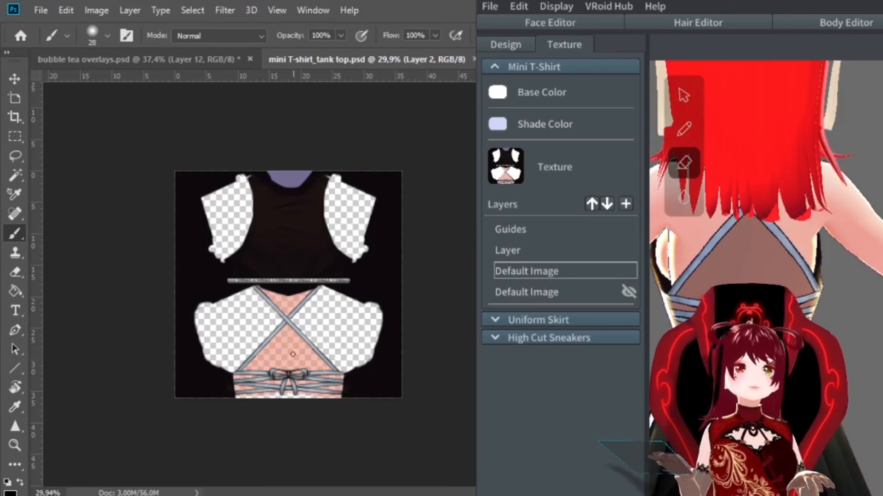
- Examine the bow and lacing on the texture up close, and check the tank top on the model from back to front
{"action": "scroll", "coordinate": [289, 395], "scroll_direction": "up", "scroll_amount": 6, "text": "alt"}
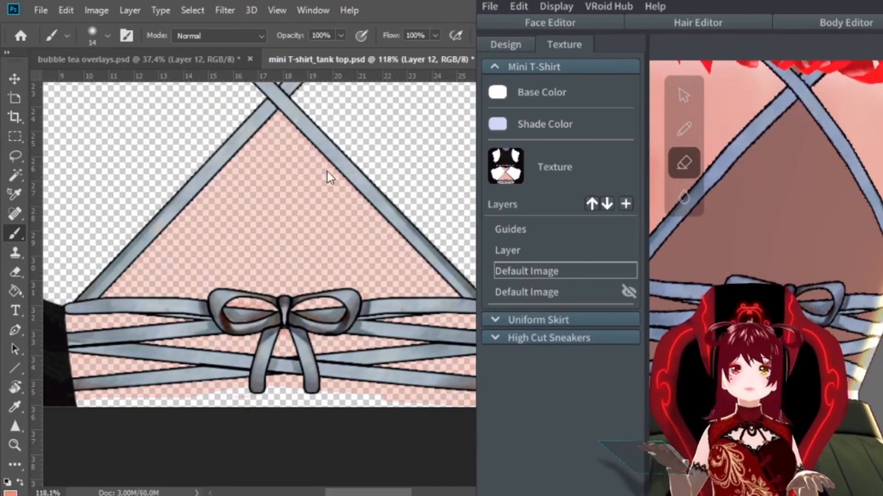
{"action": "right_click_drag", "start_coordinate": [865, 202], "coordinate": [843, 280]}
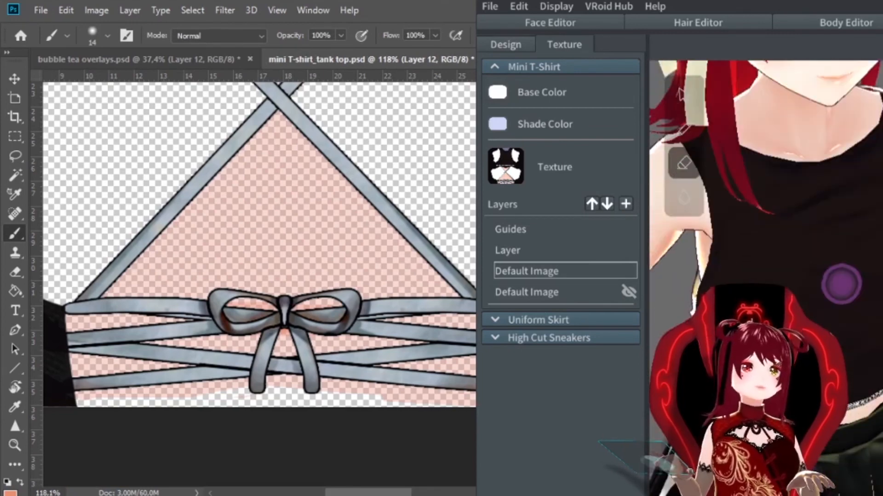
{"action": "scroll", "coordinate": [843, 280], "scroll_direction": "down", "scroll_amount": 3}
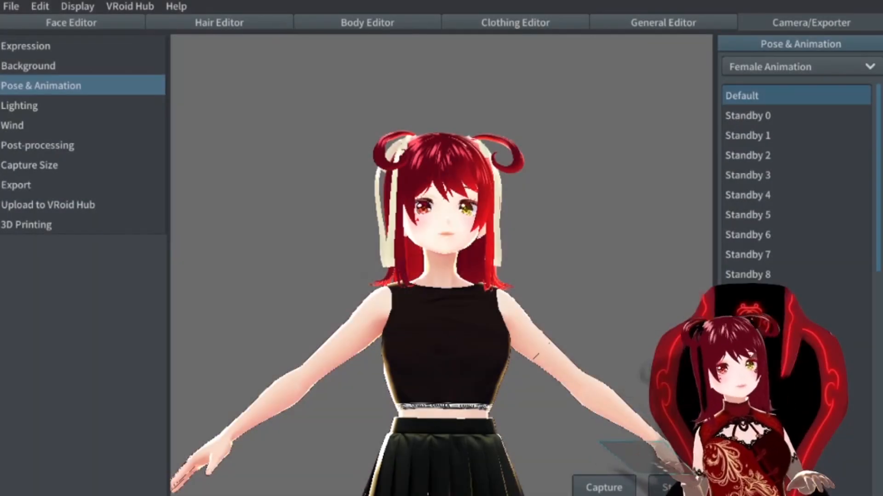
- Preview the finished outfit on the model in the Standby 1, Standby 4 and Standby 7 poses, including the laced back
{"action": "left_click", "coordinate": [747, 135]}
{"action": "middle_click_drag", "start_coordinate": [439, 322], "coordinate": [438, 205]}
{"action": "right_click_drag", "start_coordinate": [438, 205], "coordinate": [634, 216]}
{"action": "left_click", "coordinate": [747, 194]}
{"action": "right_click_drag", "start_coordinate": [393, 250], "coordinate": [438, 361]}
{"action": "left_click", "coordinate": [747, 254]}
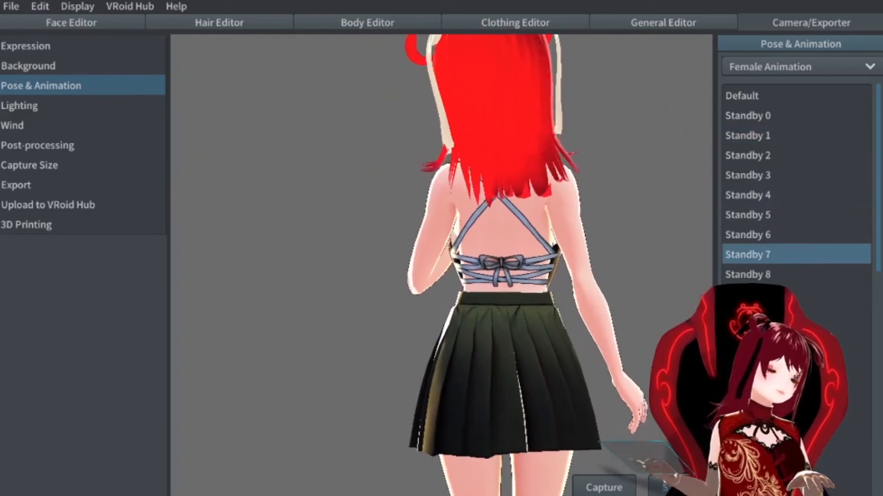
- Check the posed outfit from different sides, and view its front in the Standby 0 pose
{"action": "right_click_drag", "start_coordinate": [535, 257], "coordinate": [478, 285]}
{"action": "right_click_drag", "start_coordinate": [421, 281], "coordinate": [478, 330]}
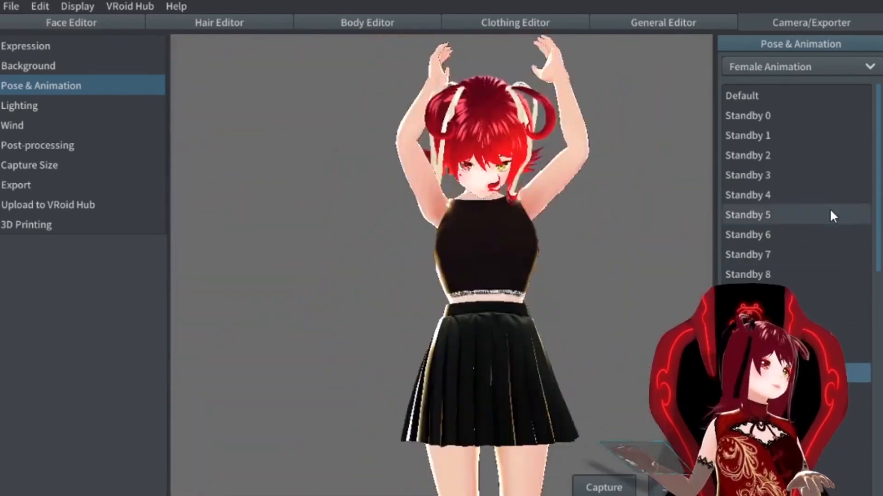
{"action": "left_click", "coordinate": [815, 121]}
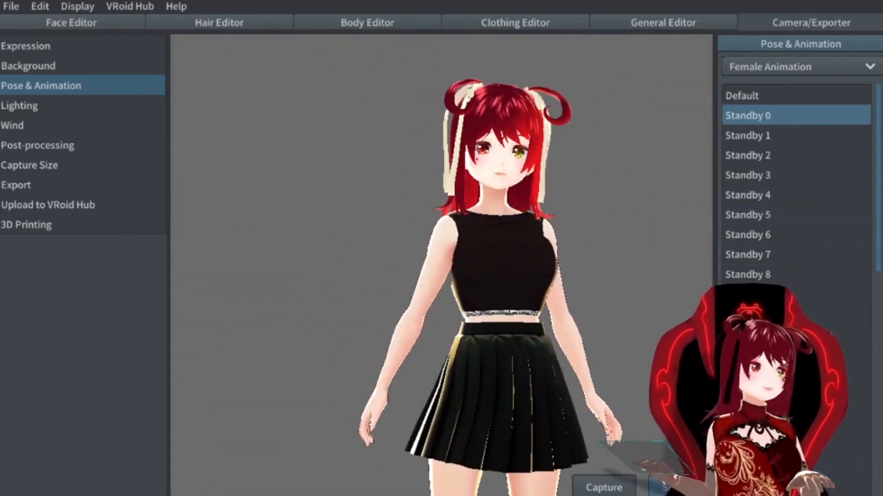
{"action": "scroll", "coordinate": [414, 224], "scroll_direction": "down", "scroll_amount": 5}
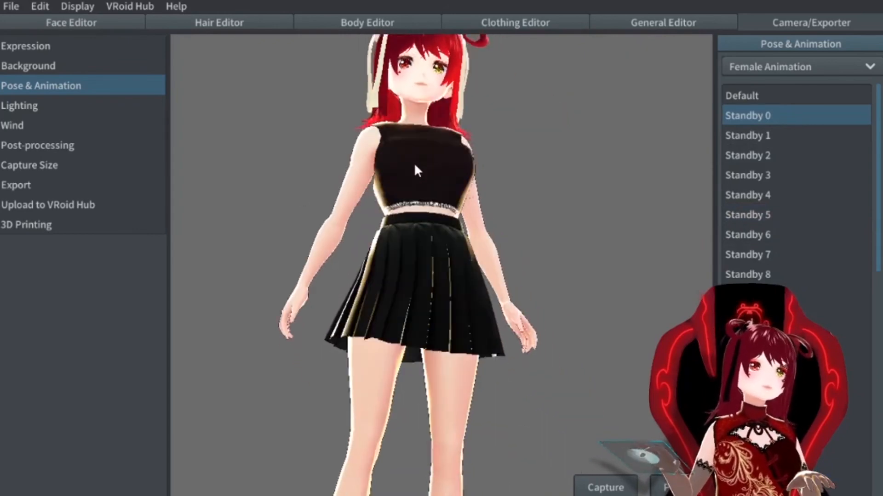